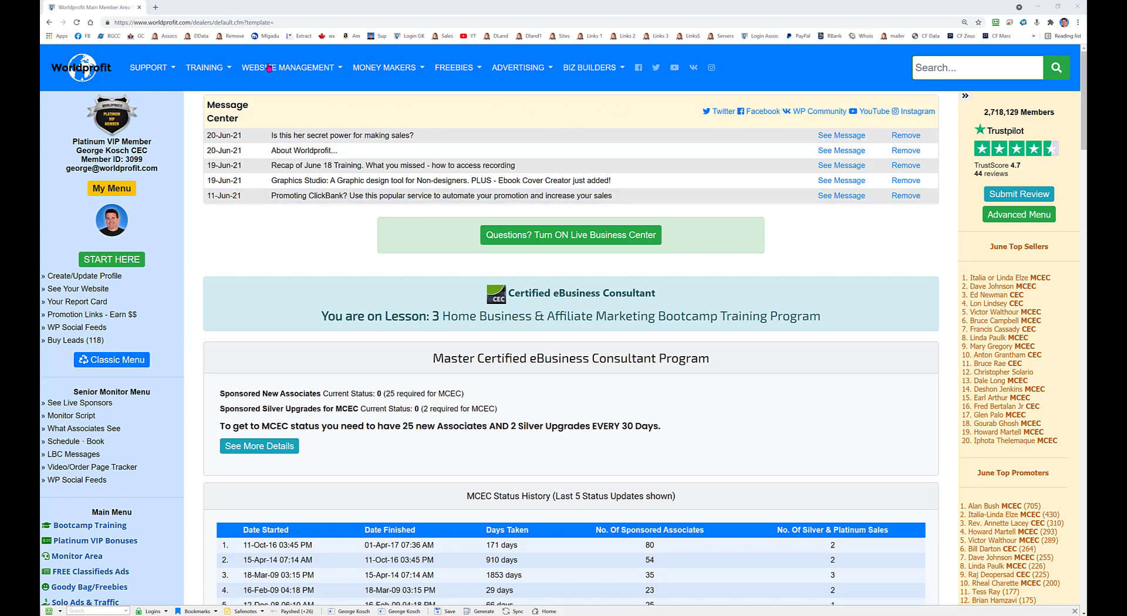
- Open the Website Management dropdown from the member area's top navigation bar
{"action": "left_click", "coordinate": [288, 69]}
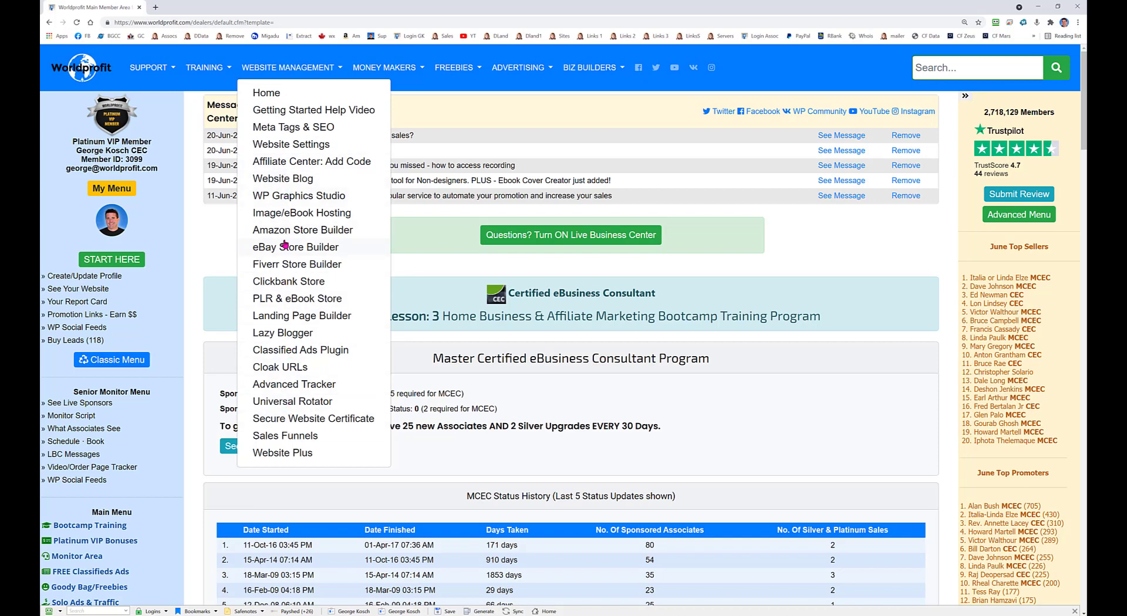
{"action": "left_click", "coordinate": [267, 96]}
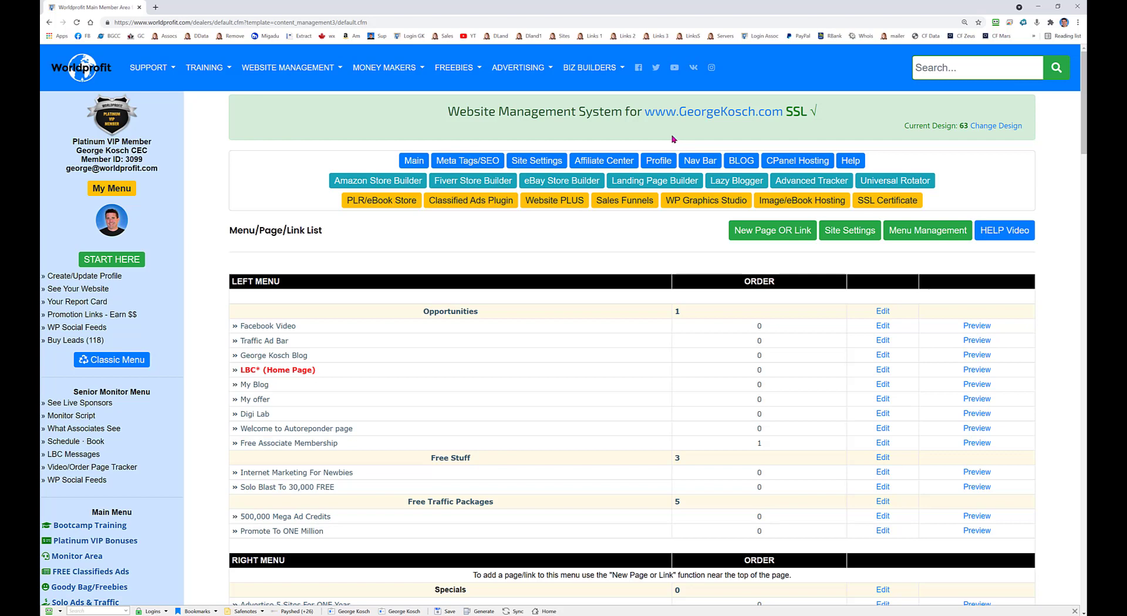
{"action": "left_click", "coordinate": [700, 115]}
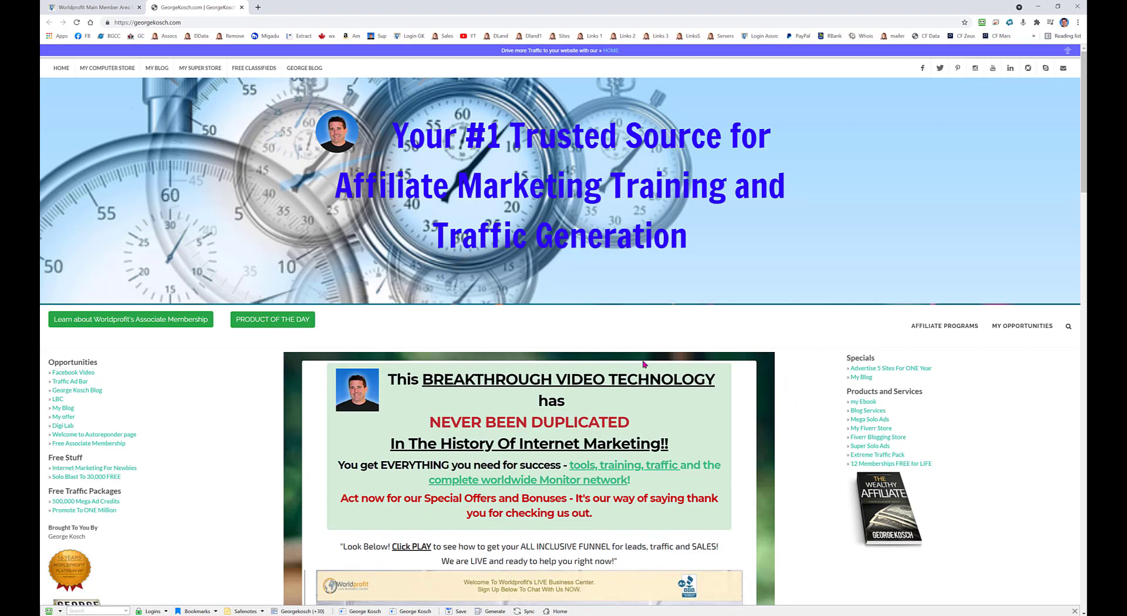
- Pause the homepage's live-stream video and return to the top of the page
{"action": "scroll", "coordinate": [245, 409], "scroll_direction": "down", "scroll_amount": 3}
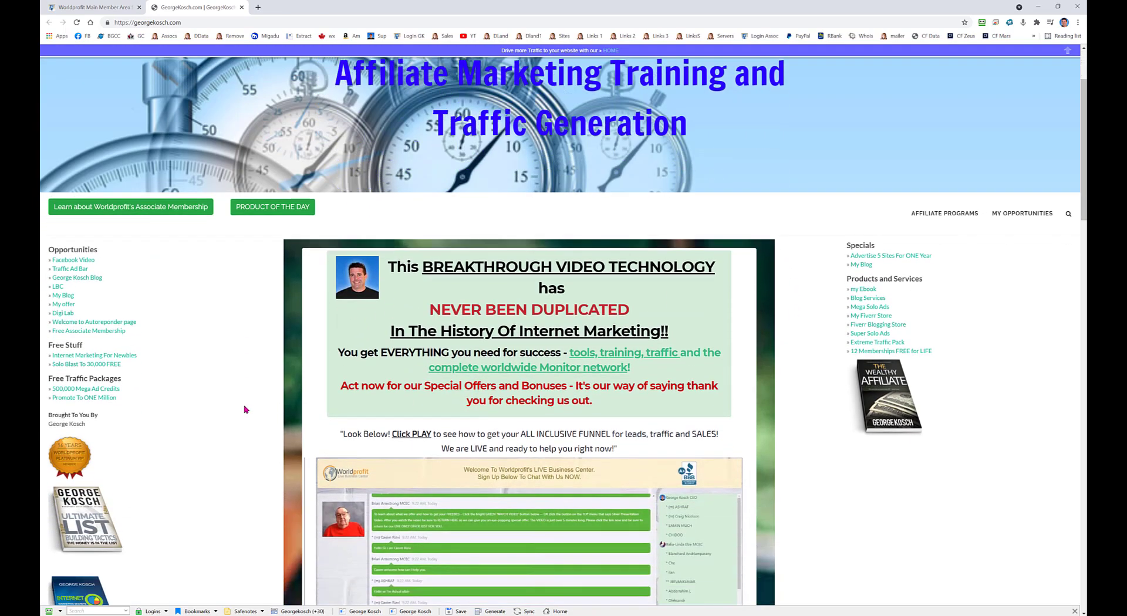
{"action": "scroll", "coordinate": [246, 409], "scroll_direction": "down", "scroll_amount": 1}
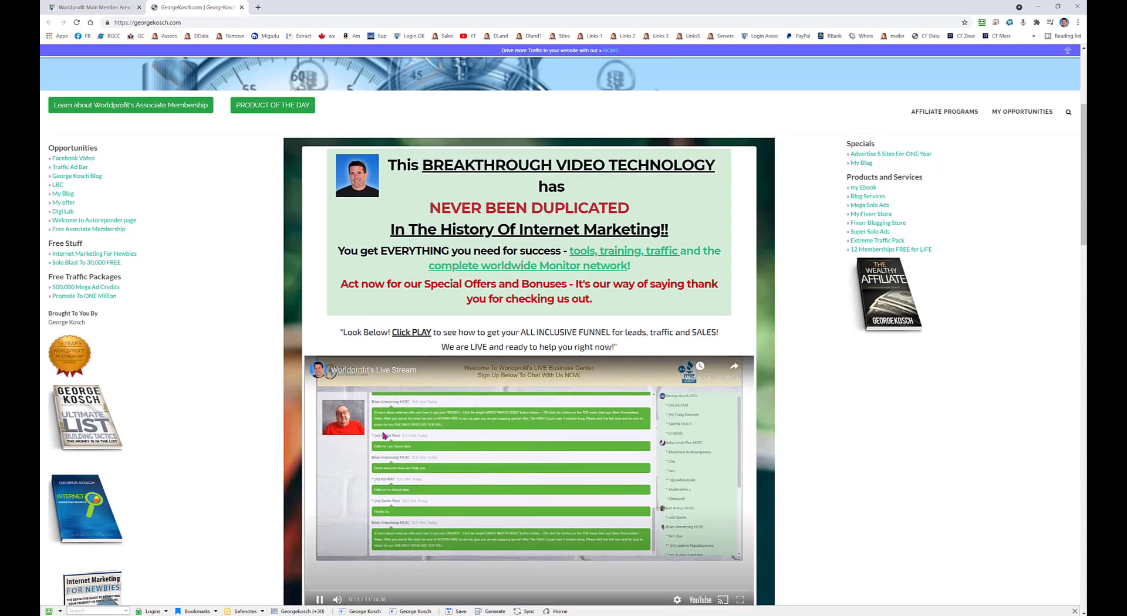
{"action": "left_click", "coordinate": [319, 600]}
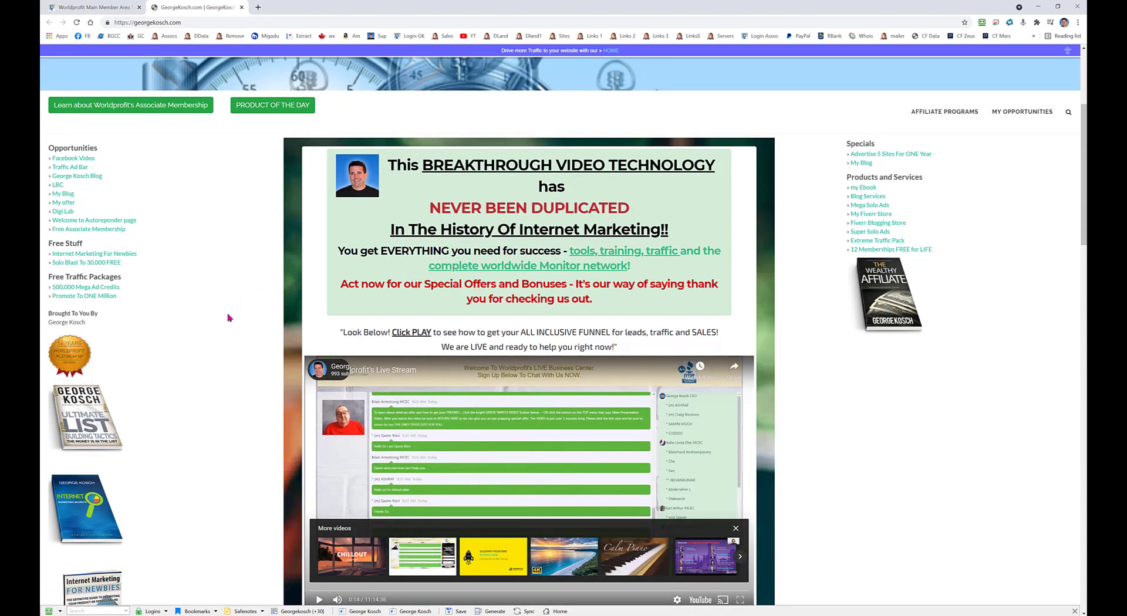
{"action": "scroll", "coordinate": [232, 316], "scroll_direction": "up", "scroll_amount": 5}
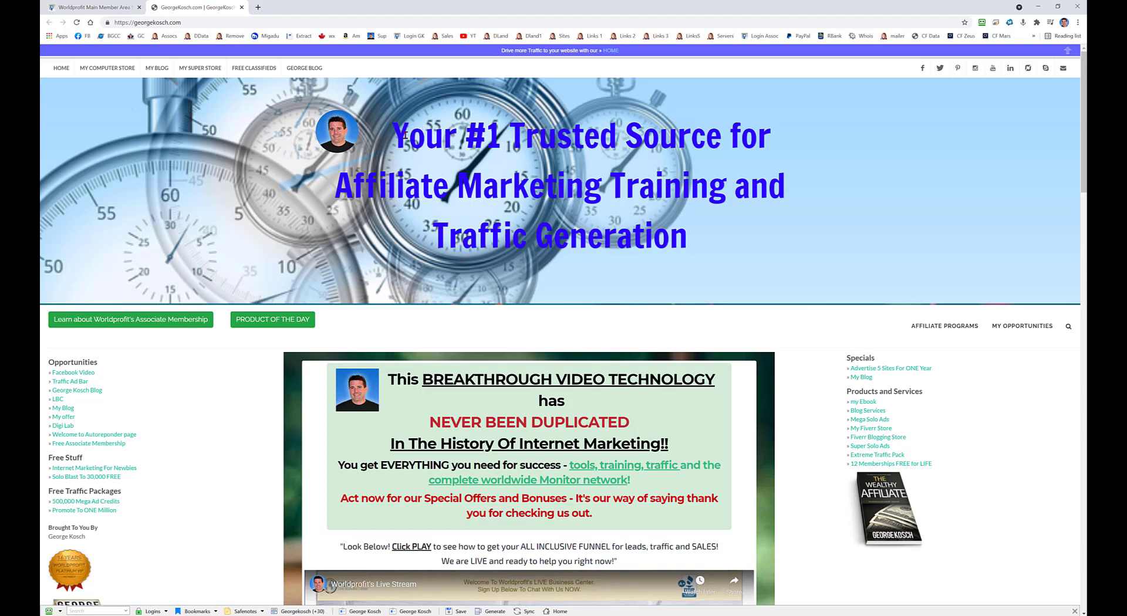
- Select the banner headline and view the Affiliate Programs and My Opportunities menus
{"action": "left_click_drag", "start_coordinate": [392, 134], "coordinate": [673, 223]}
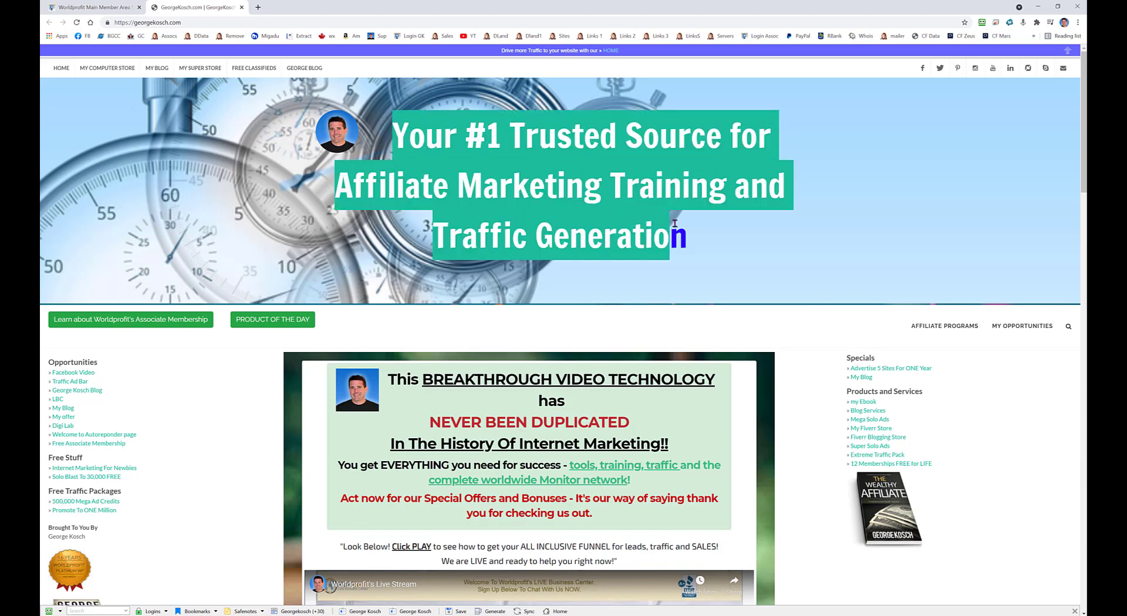
{"action": "left_click", "coordinate": [469, 215]}
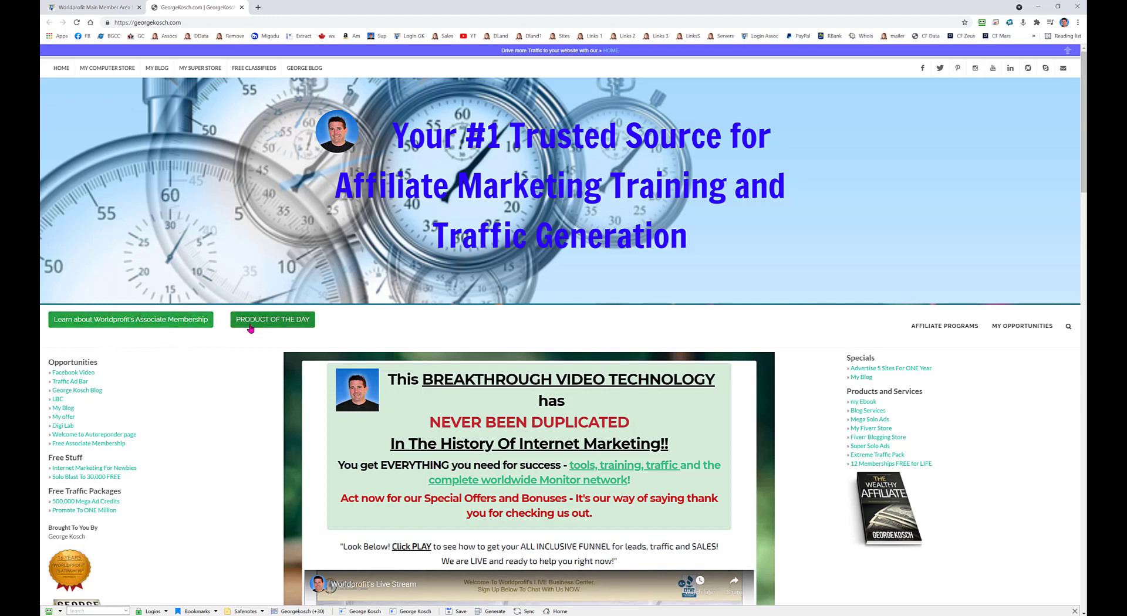
{"action": "mouse_move", "coordinate": [927, 331]}
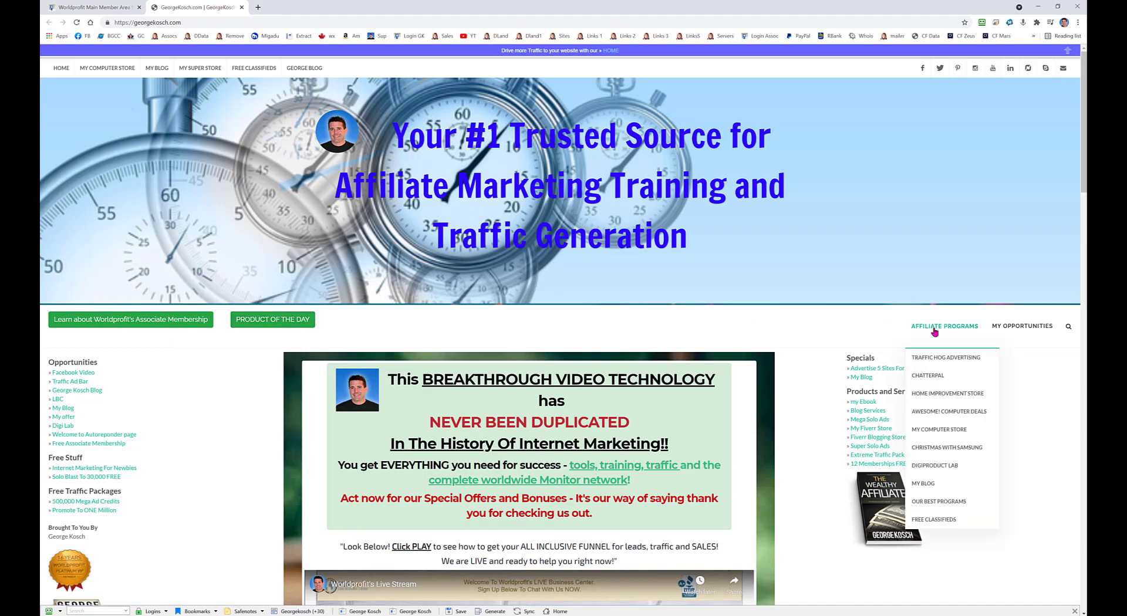
{"action": "mouse_move", "coordinate": [1026, 329]}
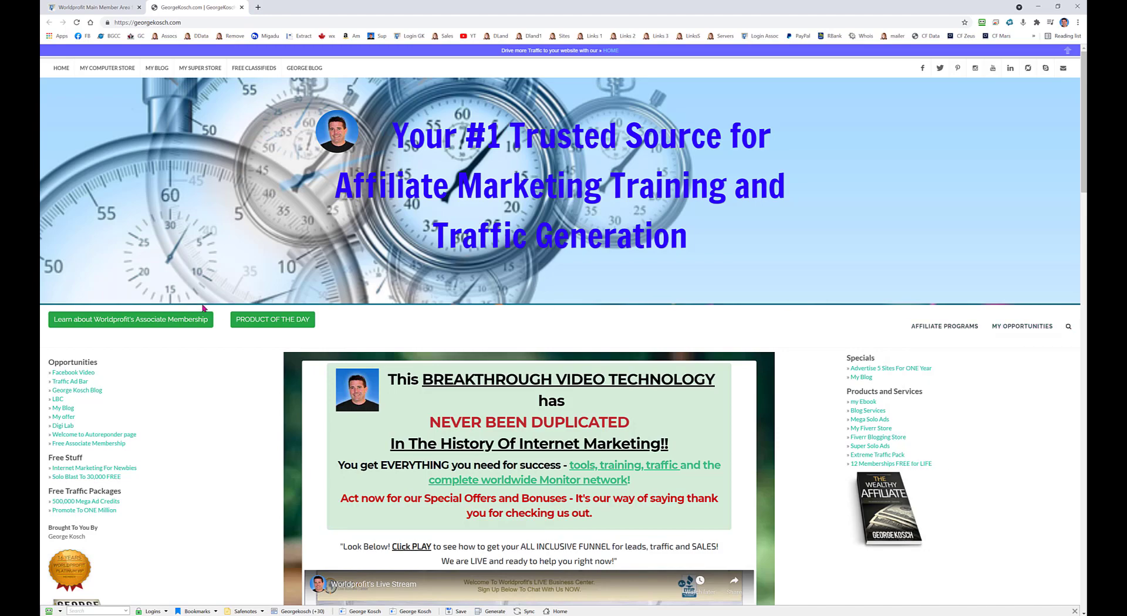
{"action": "scroll", "coordinate": [211, 323], "scroll_direction": "down", "scroll_amount": 3}
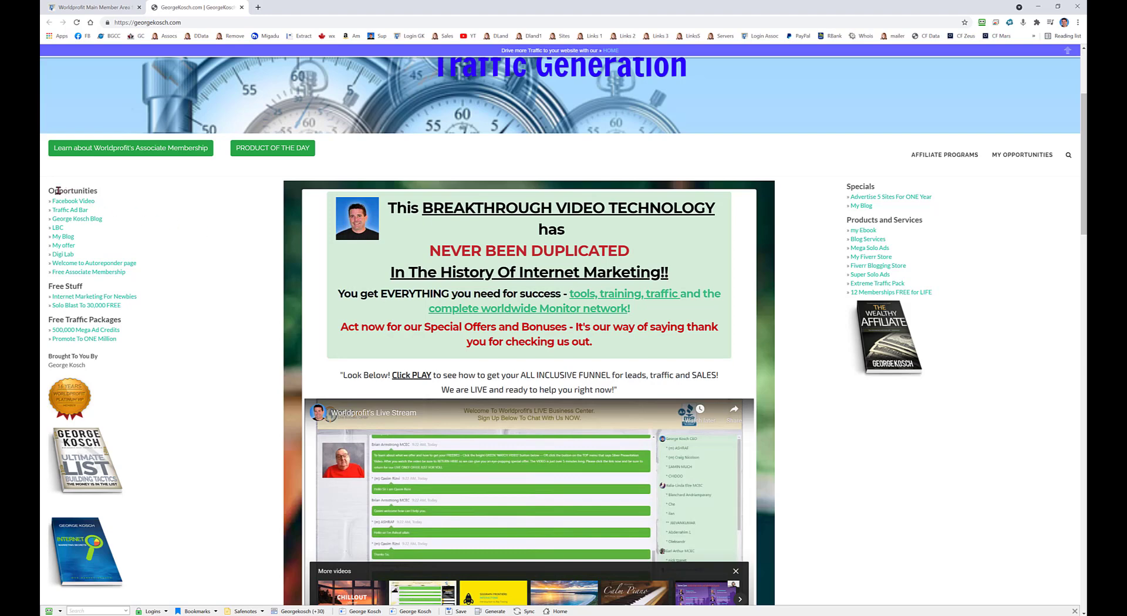
{"action": "left_click_drag", "start_coordinate": [50, 191], "coordinate": [93, 190]}
{"action": "left_click_drag", "start_coordinate": [845, 186], "coordinate": [874, 187]}
{"action": "scroll", "coordinate": [212, 344], "scroll_direction": "down", "scroll_amount": 1}
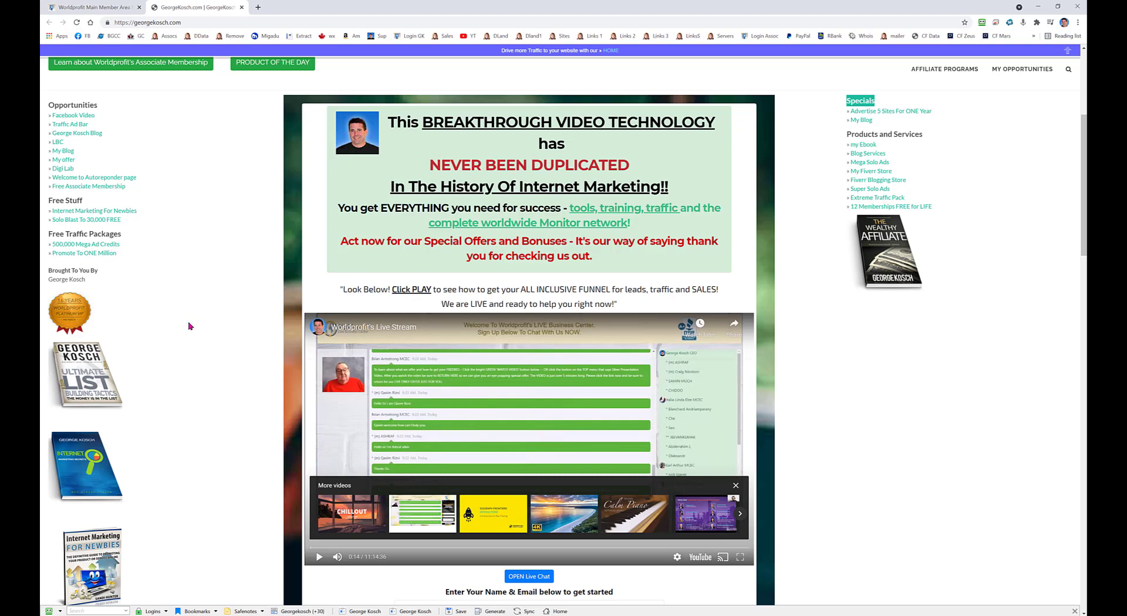
{"action": "scroll", "coordinate": [189, 326], "scroll_direction": "down", "scroll_amount": 2}
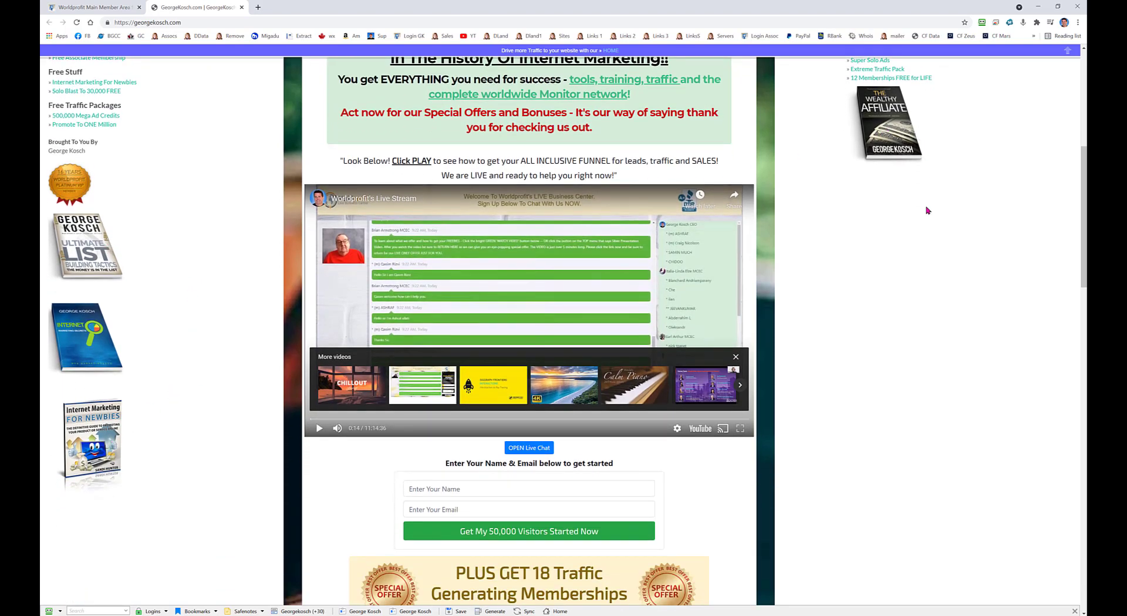
{"action": "scroll", "coordinate": [924, 214], "scroll_direction": "down", "scroll_amount": 5}
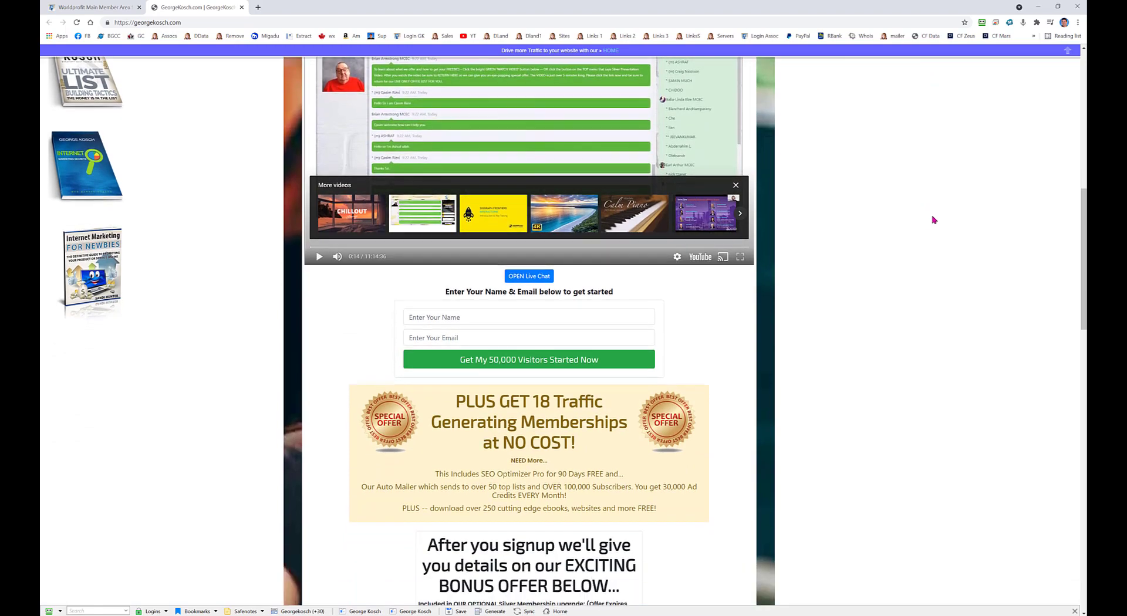
{"action": "scroll", "coordinate": [950, 224], "scroll_direction": "down", "scroll_amount": 5}
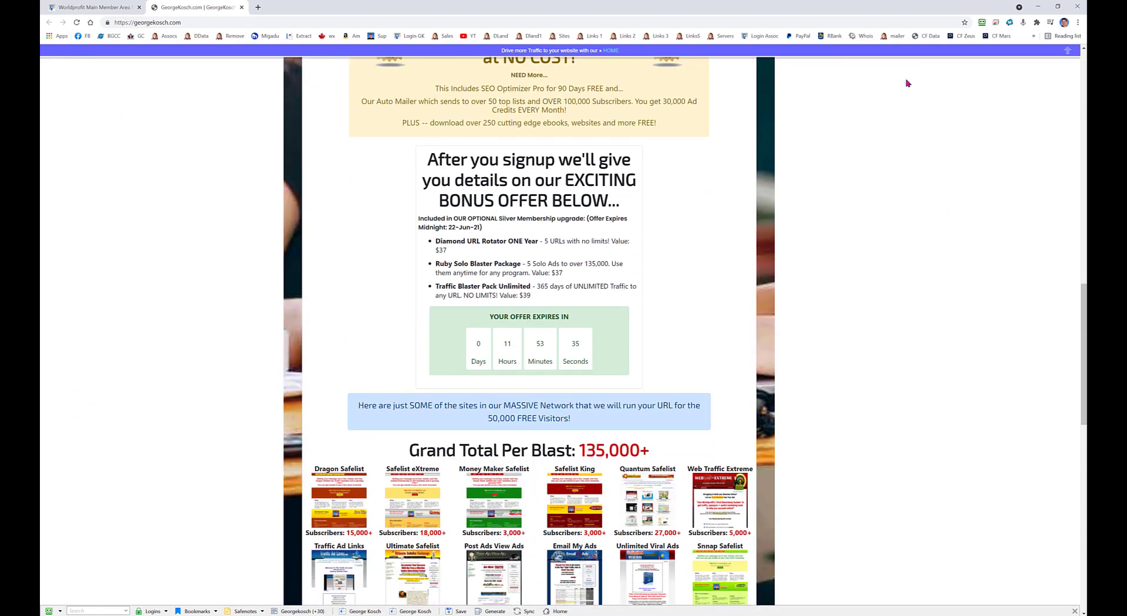
{"action": "scroll", "coordinate": [159, 219], "scroll_direction": "up", "scroll_amount": 7}
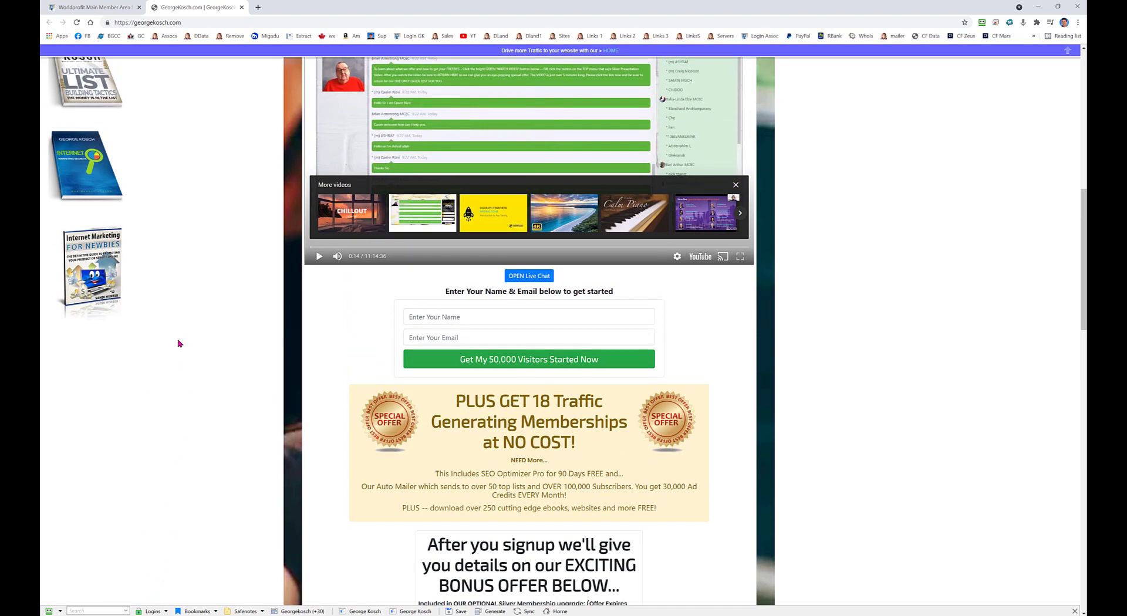
{"action": "scroll", "coordinate": [178, 340], "scroll_direction": "down", "scroll_amount": 5}
{"action": "scroll", "coordinate": [176, 357], "scroll_direction": "down", "scroll_amount": 9}
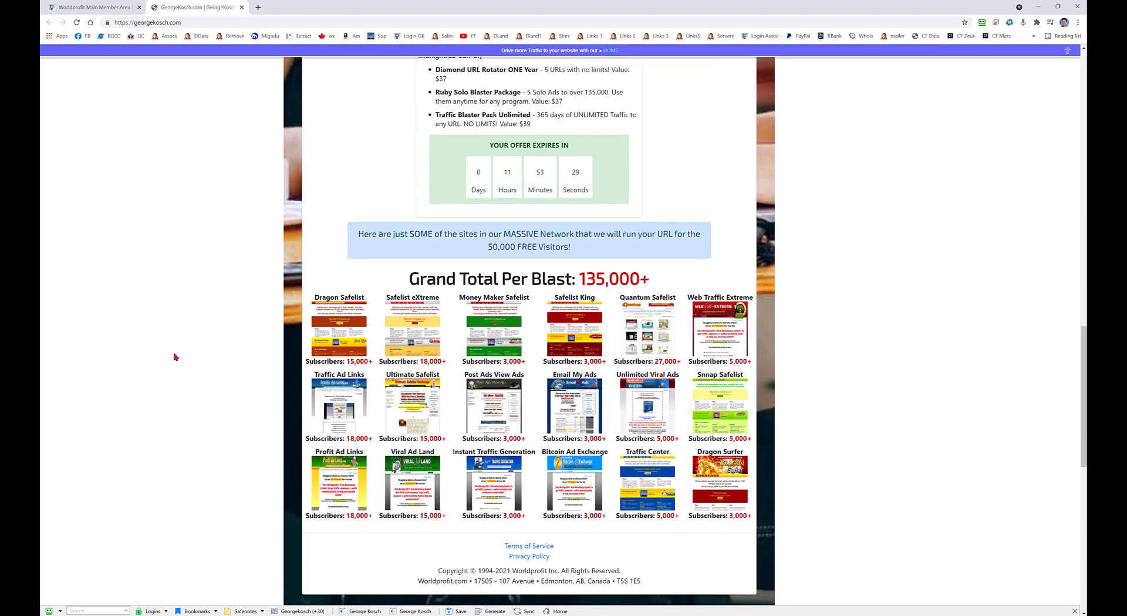
{"action": "scroll", "coordinate": [181, 359], "scroll_direction": "down", "scroll_amount": 4}
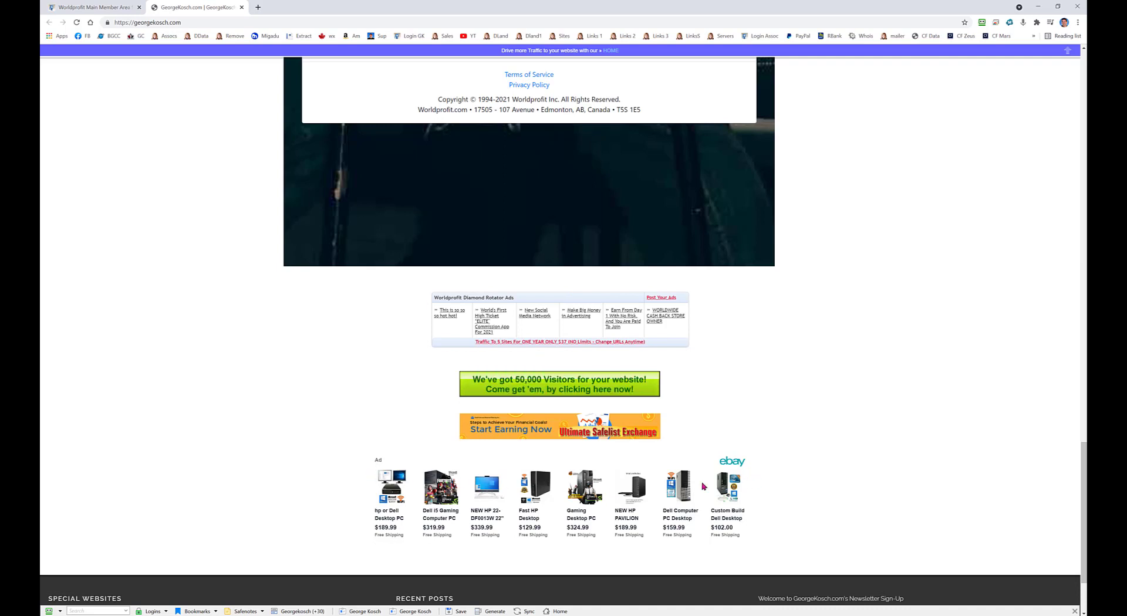
{"action": "scroll", "coordinate": [317, 446], "scroll_direction": "down", "scroll_amount": 2}
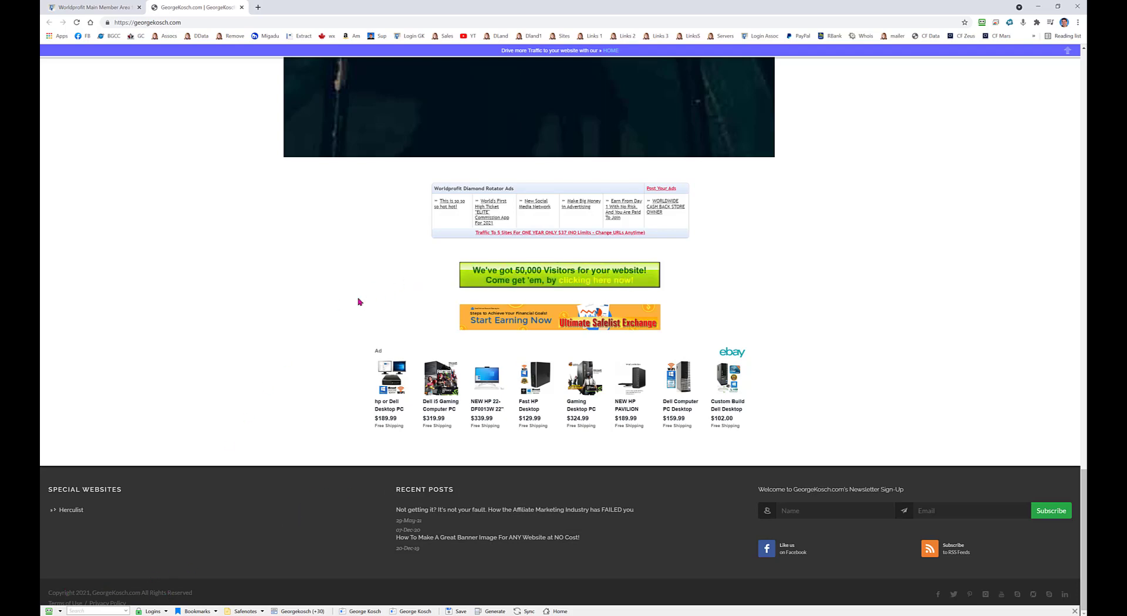
{"action": "scroll", "coordinate": [337, 309], "scroll_direction": "up", "scroll_amount": 3}
{"action": "scroll", "coordinate": [228, 360], "scroll_direction": "up", "scroll_amount": 6}
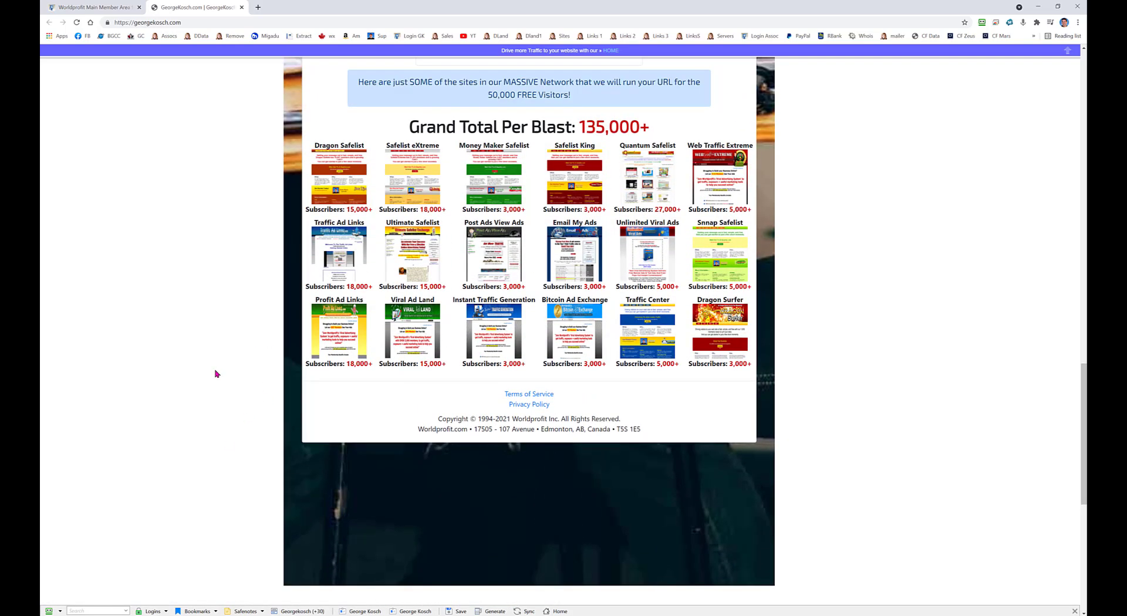
{"action": "scroll", "coordinate": [216, 374], "scroll_direction": "up", "scroll_amount": 3}
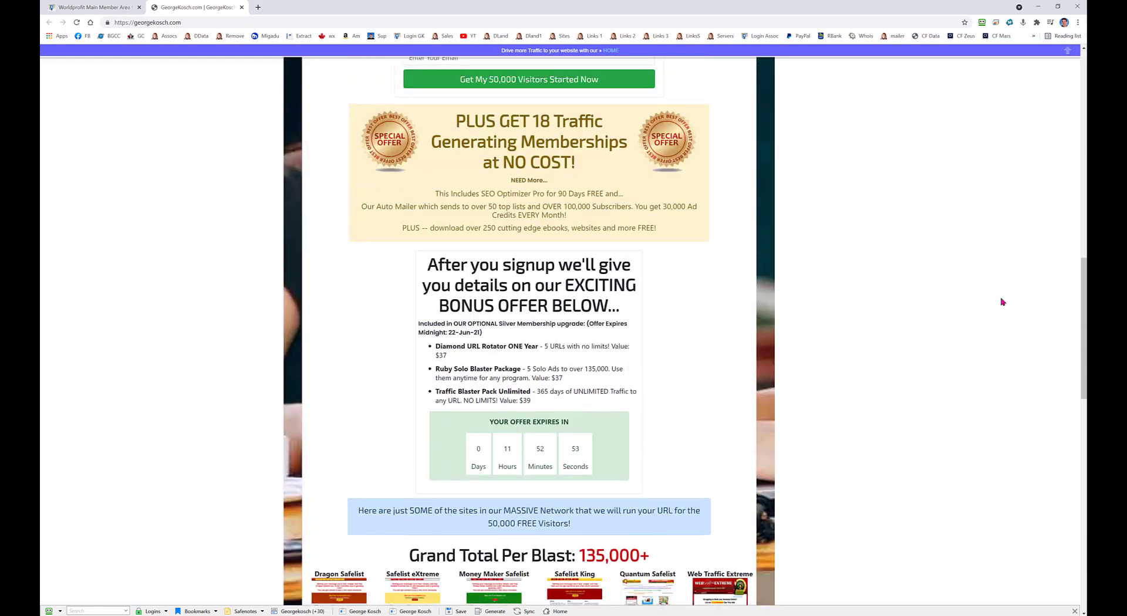
{"action": "left_click_drag", "start_coordinate": [1085, 287], "coordinate": [1056, 75]}
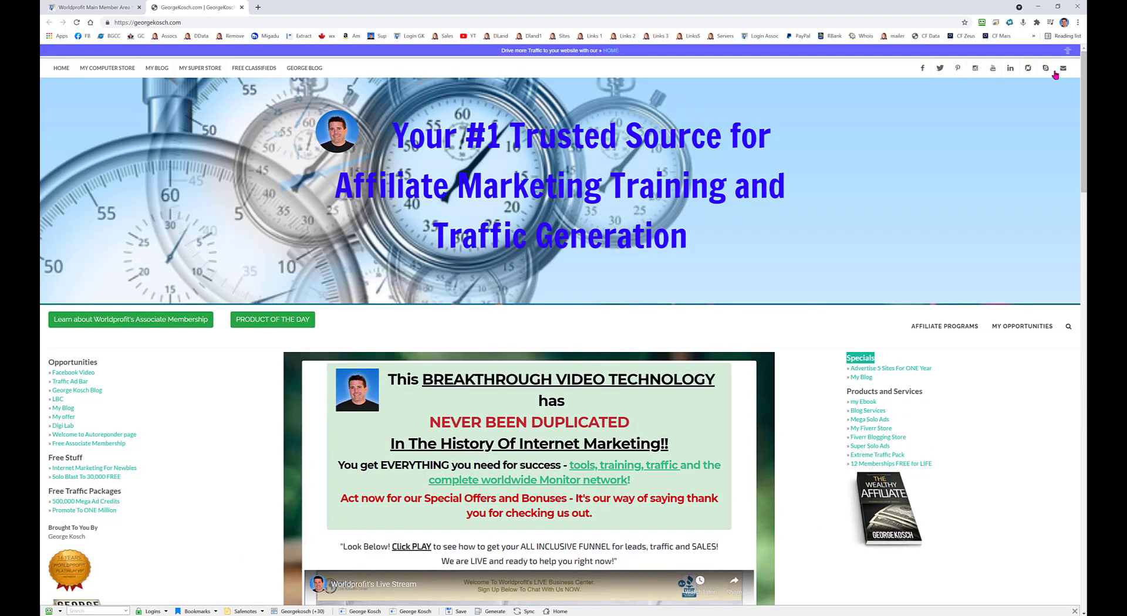
- Return to the Worldprofit tab and highlight the LEFT MENU table heading
{"action": "left_click", "coordinate": [104, 8]}
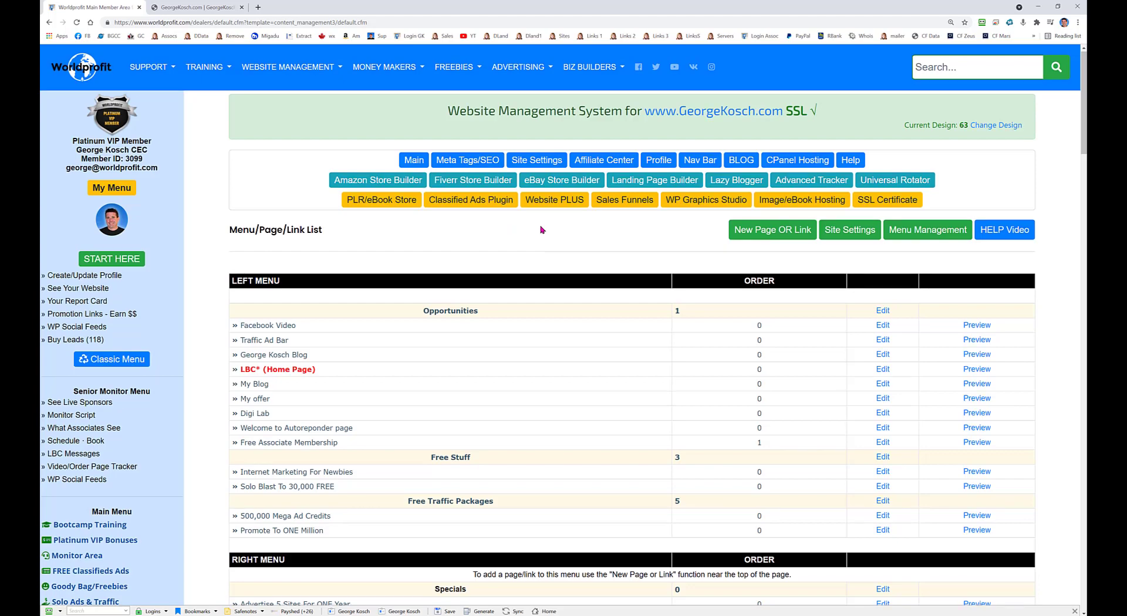
{"action": "scroll", "coordinate": [348, 170], "scroll_direction": "down", "scroll_amount": 2}
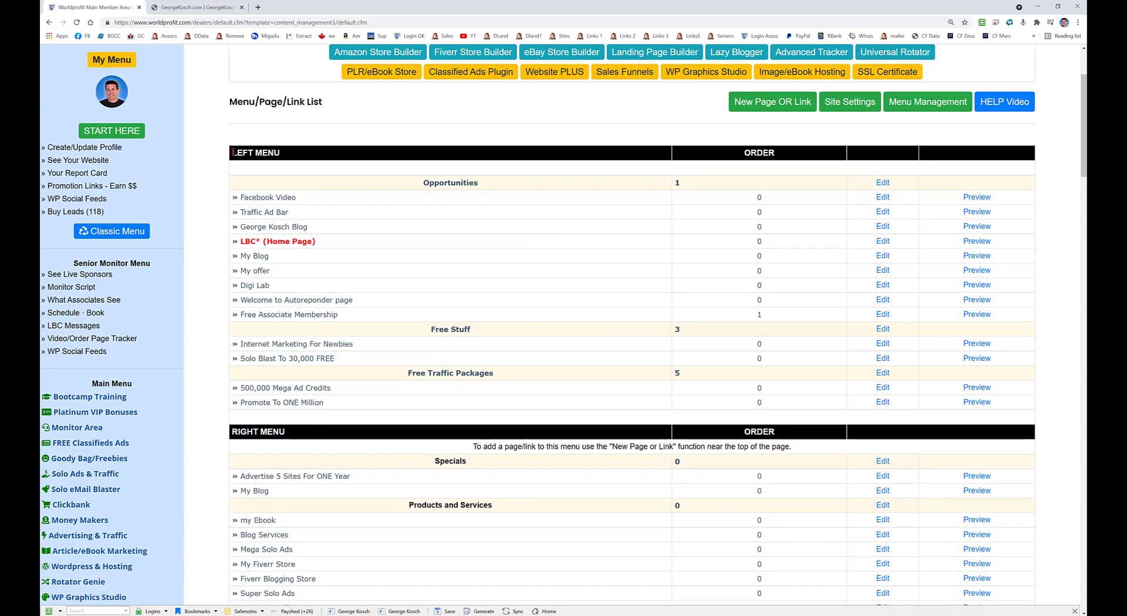
{"action": "left_click_drag", "start_coordinate": [233, 153], "coordinate": [284, 153]}
- Review the left, right, top, top sub and bottom menu tables, ending back at the top
{"action": "scroll", "coordinate": [312, 237], "scroll_direction": "down", "scroll_amount": 2}
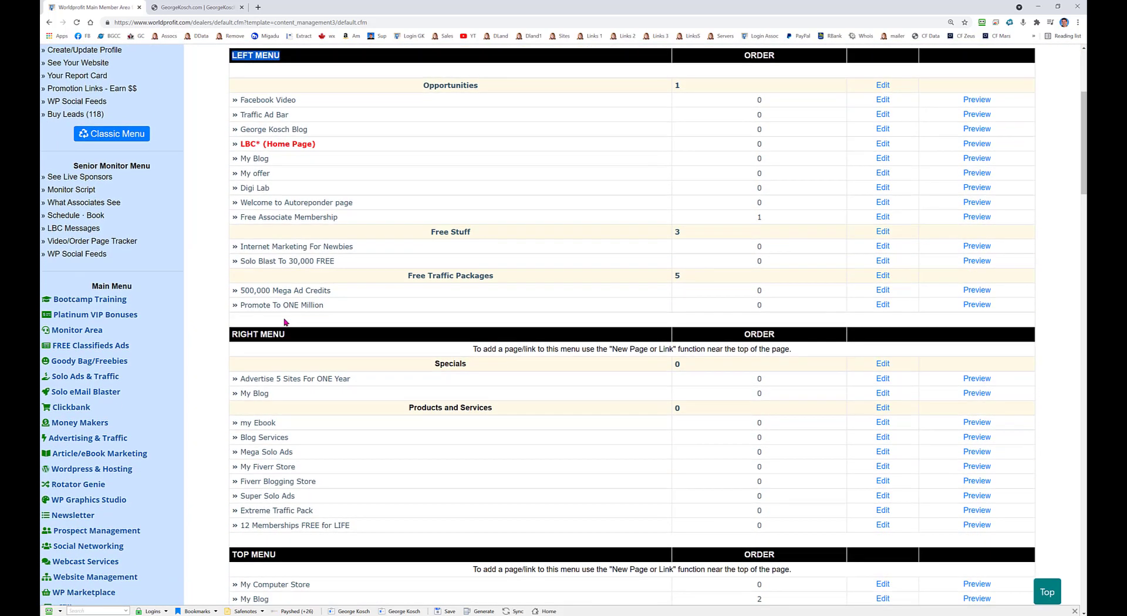
{"action": "scroll", "coordinate": [282, 336], "scroll_direction": "down", "scroll_amount": 3}
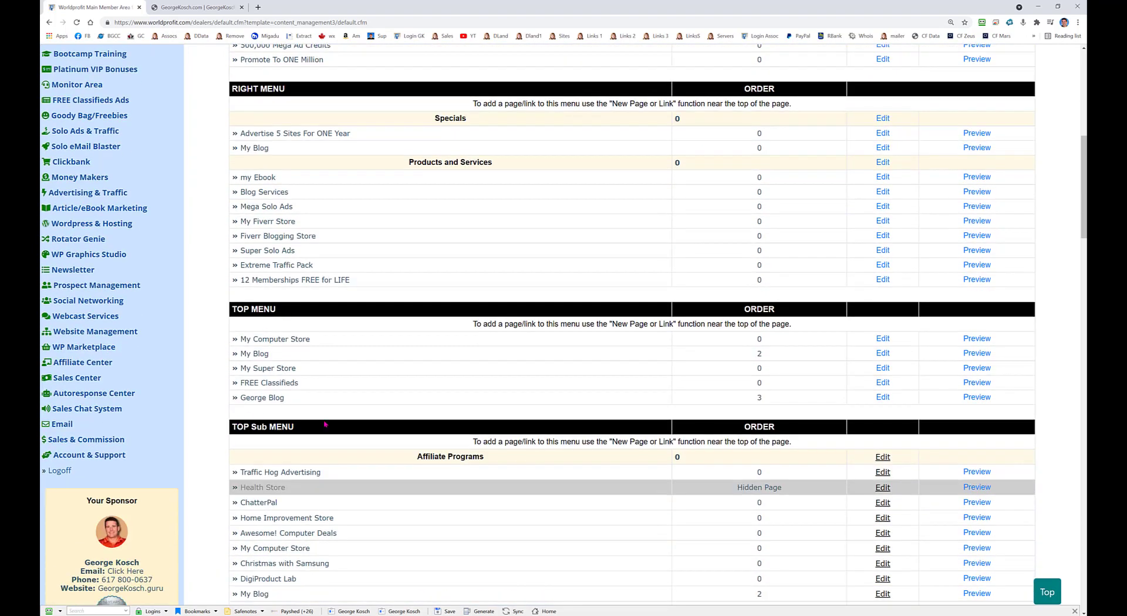
{"action": "scroll", "coordinate": [324, 425], "scroll_direction": "down", "scroll_amount": 2}
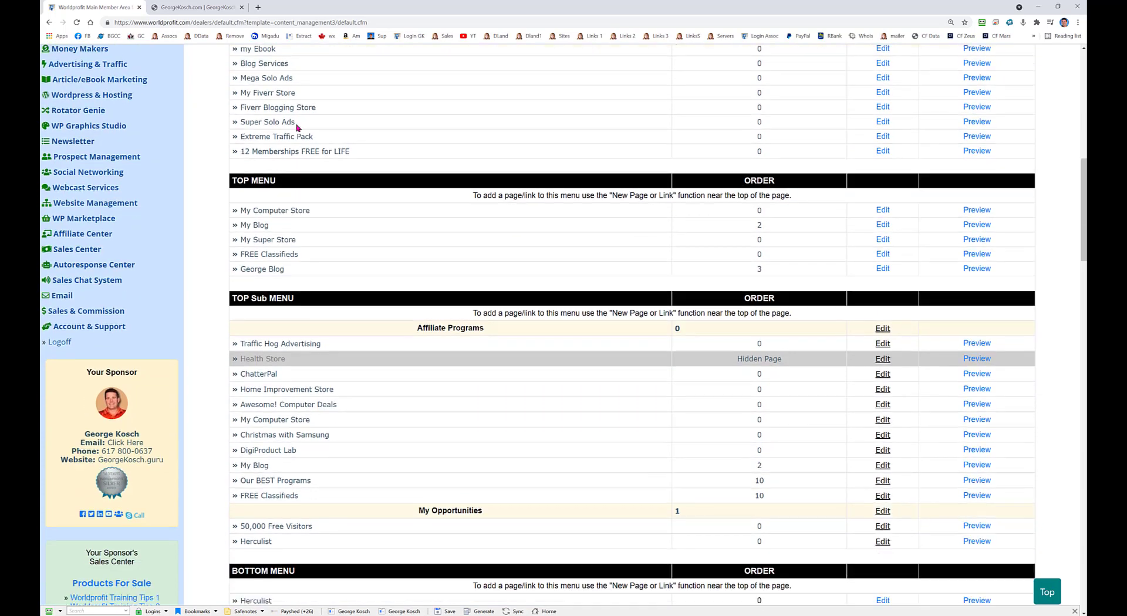
{"action": "scroll", "coordinate": [318, 354], "scroll_direction": "down", "scroll_amount": 2}
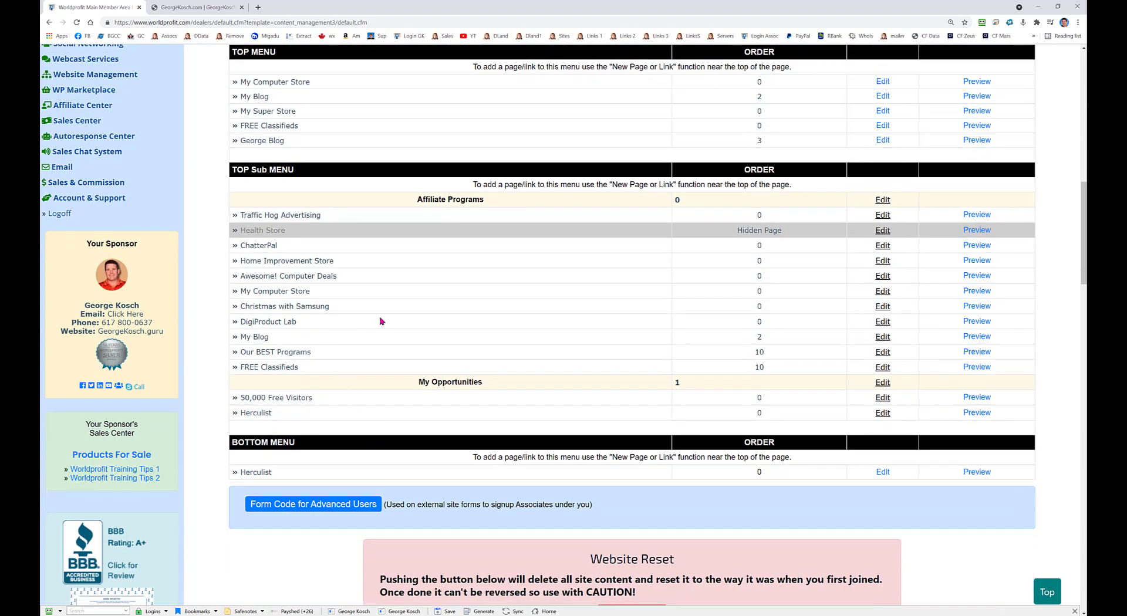
{"action": "scroll", "coordinate": [496, 268], "scroll_direction": "up", "scroll_amount": 7}
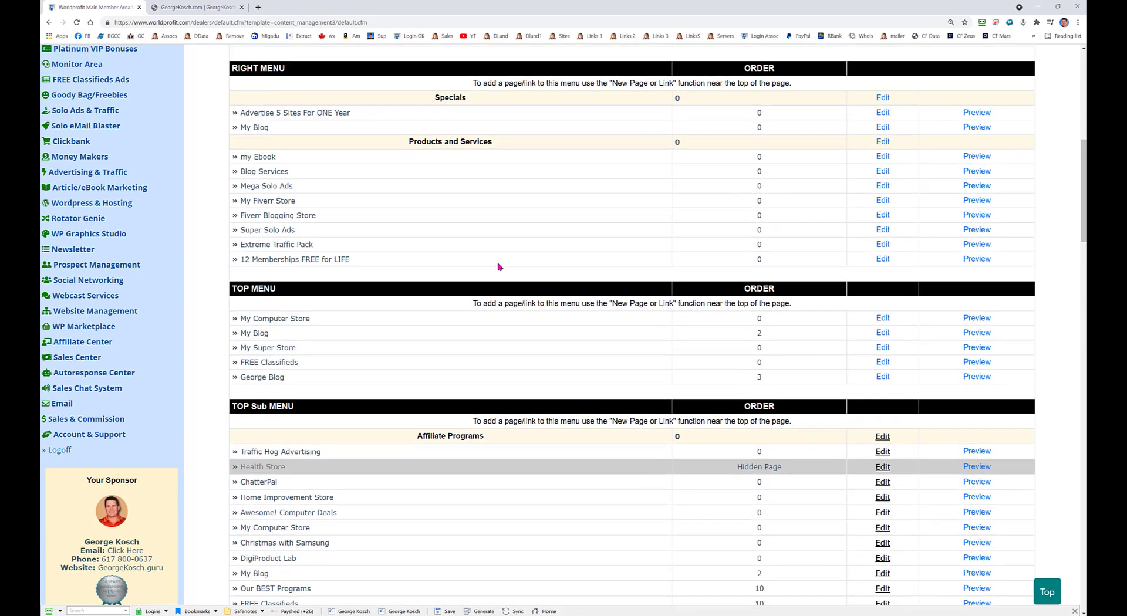
{"action": "scroll", "coordinate": [463, 223], "scroll_direction": "up", "scroll_amount": 3}
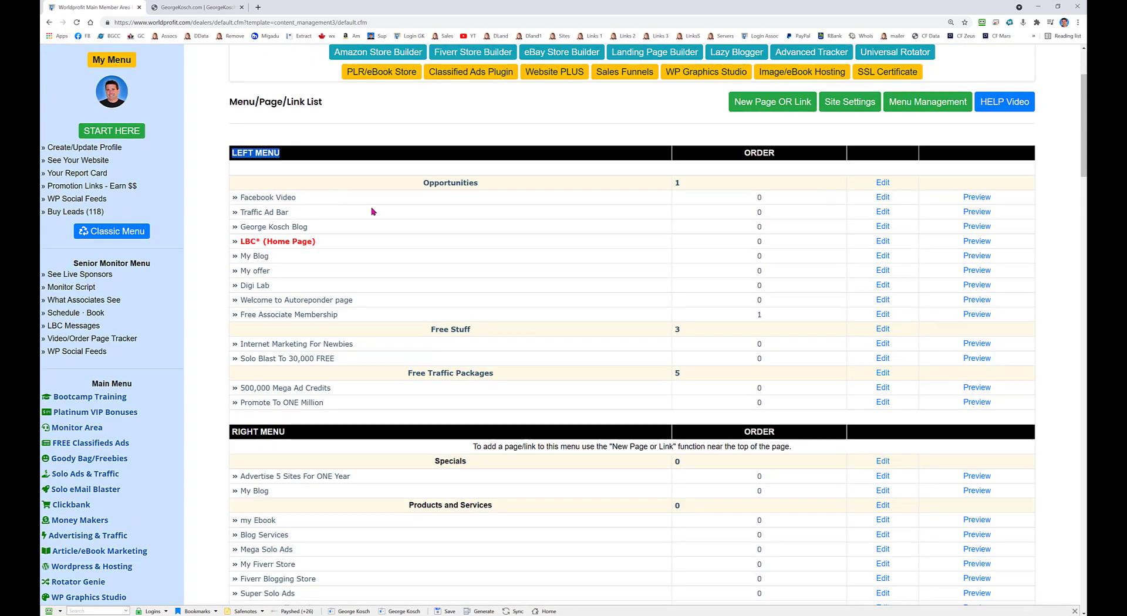
{"action": "scroll", "coordinate": [376, 217], "scroll_direction": "down", "scroll_amount": 5}
{"action": "scroll", "coordinate": [373, 357], "scroll_direction": "down", "scroll_amount": 1}
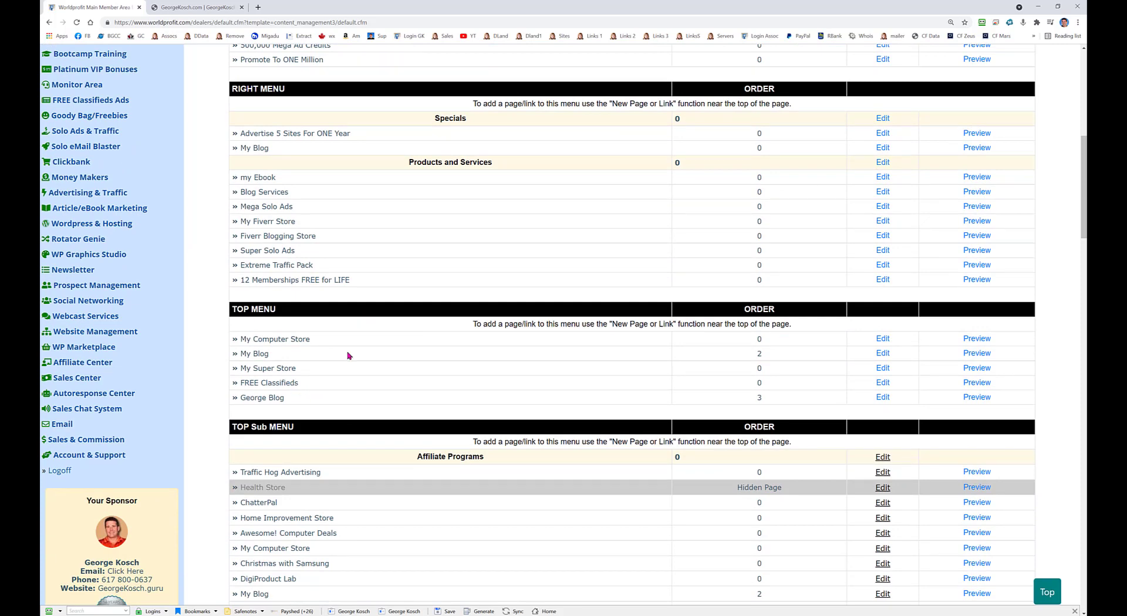
{"action": "scroll", "coordinate": [352, 331], "scroll_direction": "down", "scroll_amount": 2}
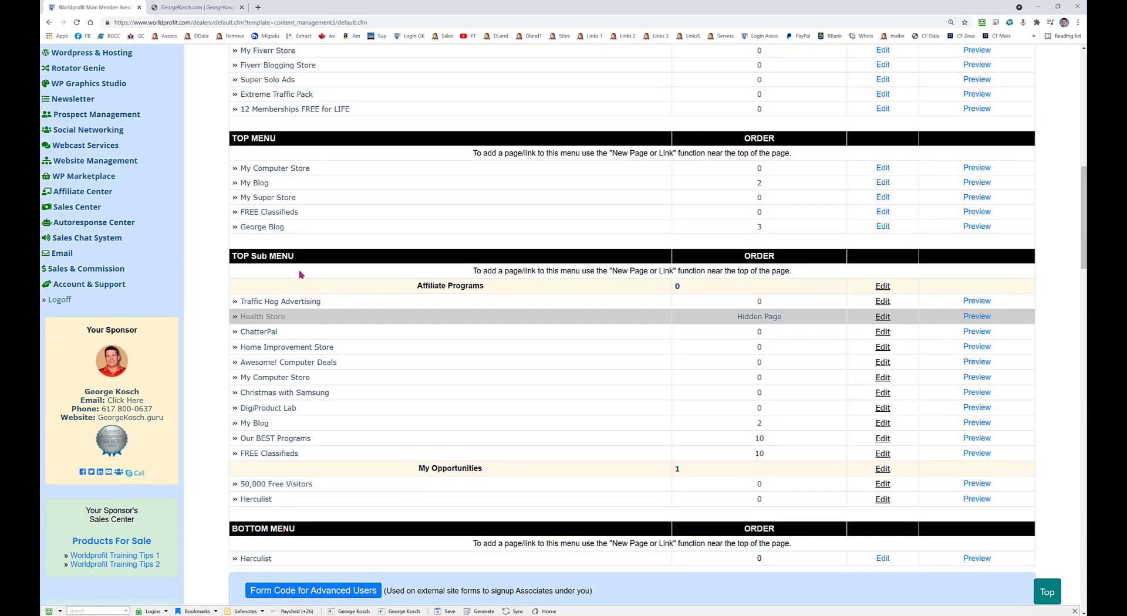
{"action": "scroll", "coordinate": [305, 276], "scroll_direction": "up", "scroll_amount": 4}
{"action": "scroll", "coordinate": [288, 205], "scroll_direction": "up", "scroll_amount": 4}
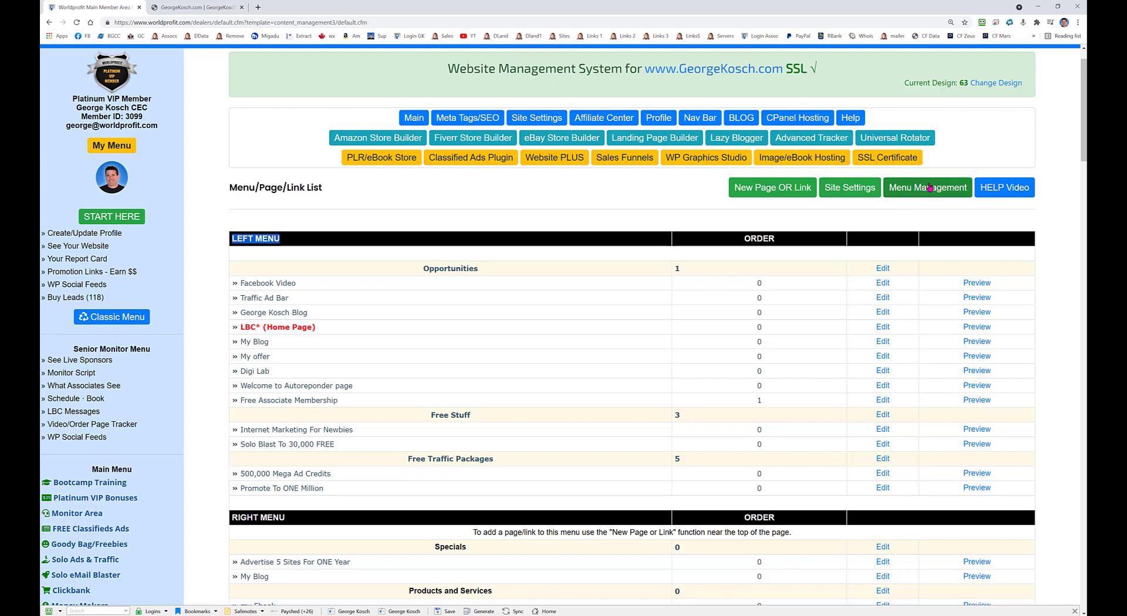
- Open Menu Management to see the 8 menu categories with display orders and placements
{"action": "left_click", "coordinate": [926, 189]}
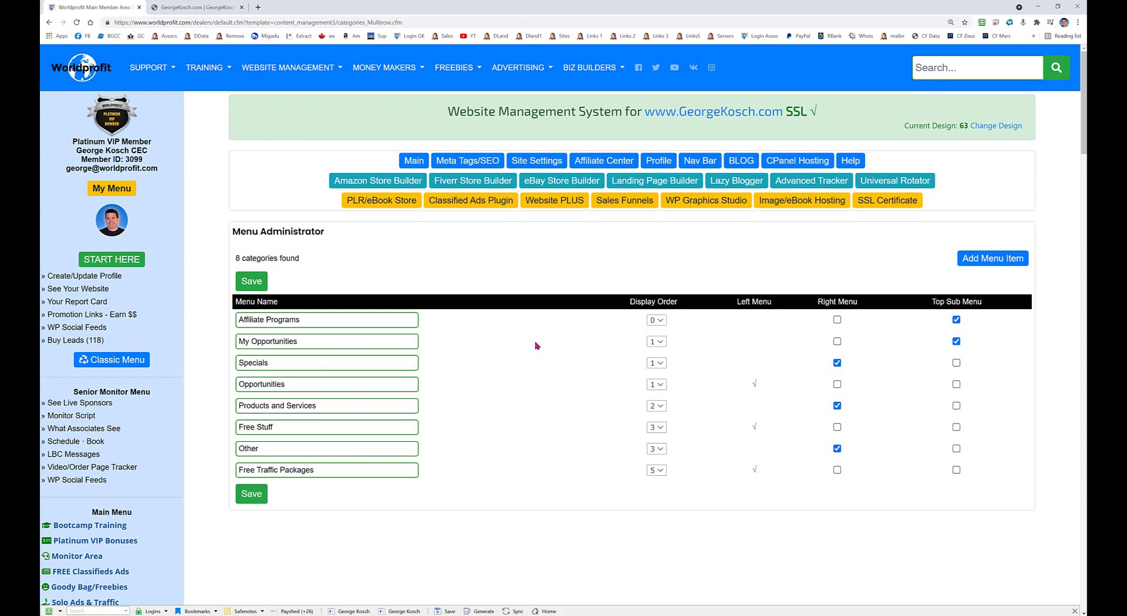
- Return to the Main page and link list and scroll through it
{"action": "left_click", "coordinate": [413, 161]}
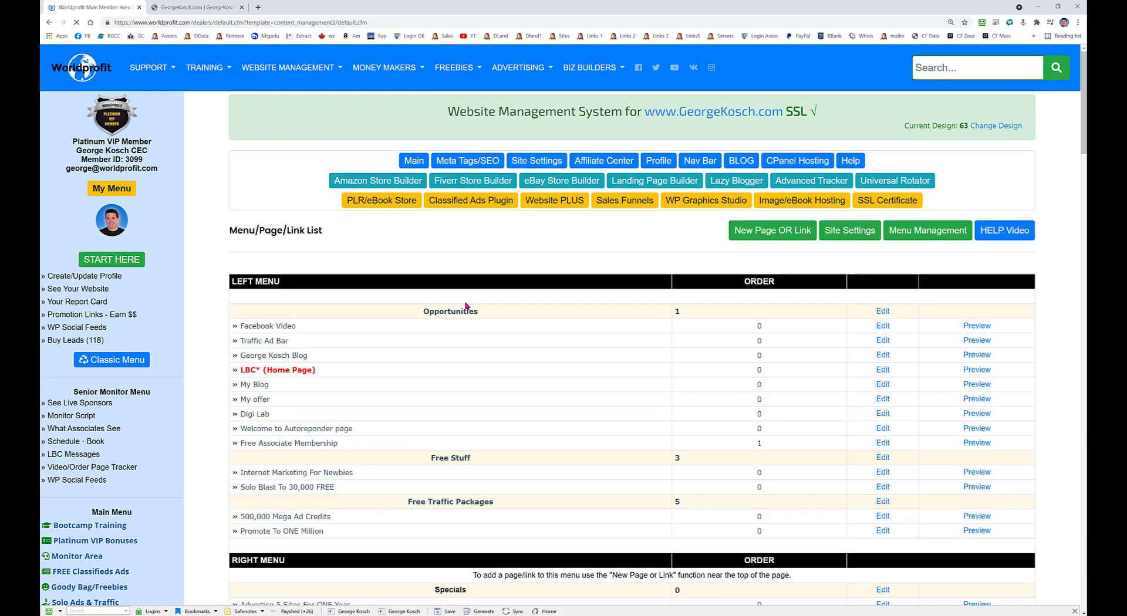
{"action": "scroll", "coordinate": [372, 327], "scroll_direction": "down", "scroll_amount": 2}
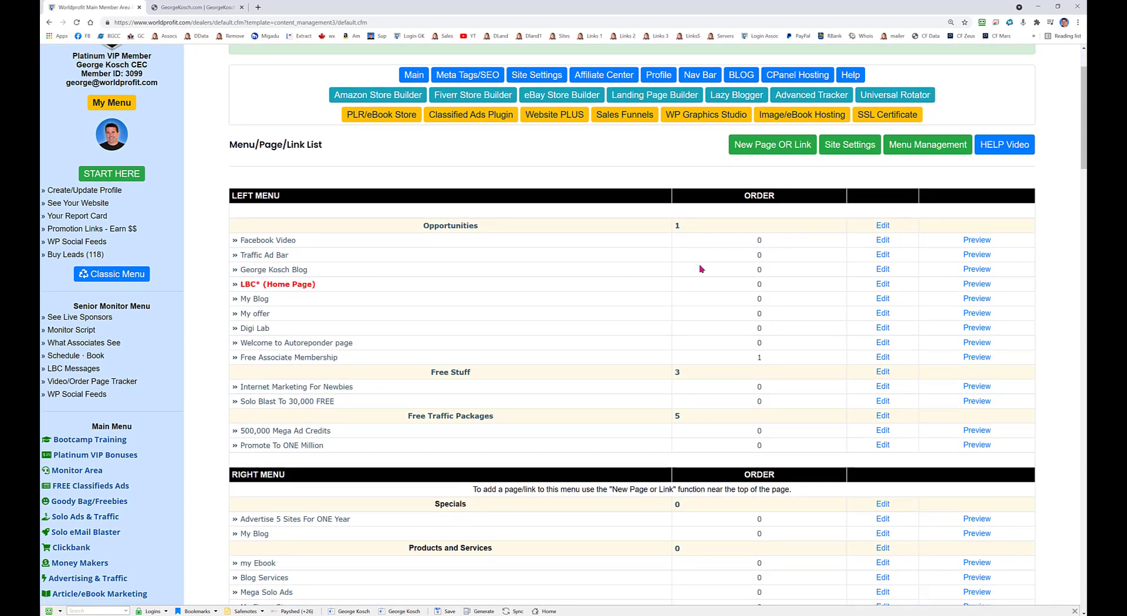
{"action": "scroll", "coordinate": [538, 338], "scroll_direction": "down", "scroll_amount": 3}
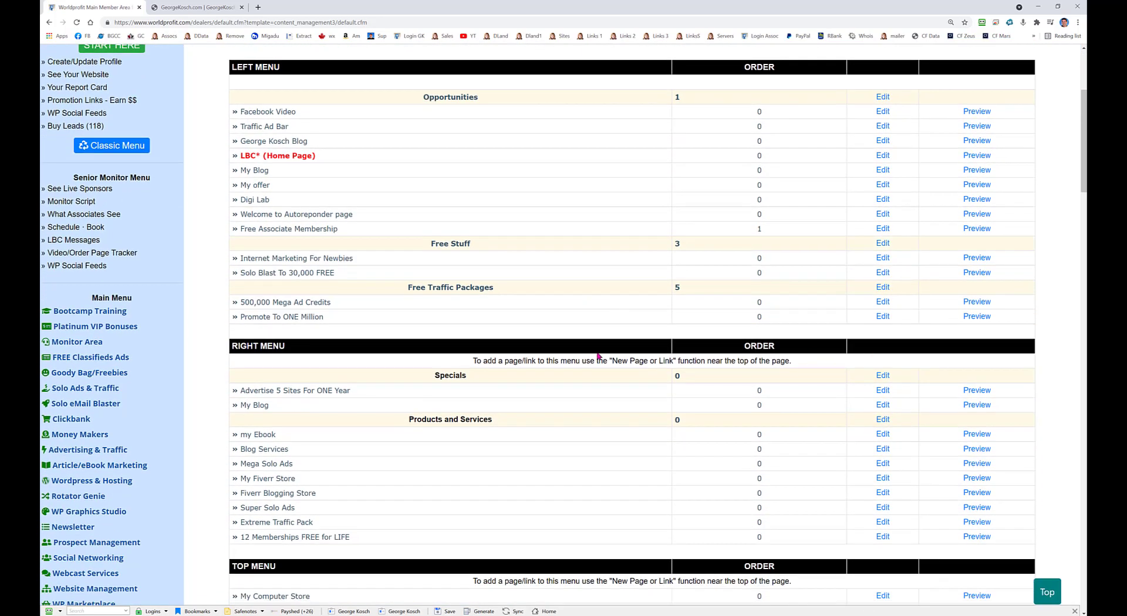
{"action": "scroll", "coordinate": [609, 351], "scroll_direction": "up", "scroll_amount": 5}
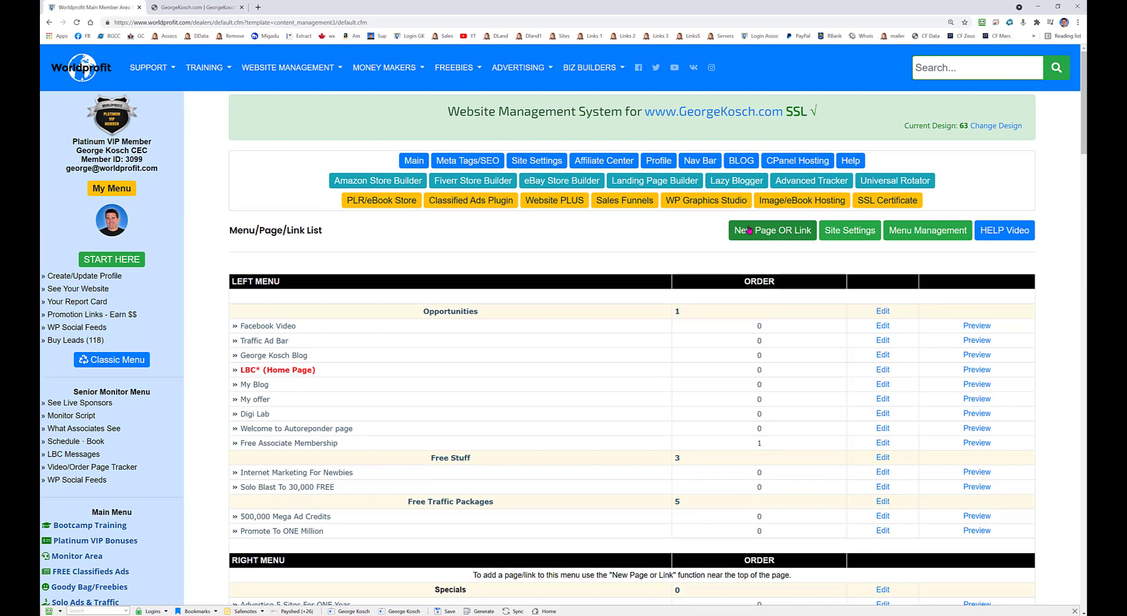
- Start a New Page OR Link and highlight the Custom Content Page description
{"action": "left_click", "coordinate": [776, 233]}
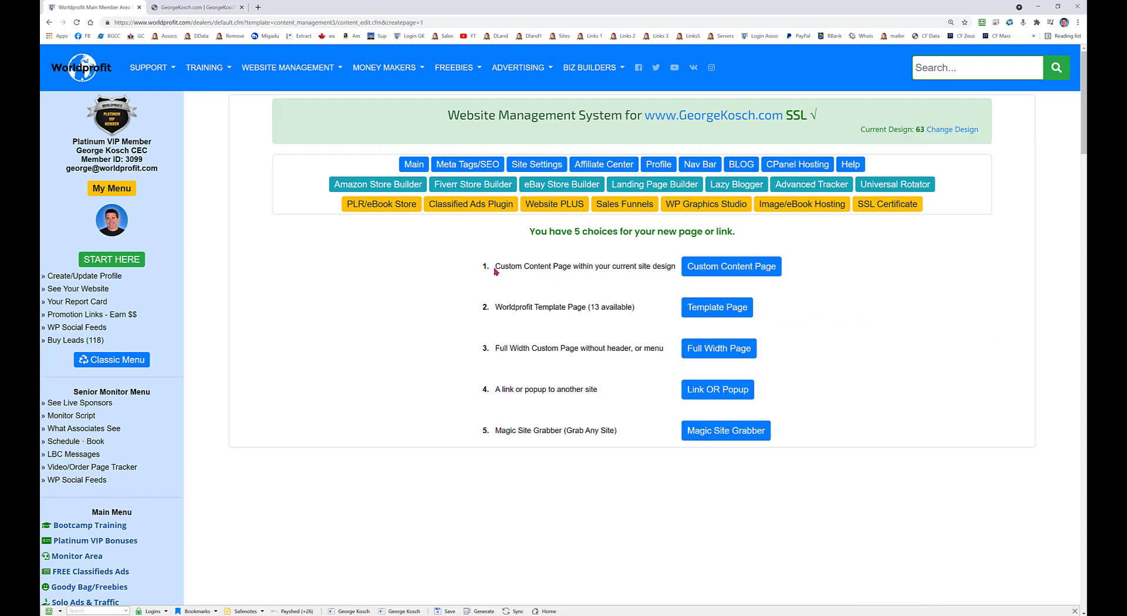
{"action": "left_click_drag", "start_coordinate": [494, 271], "coordinate": [670, 265]}
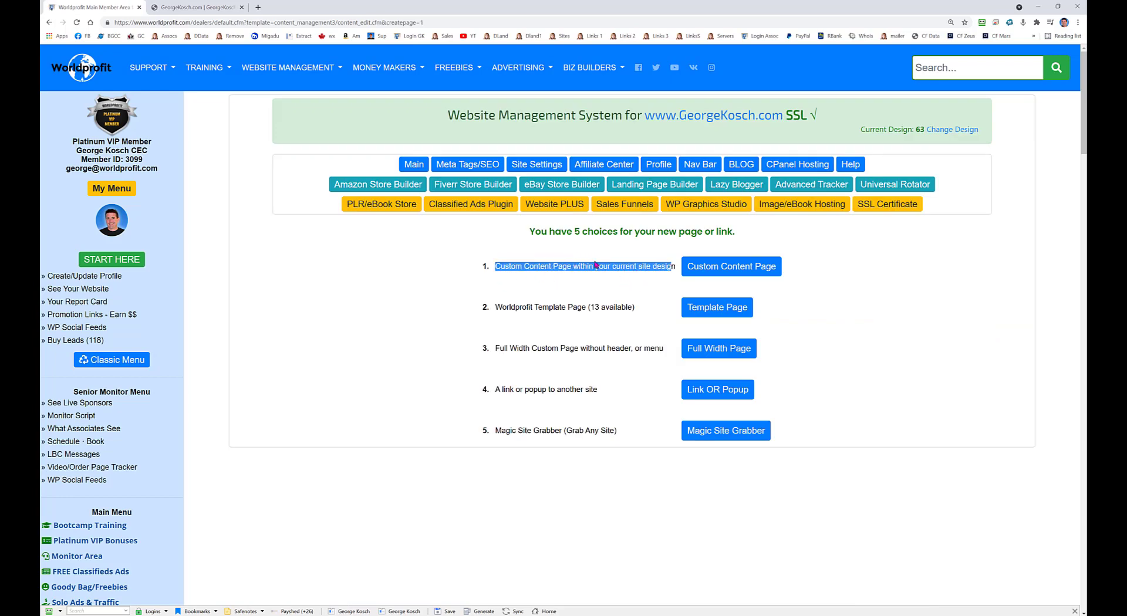
{"action": "left_click", "coordinate": [612, 265]}
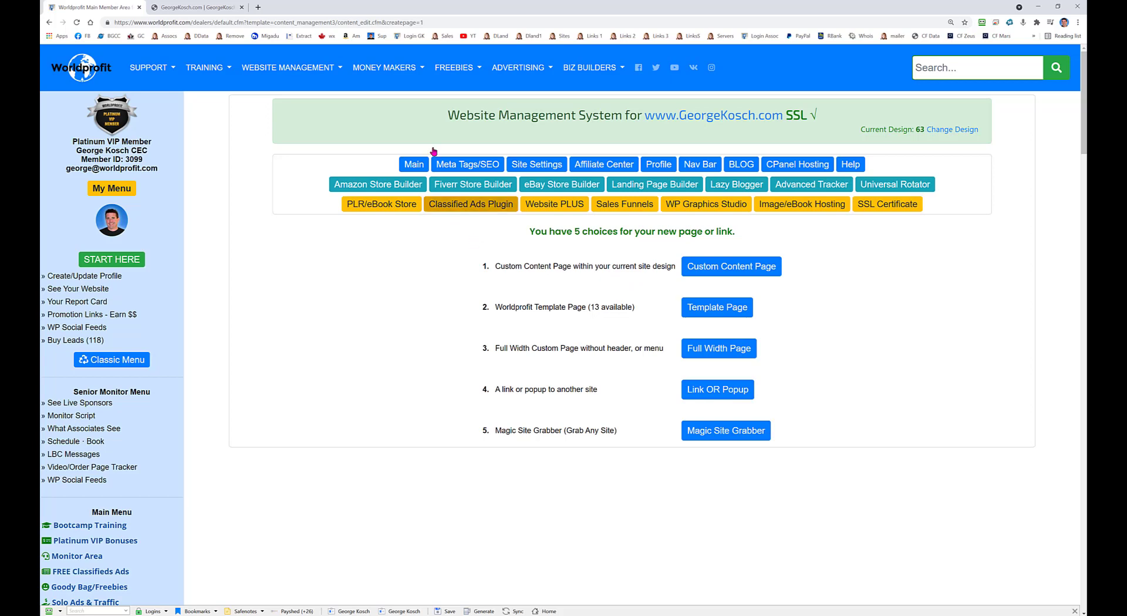
{"action": "left_click", "coordinate": [194, 8]}
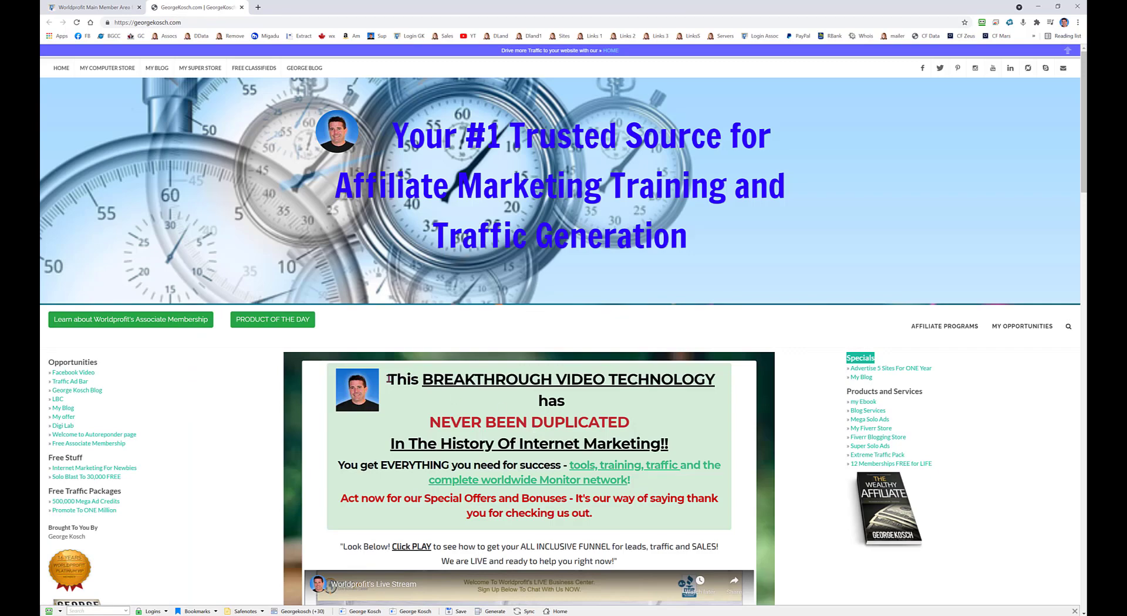
{"action": "left_click_drag", "start_coordinate": [388, 379], "coordinate": [660, 497]}
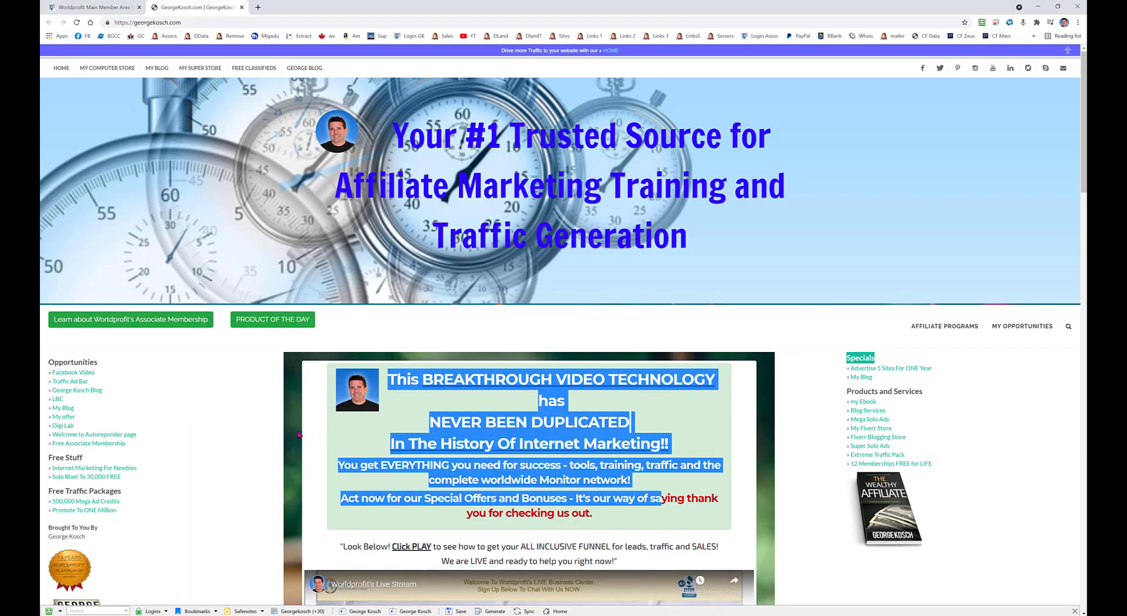
{"action": "scroll", "coordinate": [298, 434], "scroll_direction": "down", "scroll_amount": 4}
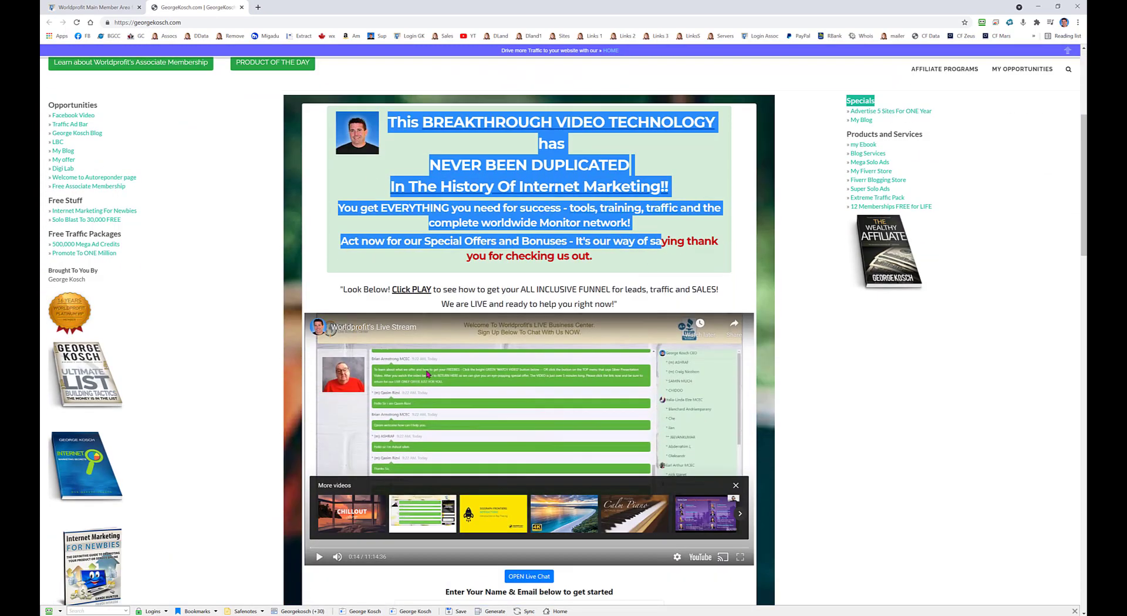
{"action": "scroll", "coordinate": [515, 292], "scroll_direction": "down", "scroll_amount": 2}
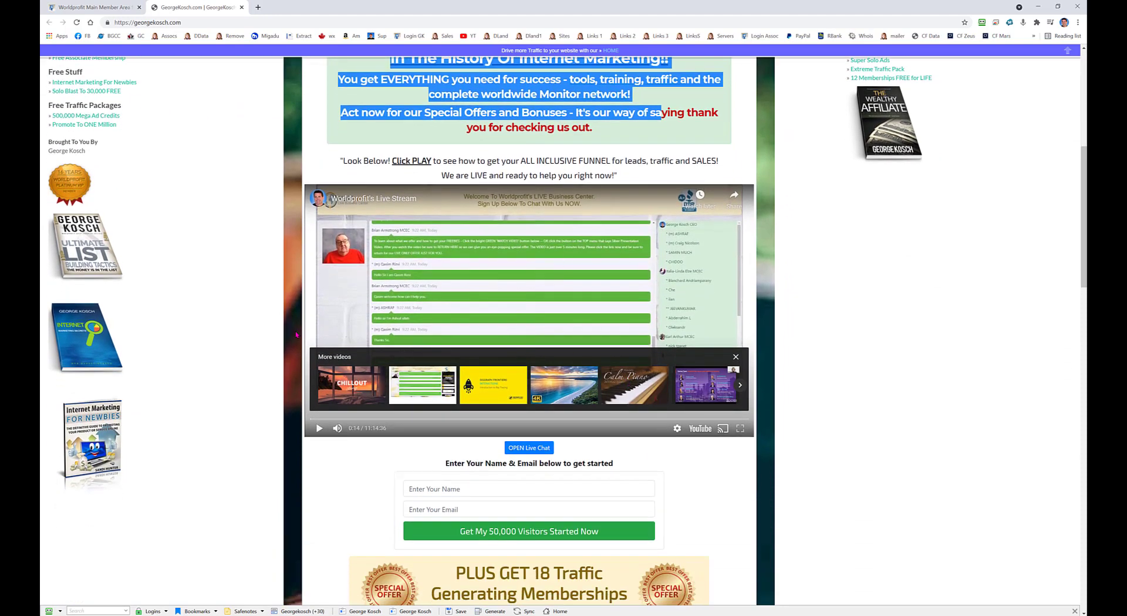
{"action": "left_click", "coordinate": [115, 8]}
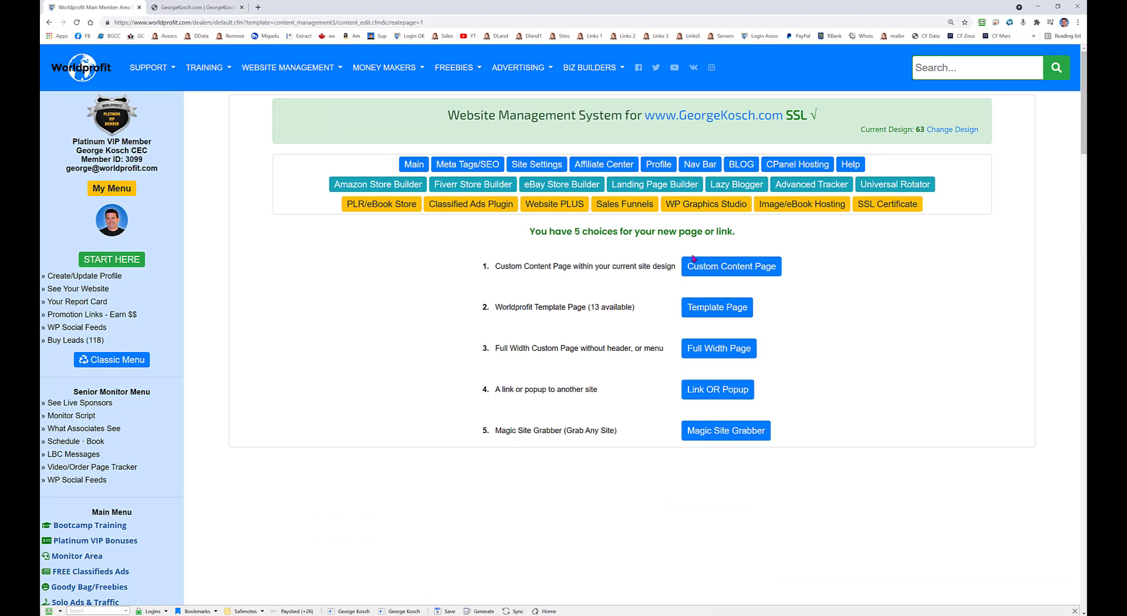
- Start a Custom Content Page filed under the LEFT menu's Opportunities category
{"action": "left_click", "coordinate": [734, 272]}
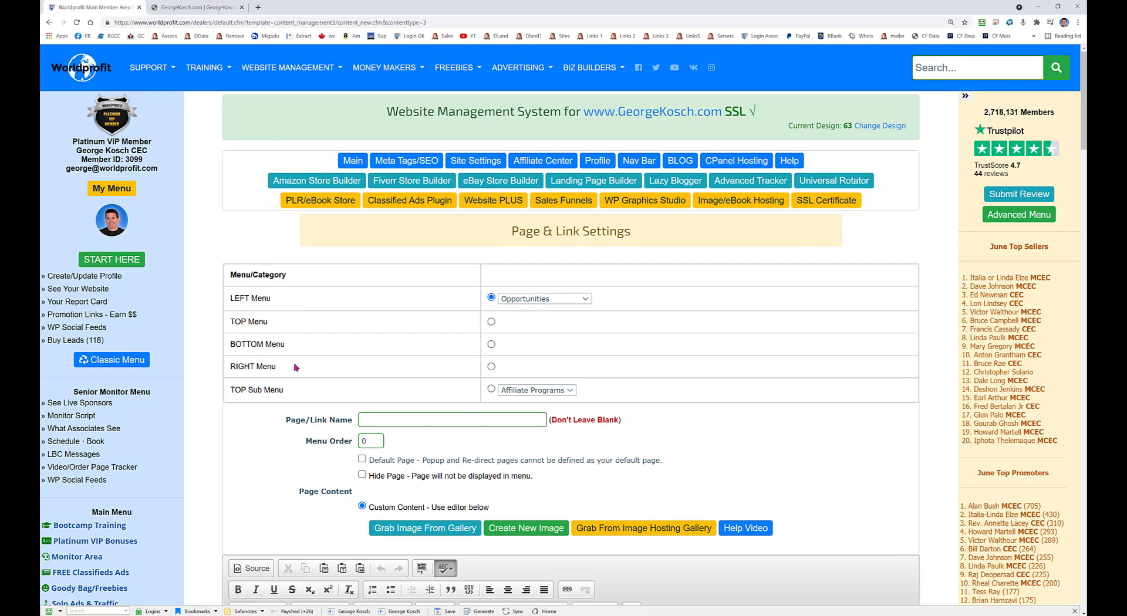
{"action": "left_click", "coordinate": [542, 300]}
{"action": "left_click", "coordinate": [648, 310]}
{"action": "scroll", "coordinate": [436, 368], "scroll_direction": "down", "scroll_amount": 1}
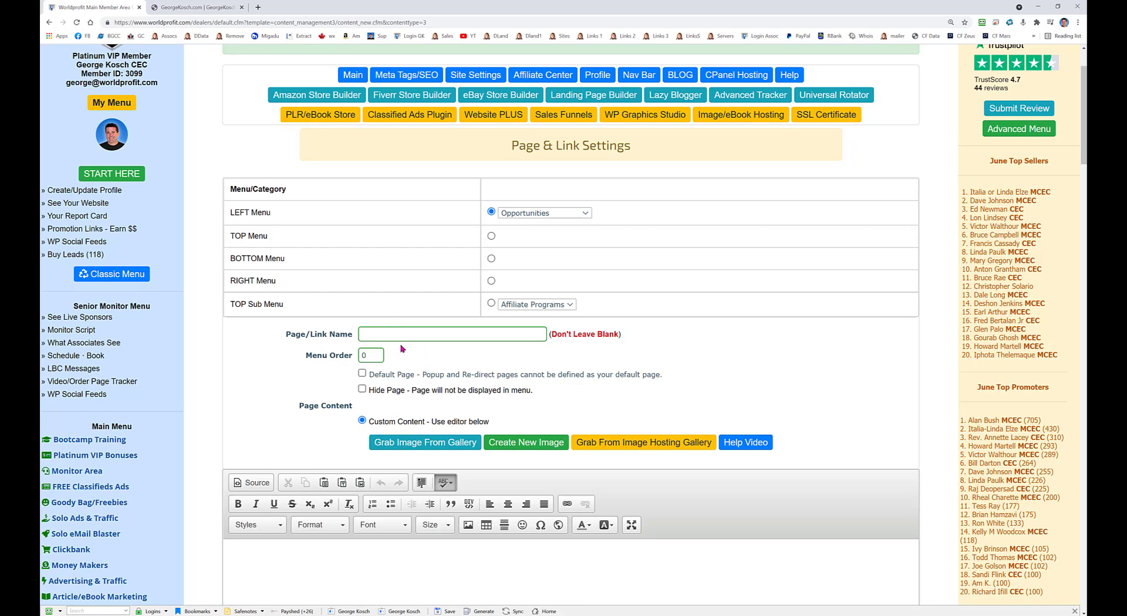
- Move from Page/Link Name to Menu Order and turn on Default Page
{"action": "left_click", "coordinate": [384, 335]}
{"action": "key", "text": "Tab"}
{"action": "left_click", "coordinate": [362, 373]}
{"action": "left_click", "coordinate": [362, 374]}
{"action": "left_click", "coordinate": [215, 8]}
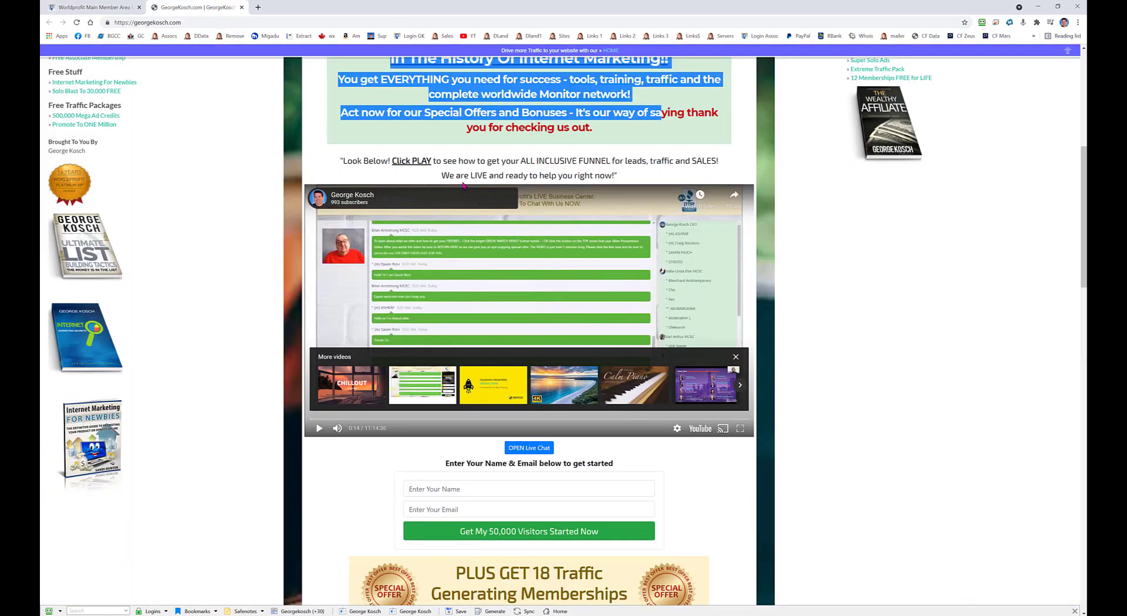
{"action": "left_click", "coordinate": [128, 9]}
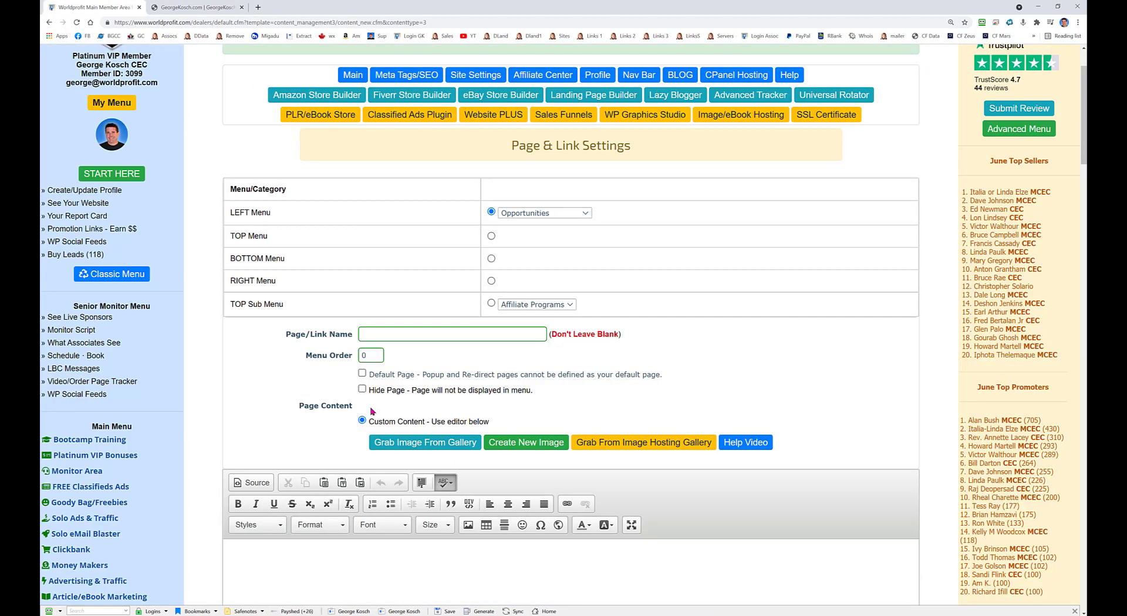
{"action": "left_click", "coordinate": [363, 373]}
- Compare the new page form with the live GeorgeKosch.com site
{"action": "scroll", "coordinate": [564, 478], "scroll_direction": "down", "scroll_amount": 3}
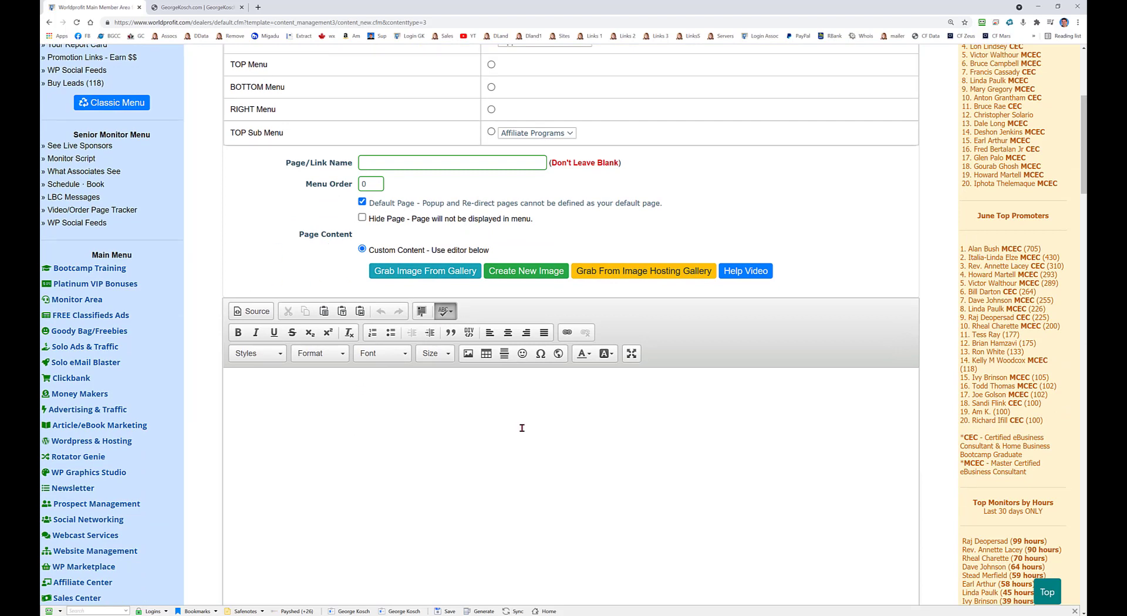
{"action": "left_click", "coordinate": [199, 7]}
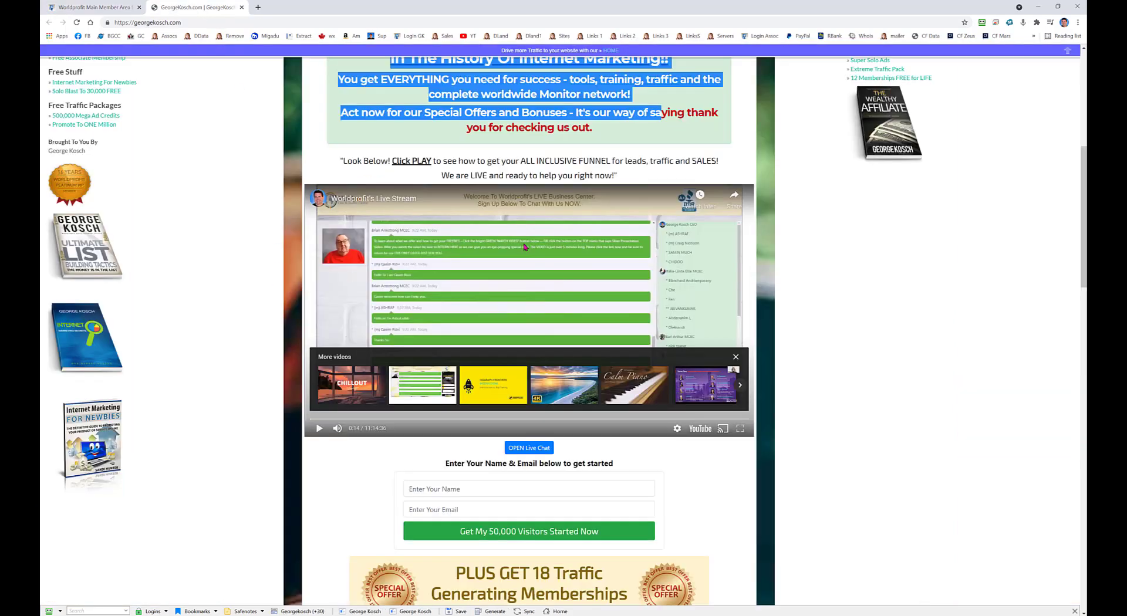
{"action": "left_click", "coordinate": [94, 7]}
{"action": "scroll", "coordinate": [193, 260], "scroll_direction": "up", "scroll_amount": 3}
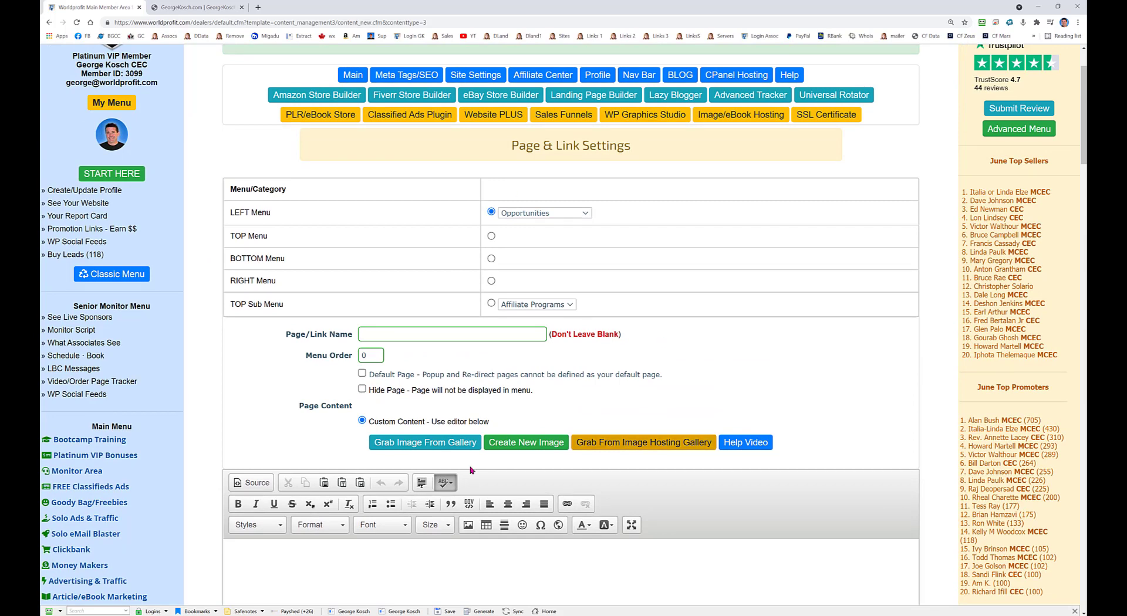
- Leave Default Page and Hide Page both unticked and review the empty content editor
{"action": "left_click", "coordinate": [362, 389]}
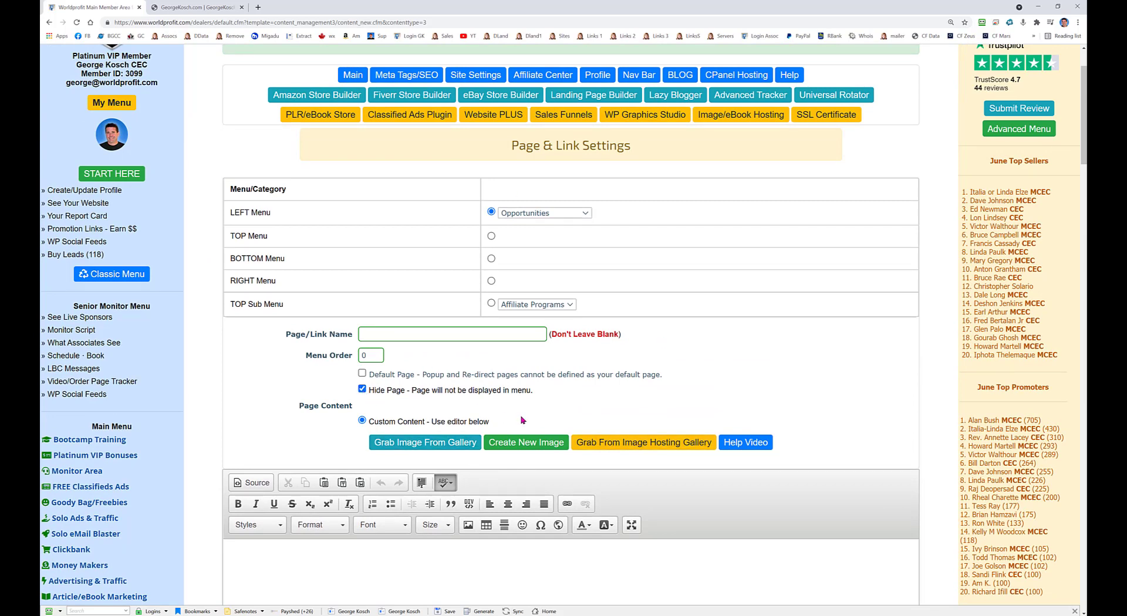
{"action": "scroll", "coordinate": [235, 410], "scroll_direction": "down", "scroll_amount": 2}
{"action": "scroll", "coordinate": [227, 425], "scroll_direction": "down", "scroll_amount": 4}
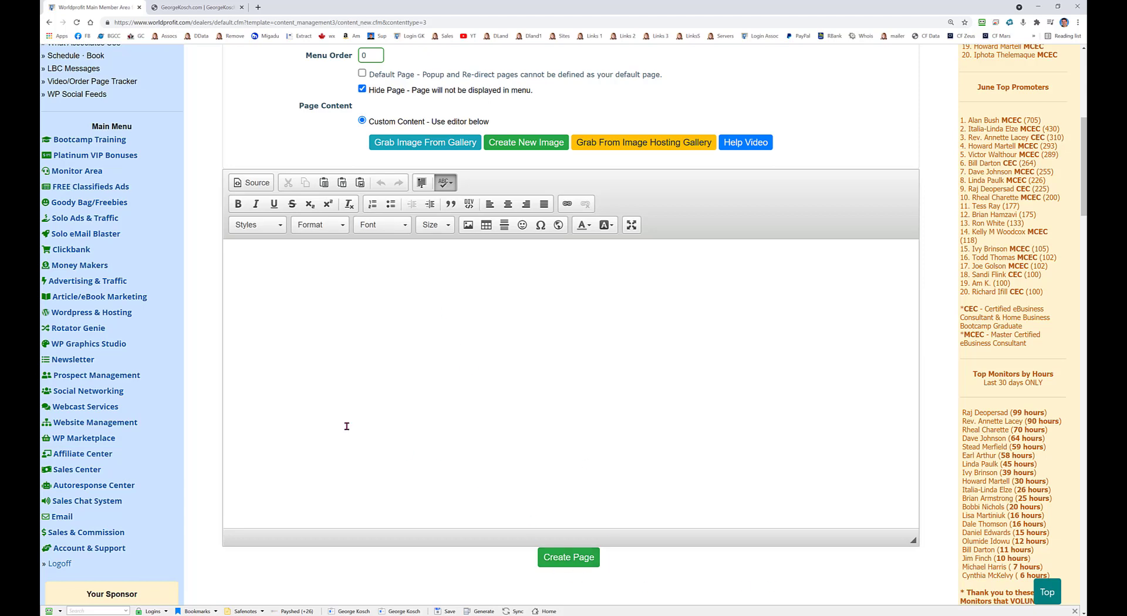
{"action": "scroll", "coordinate": [296, 399], "scroll_direction": "up", "scroll_amount": 3}
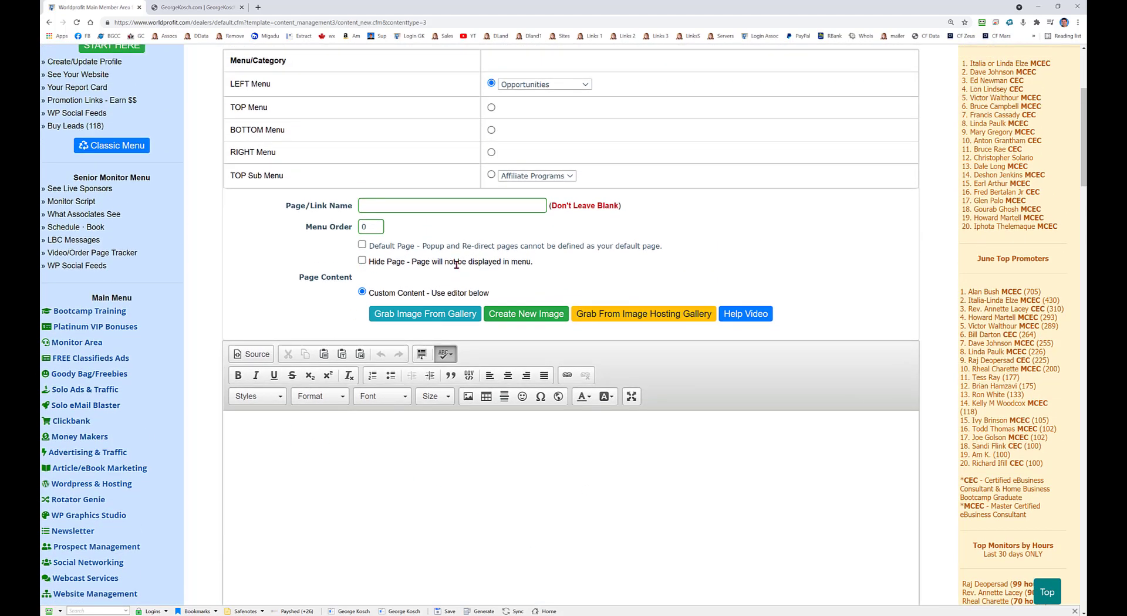
{"action": "scroll", "coordinate": [272, 293], "scroll_direction": "down", "scroll_amount": 1}
{"action": "scroll", "coordinate": [271, 293], "scroll_direction": "down", "scroll_amount": 2}
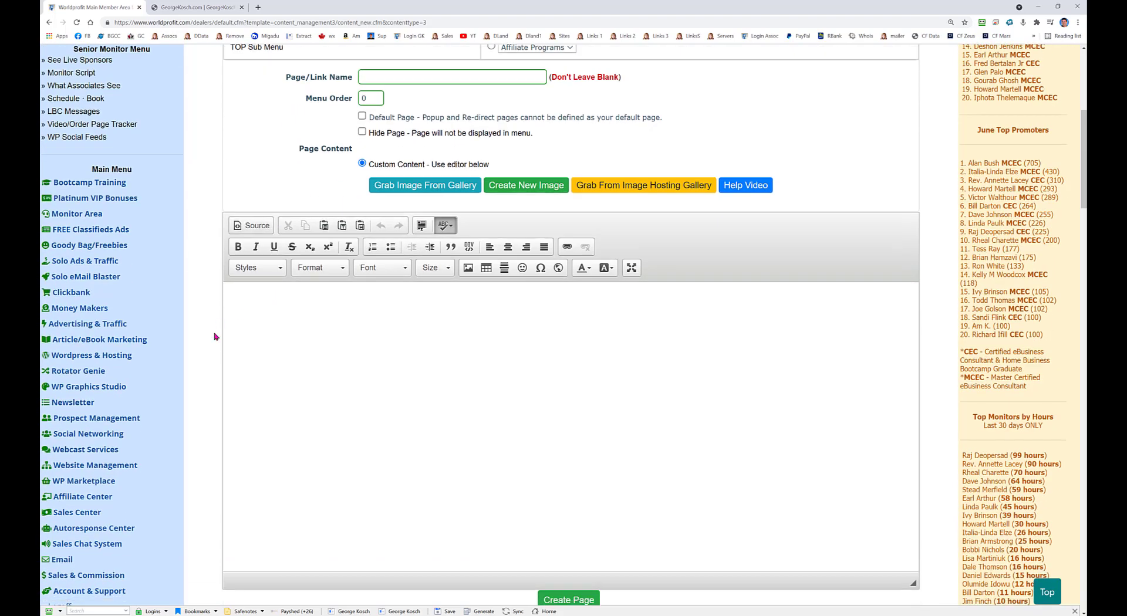
{"action": "scroll", "coordinate": [217, 334], "scroll_direction": "down", "scroll_amount": 2}
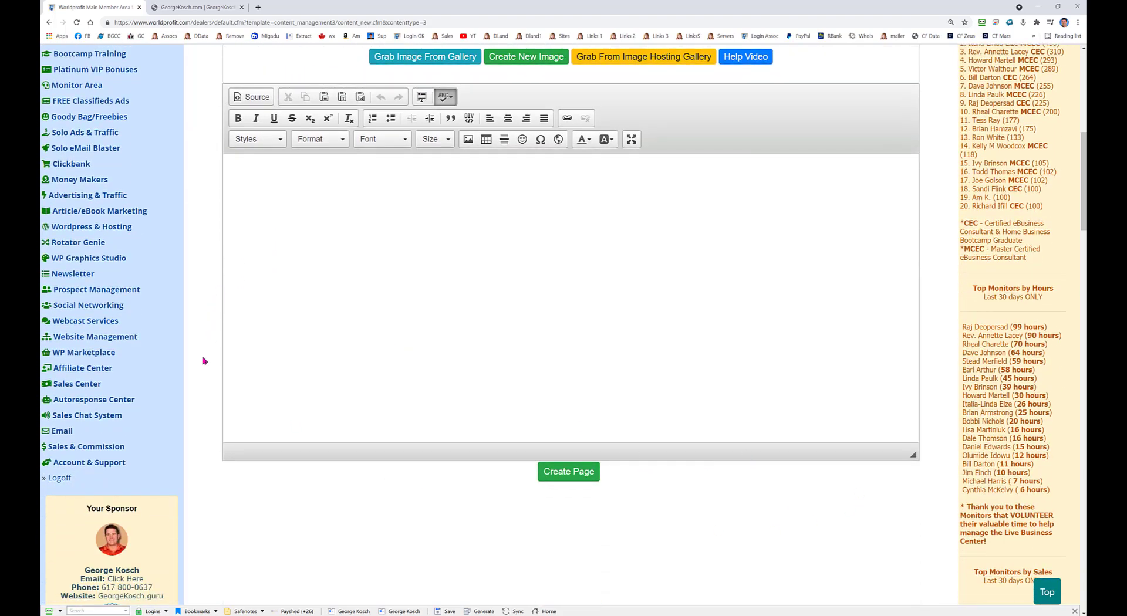
{"action": "scroll", "coordinate": [190, 369], "scroll_direction": "up", "scroll_amount": 4}
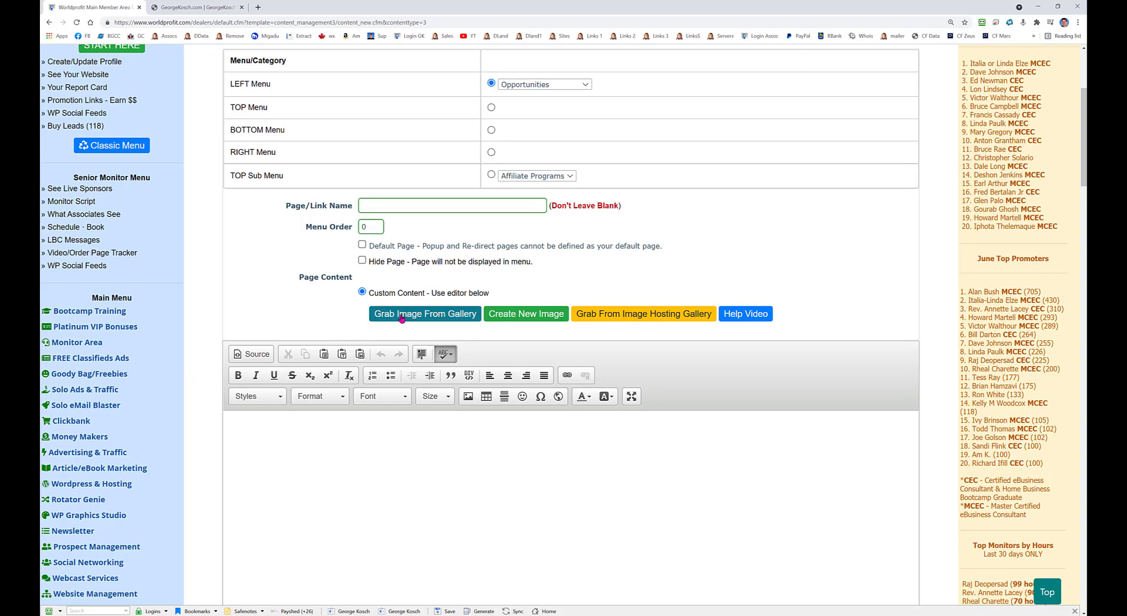
- Browse Grab Image From Gallery and copy the bitcoin thumbnail
{"action": "left_click", "coordinate": [380, 317]}
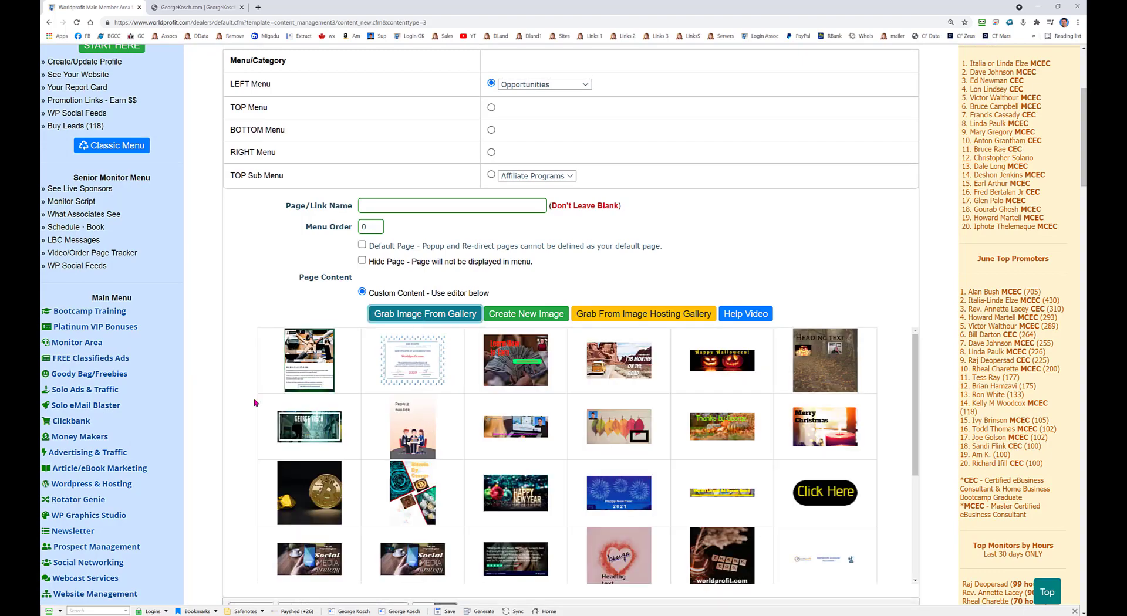
{"action": "scroll", "coordinate": [254, 403], "scroll_direction": "down", "scroll_amount": 3}
{"action": "scroll", "coordinate": [210, 422], "scroll_direction": "down", "scroll_amount": 3}
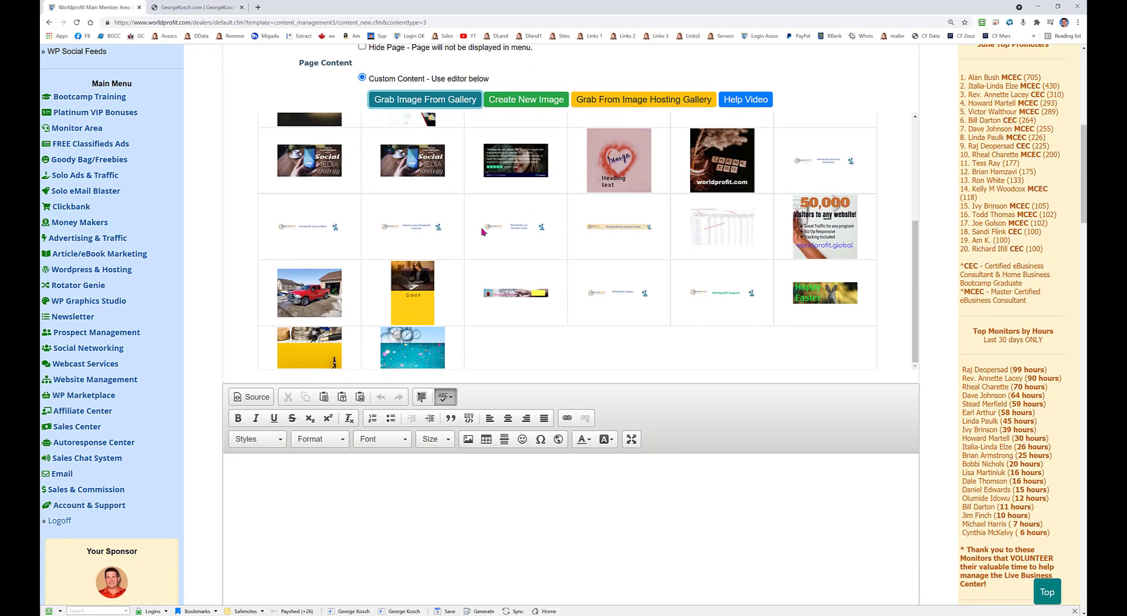
{"action": "scroll", "coordinate": [515, 159], "scroll_direction": "up", "scroll_amount": 3}
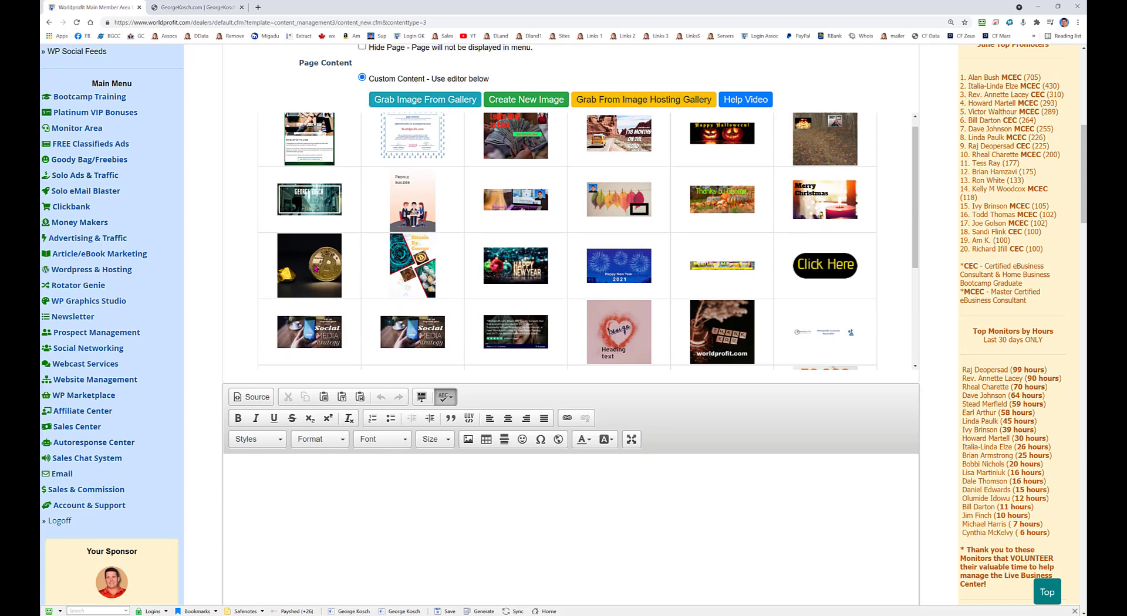
{"action": "right_click", "coordinate": [315, 267]}
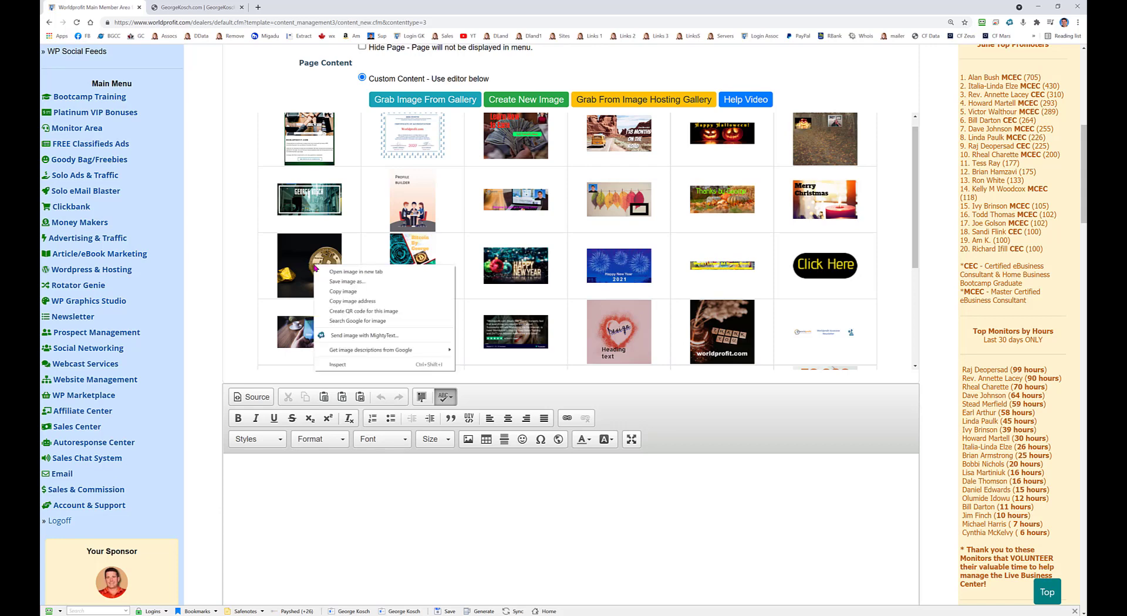
{"action": "left_click", "coordinate": [343, 292]}
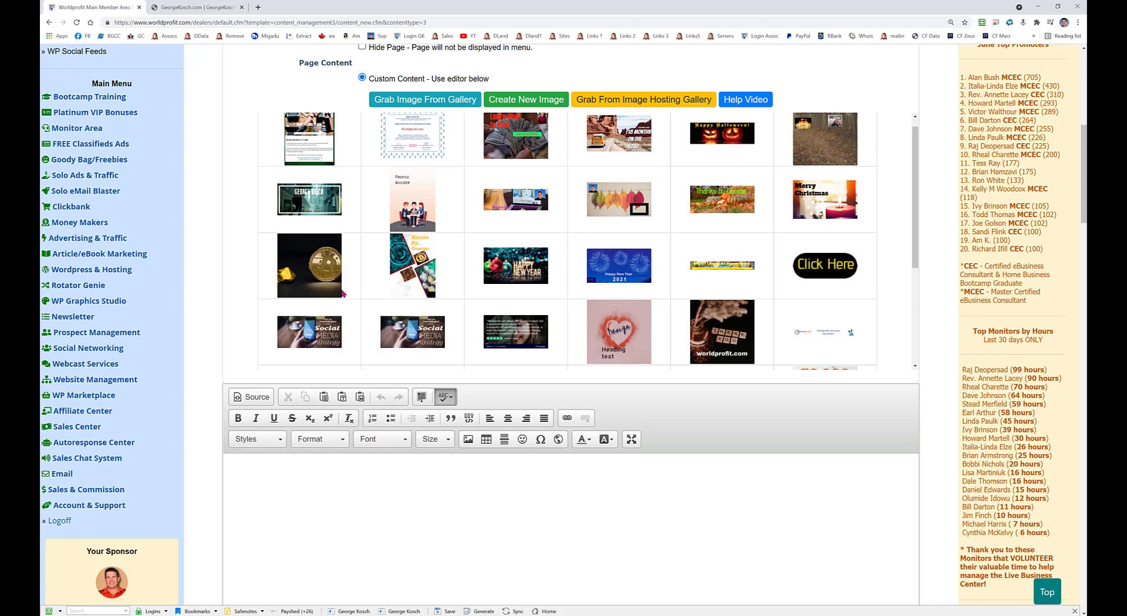
- Insert the bitcoin-and-gold gallery image into the page content
{"action": "left_click", "coordinate": [262, 477]}
{"action": "right_click", "coordinate": [239, 473]}
{"action": "left_click", "coordinate": [269, 483]}
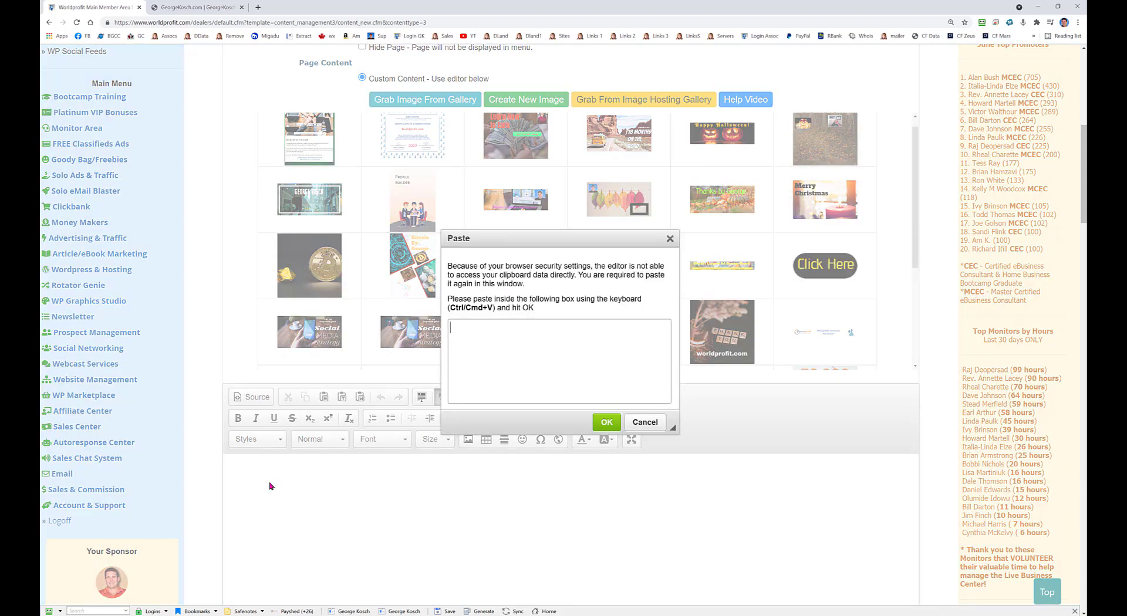
{"action": "left_click", "coordinate": [640, 422]}
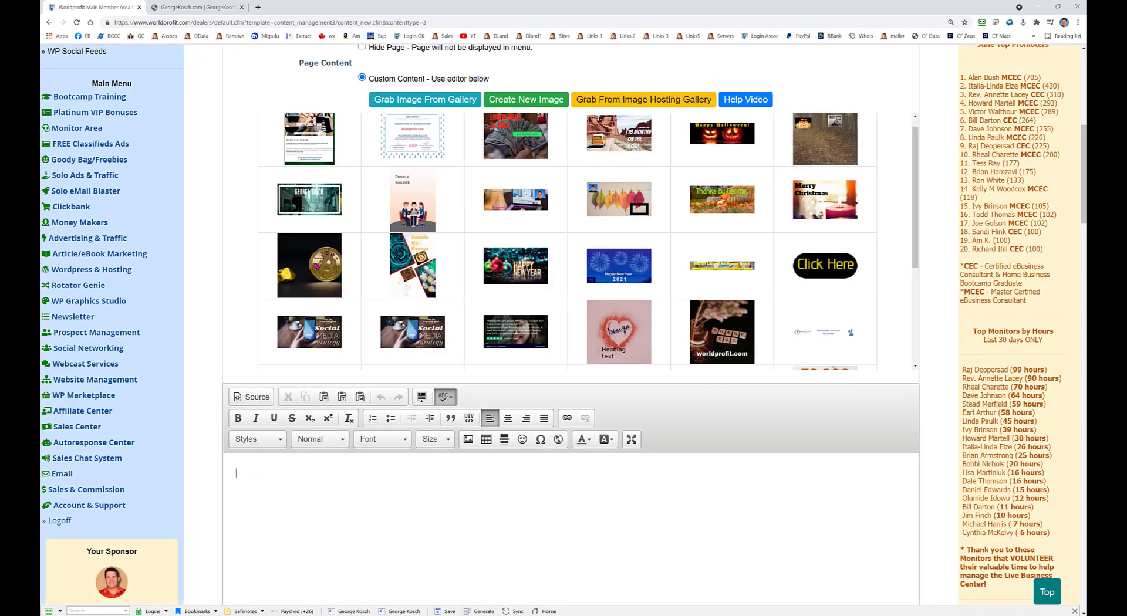
{"action": "left_click_drag", "start_coordinate": [315, 260], "coordinate": [273, 484]}
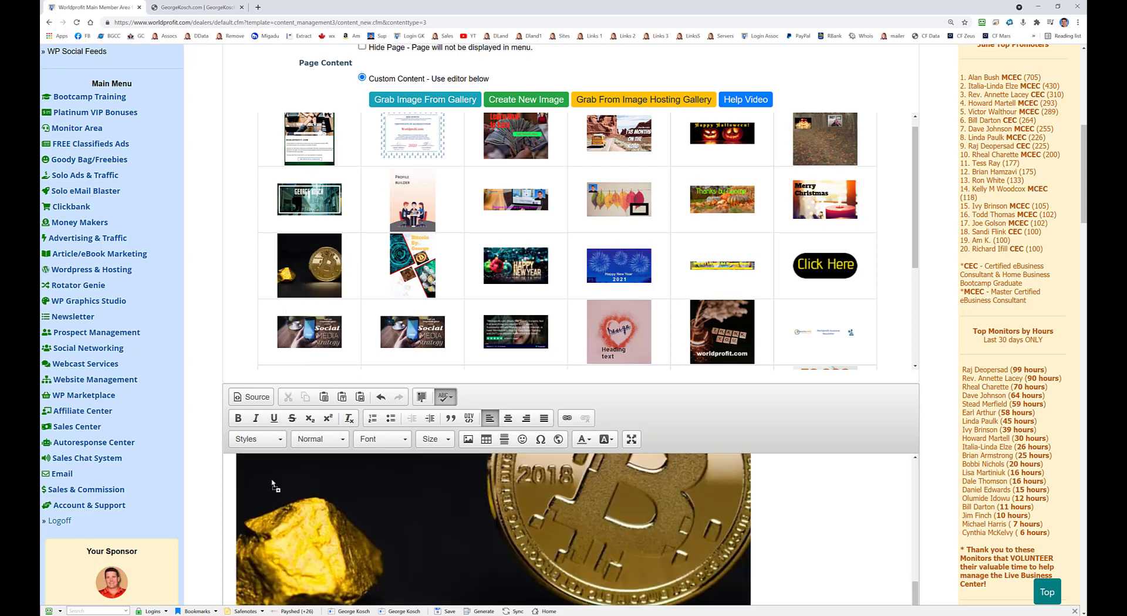
- Select the inserted bitcoin image and open its Image Properties
{"action": "key", "text": "ctrl+a"}
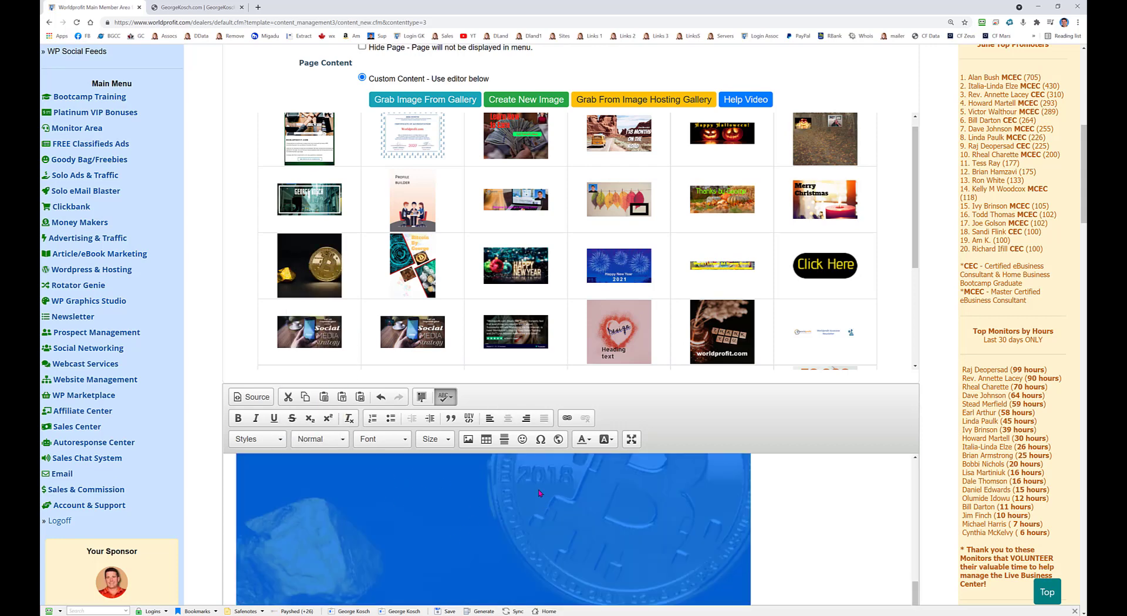
{"action": "scroll", "coordinate": [763, 475], "scroll_direction": "down", "scroll_amount": 1}
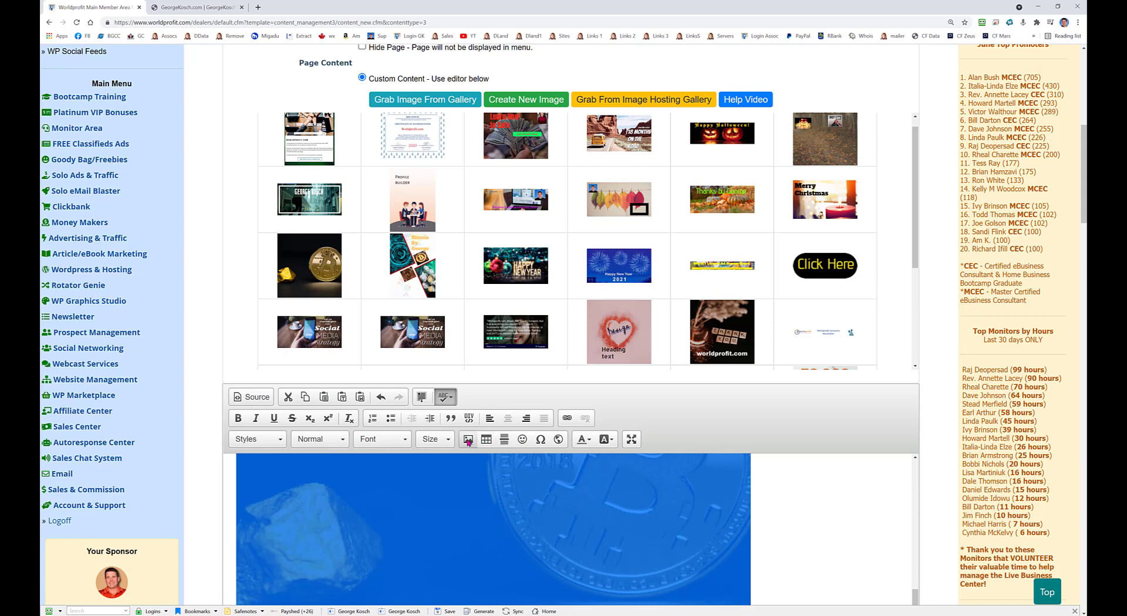
{"action": "right_click", "coordinate": [338, 497]}
{"action": "left_click", "coordinate": [366, 551]}
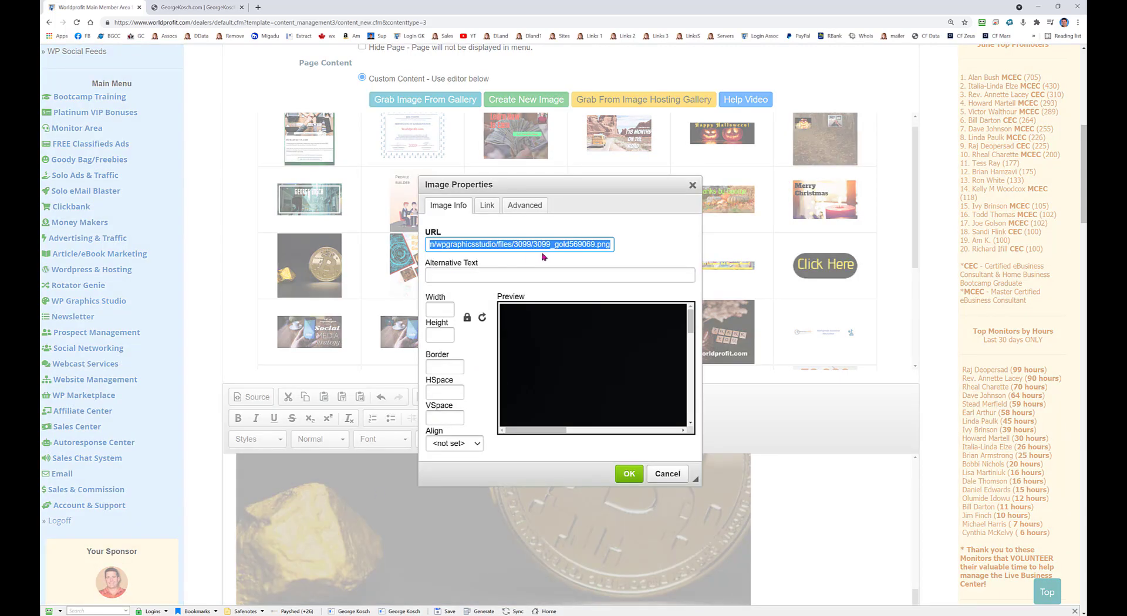
- Look through the image's Link and Advanced tabs, then return to Image Info
{"action": "left_click", "coordinate": [487, 205]}
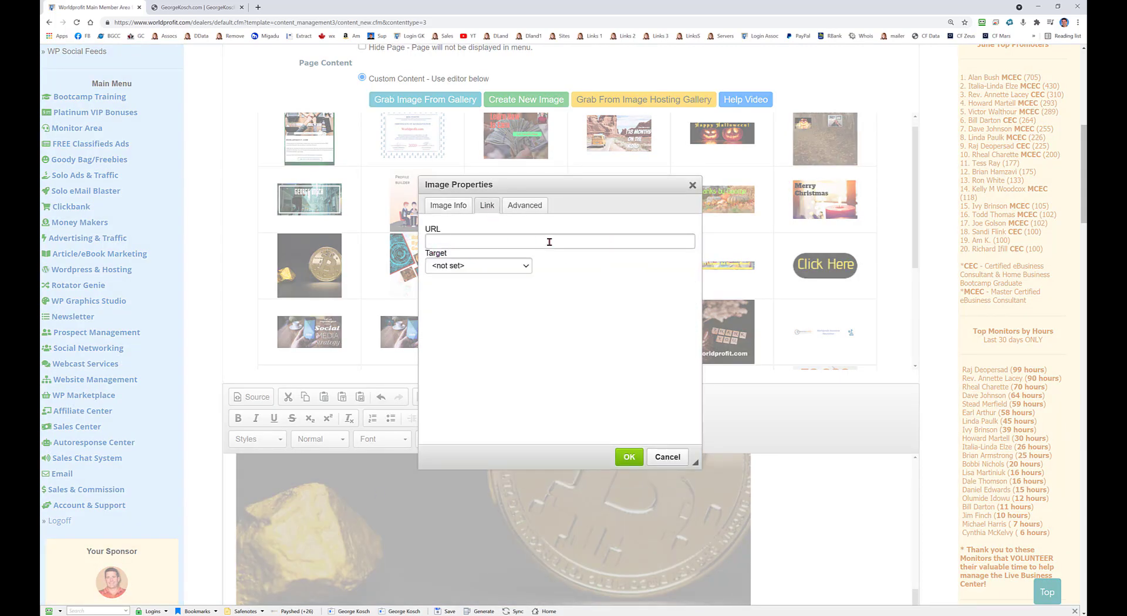
{"action": "left_click", "coordinate": [516, 206]}
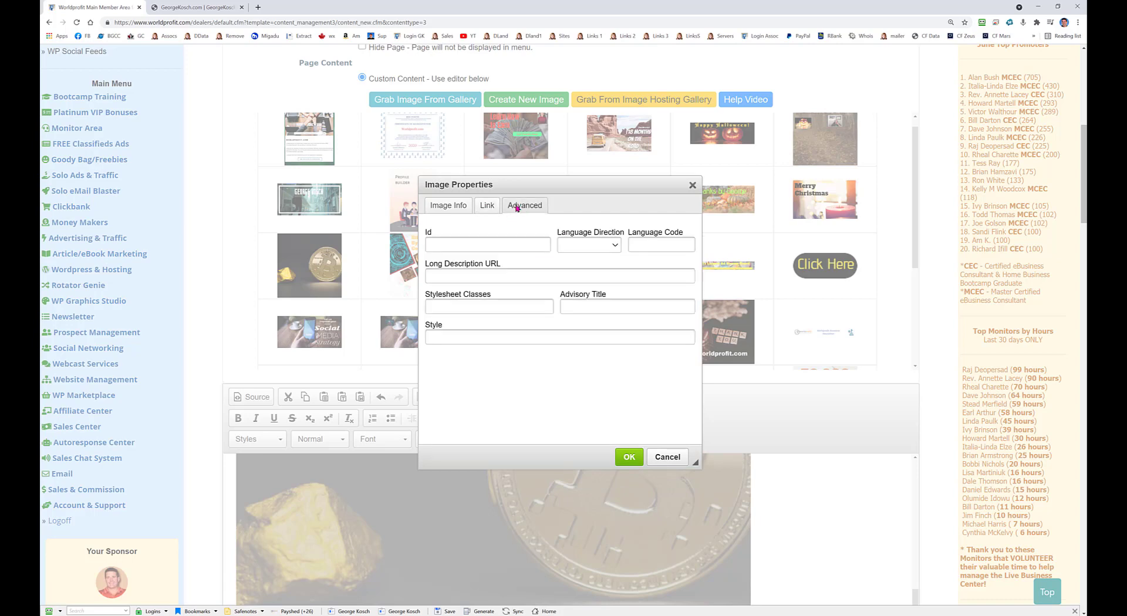
{"action": "left_click", "coordinate": [487, 205]}
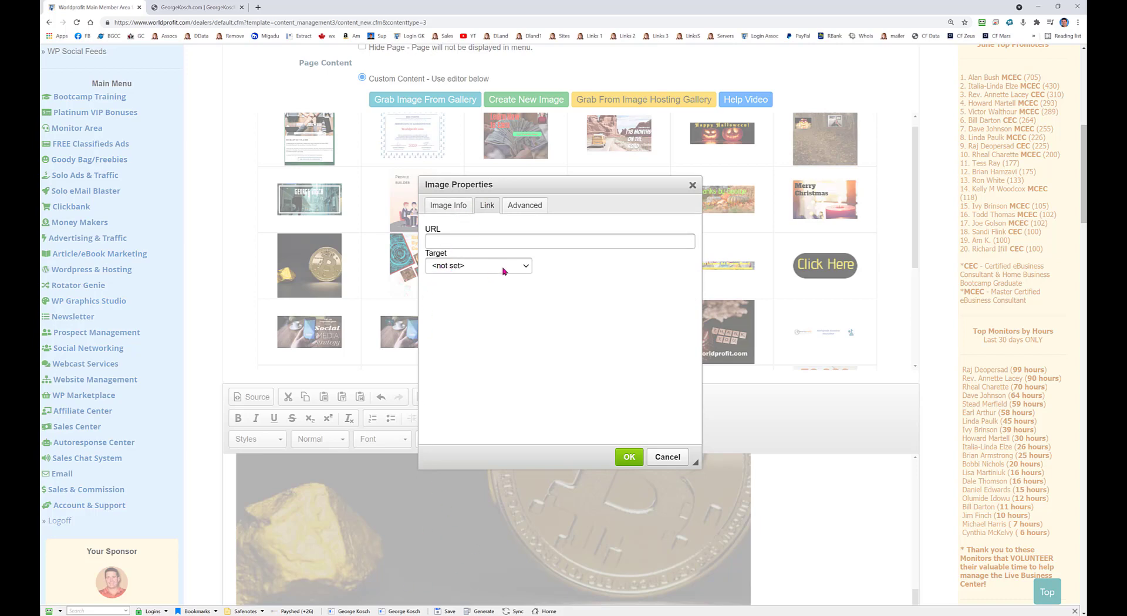
{"action": "left_click", "coordinate": [449, 206]}
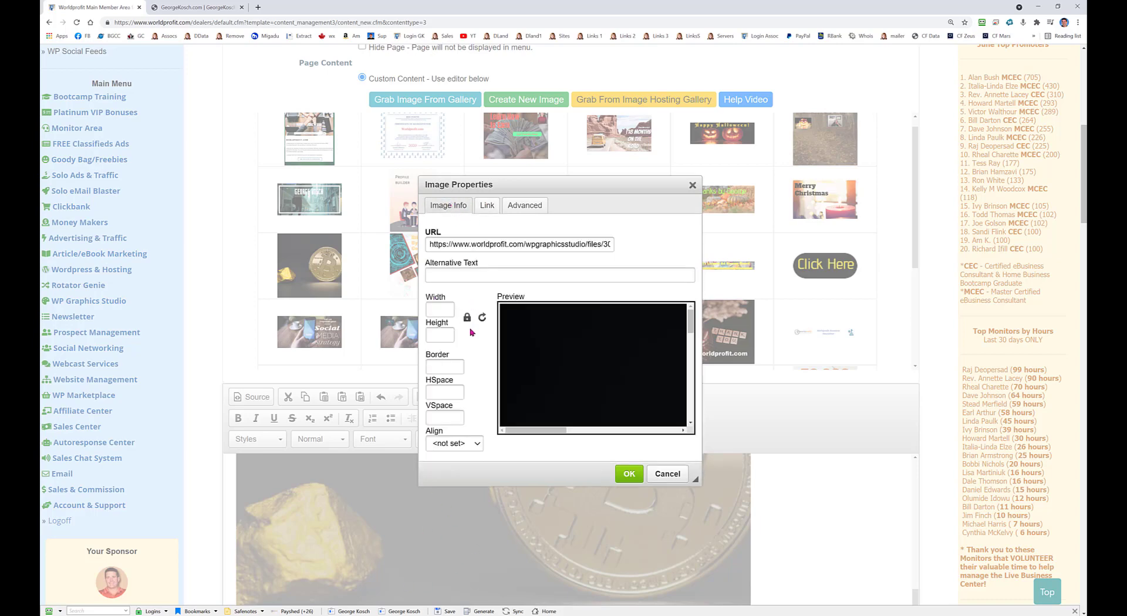
- Enter width 200 with proportions locked, then cancel and discard the changes
{"action": "left_click", "coordinate": [444, 307]}
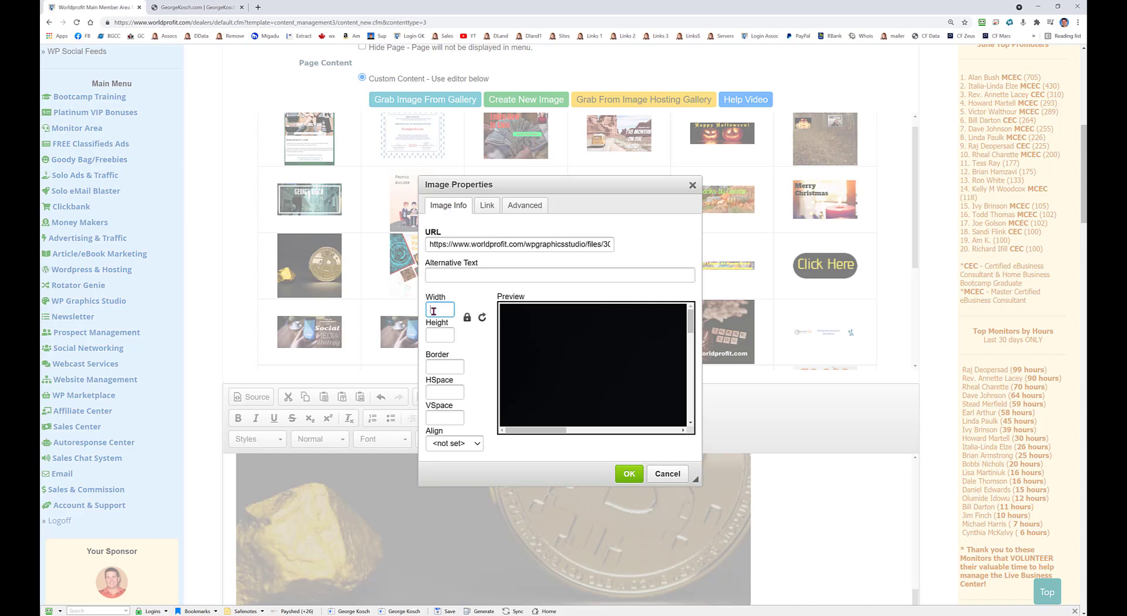
{"action": "type", "text": "200"}
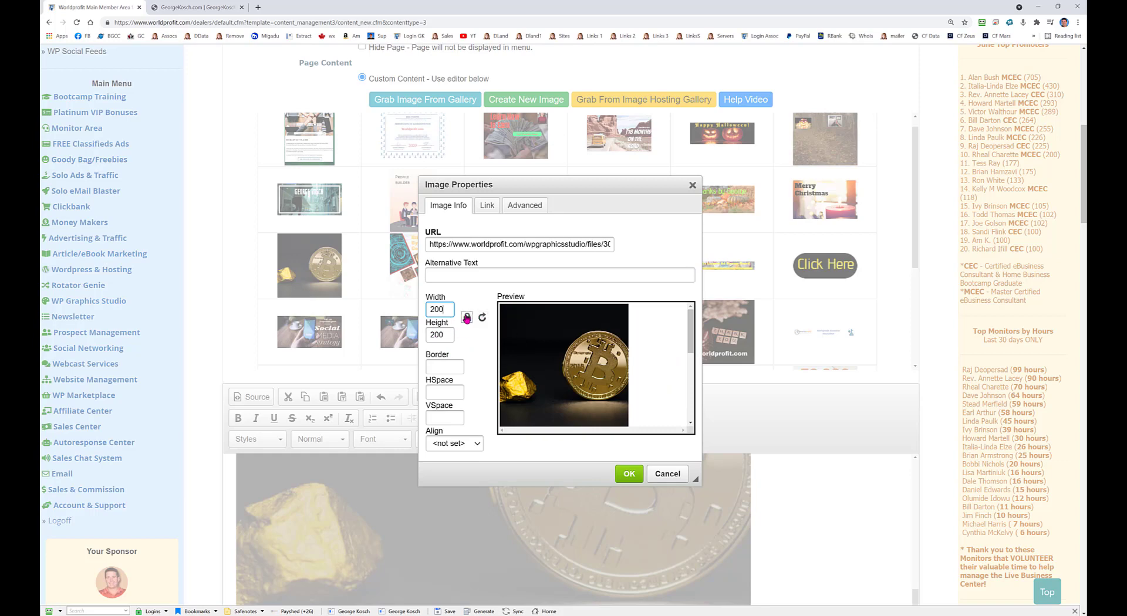
{"action": "left_click", "coordinate": [467, 319]}
{"action": "left_click", "coordinate": [453, 368]}
{"action": "left_click", "coordinate": [668, 474]}
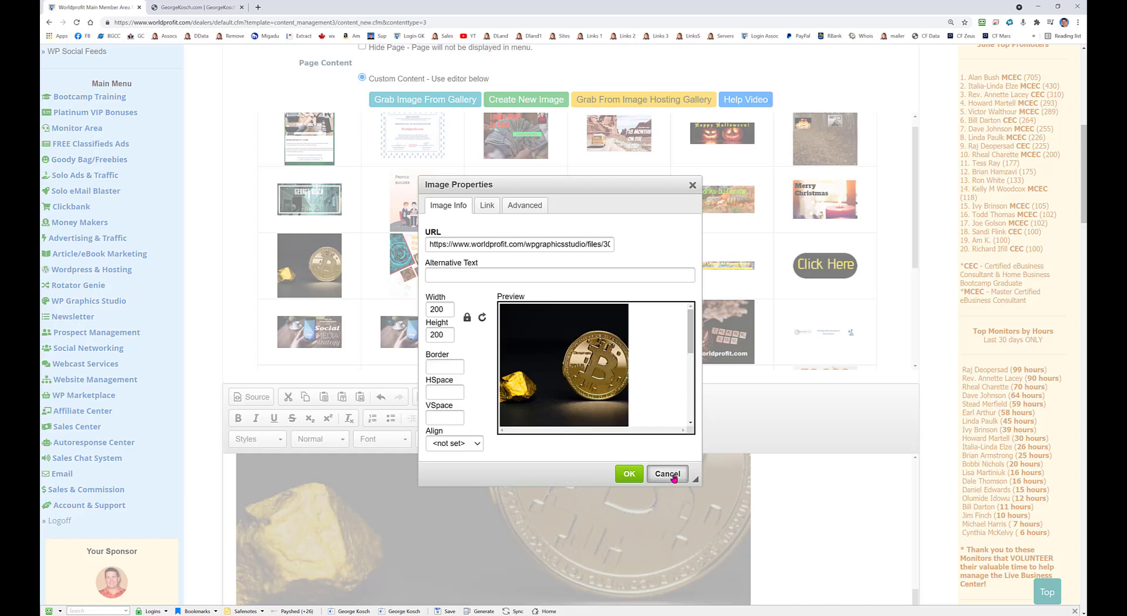
{"action": "left_click", "coordinate": [606, 80]}
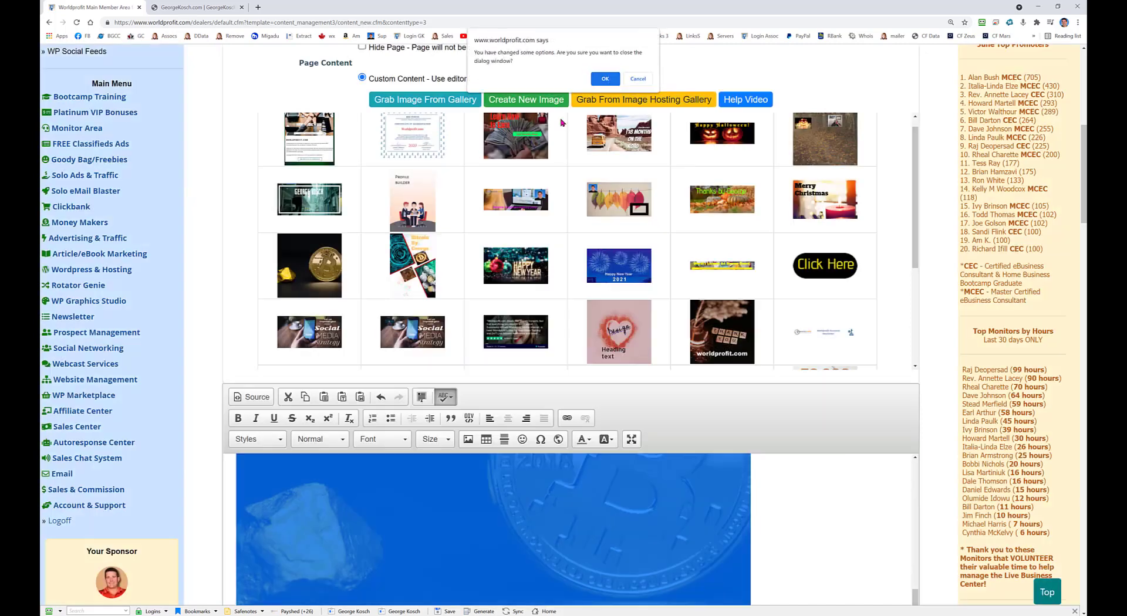
{"action": "scroll", "coordinate": [196, 350], "scroll_direction": "up", "scroll_amount": 4}
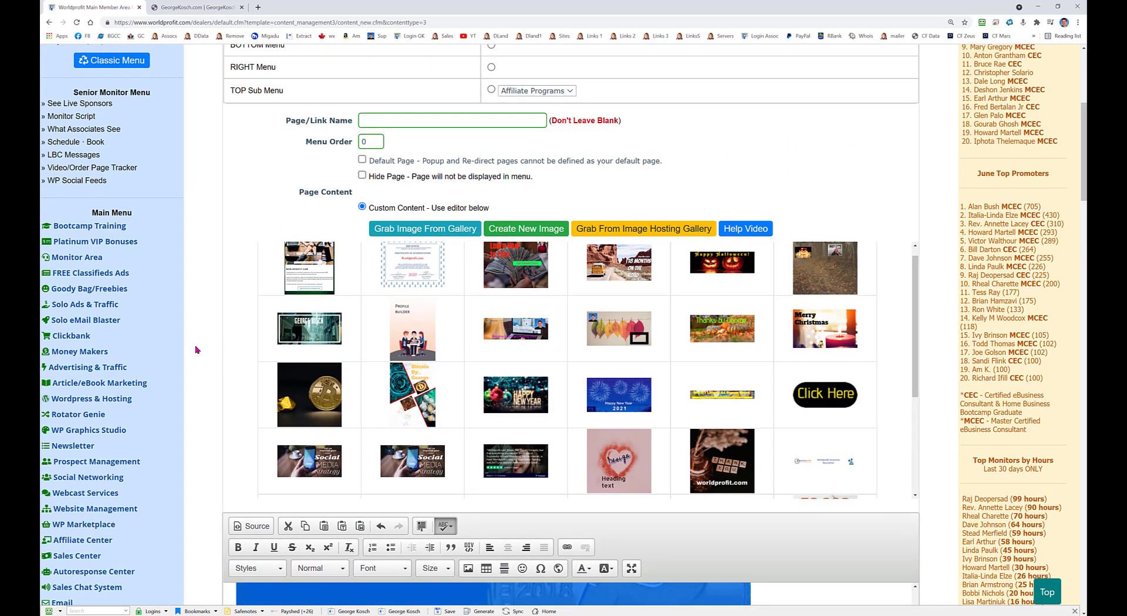
- From Main, open New Page OR Link and highlight the Template Page and Full Width Page descriptions
{"action": "scroll", "coordinate": [376, 288], "scroll_direction": "up", "scroll_amount": 2}
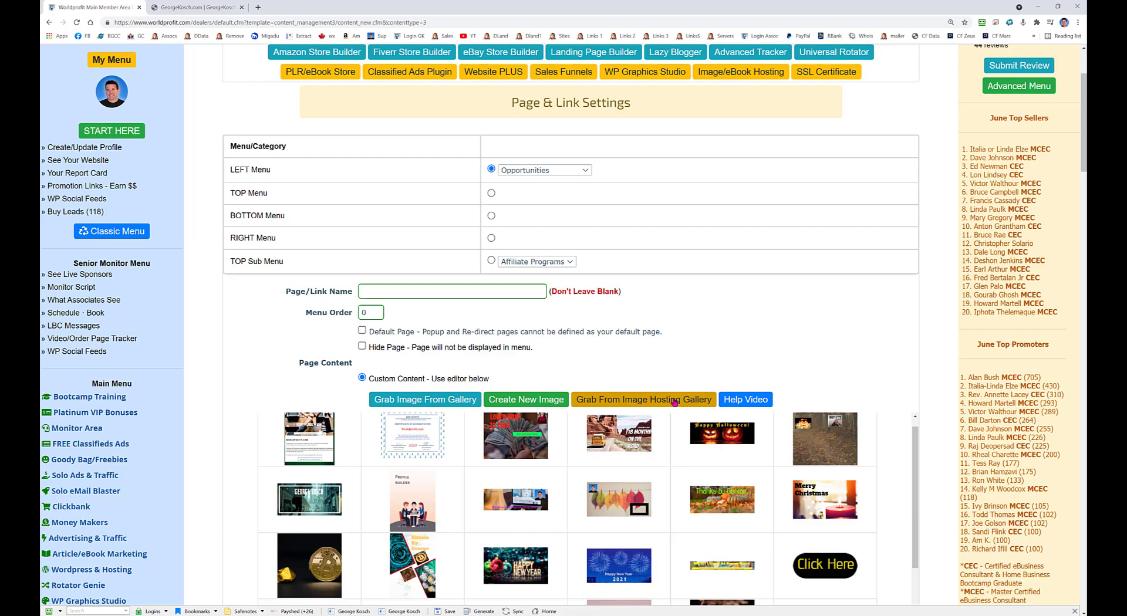
{"action": "scroll", "coordinate": [692, 235], "scroll_direction": "up", "scroll_amount": 3}
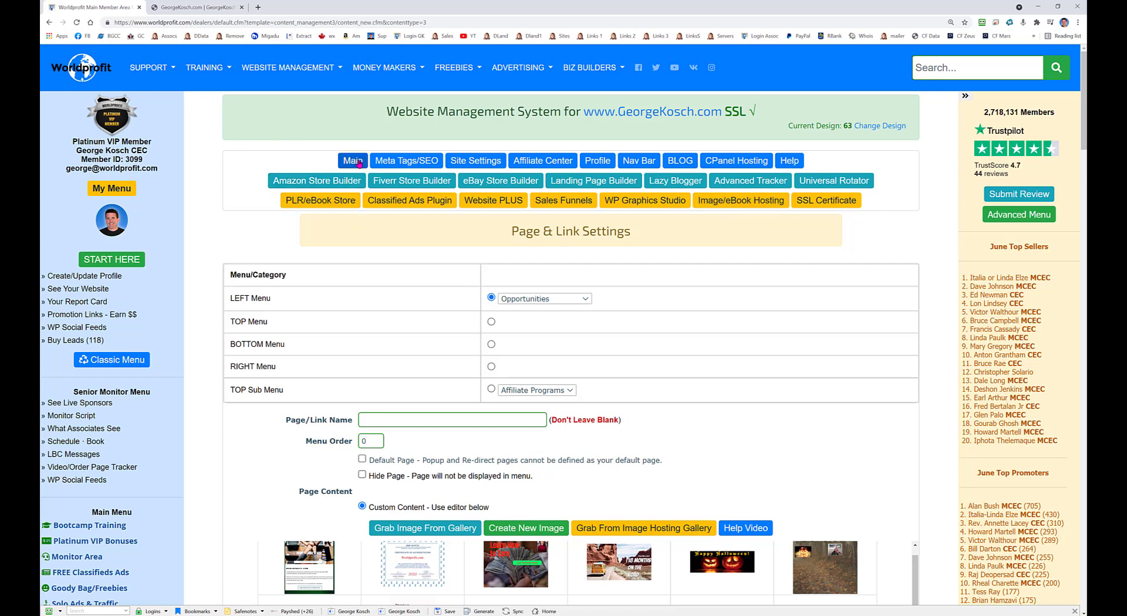
{"action": "left_click", "coordinate": [354, 162]}
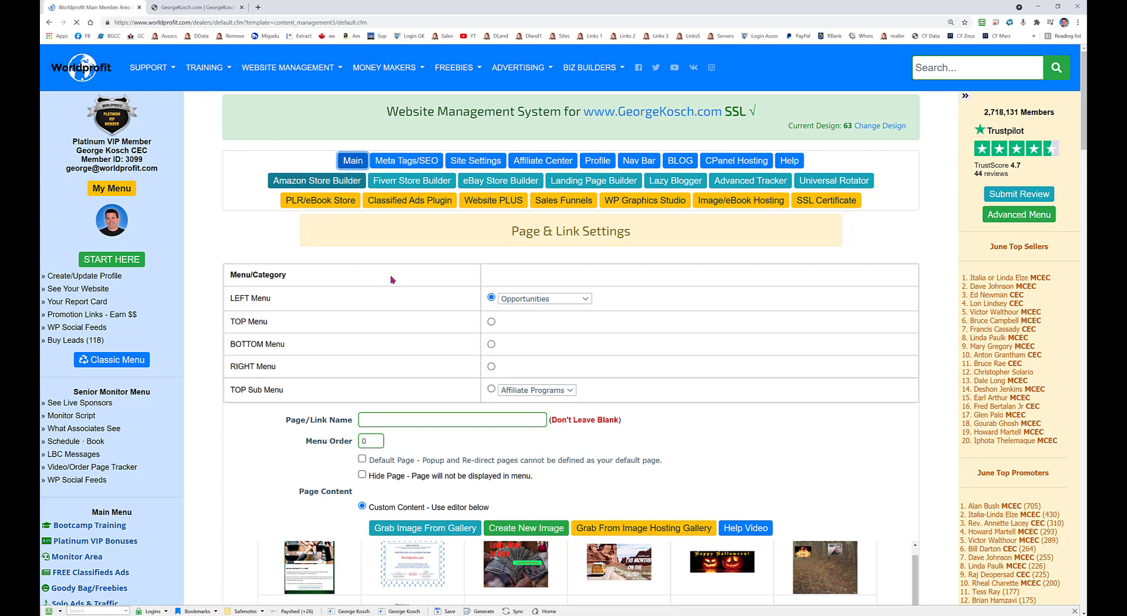
{"action": "left_click", "coordinate": [776, 233]}
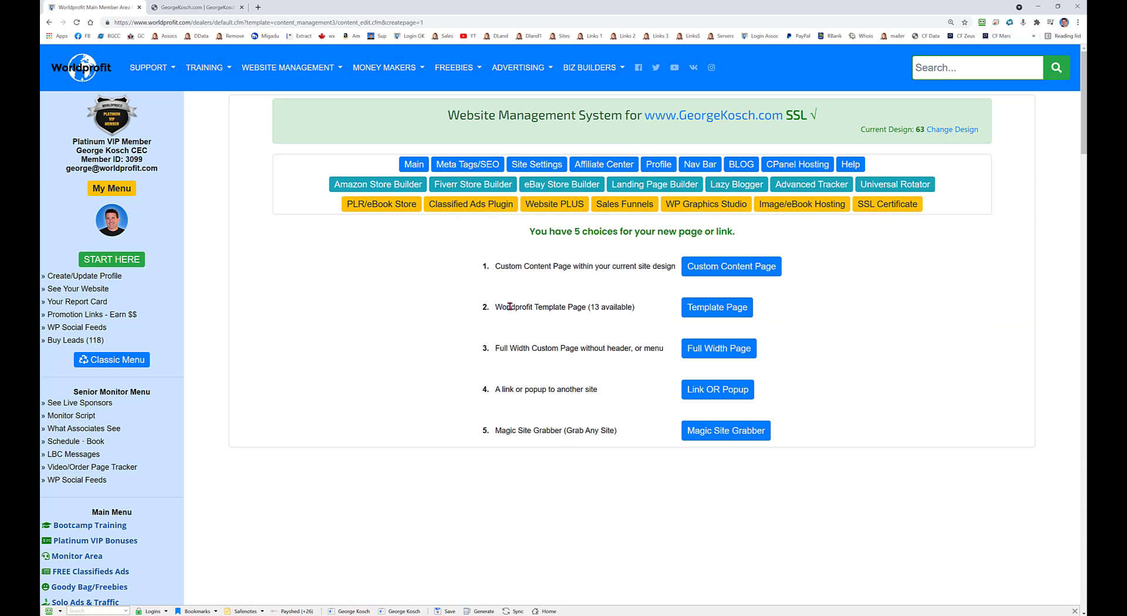
{"action": "left_click_drag", "start_coordinate": [510, 306], "coordinate": [640, 308]}
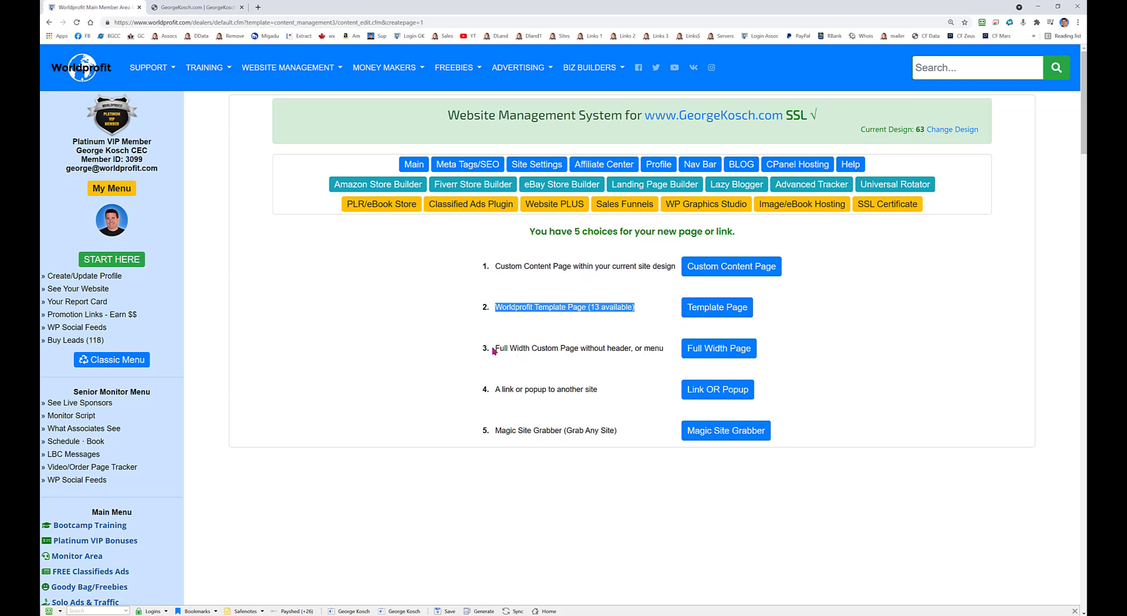
{"action": "left_click_drag", "start_coordinate": [493, 350], "coordinate": [647, 345]}
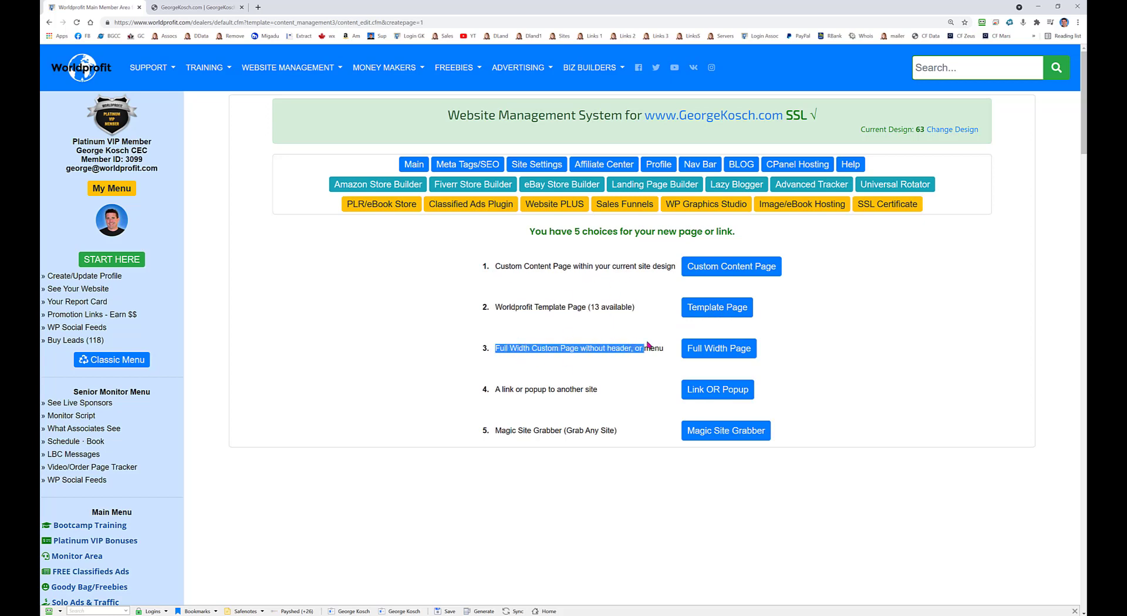
- Start a new Full Width Page and glance at the live GeorgeKosch.com site tab
{"action": "left_click", "coordinate": [712, 351]}
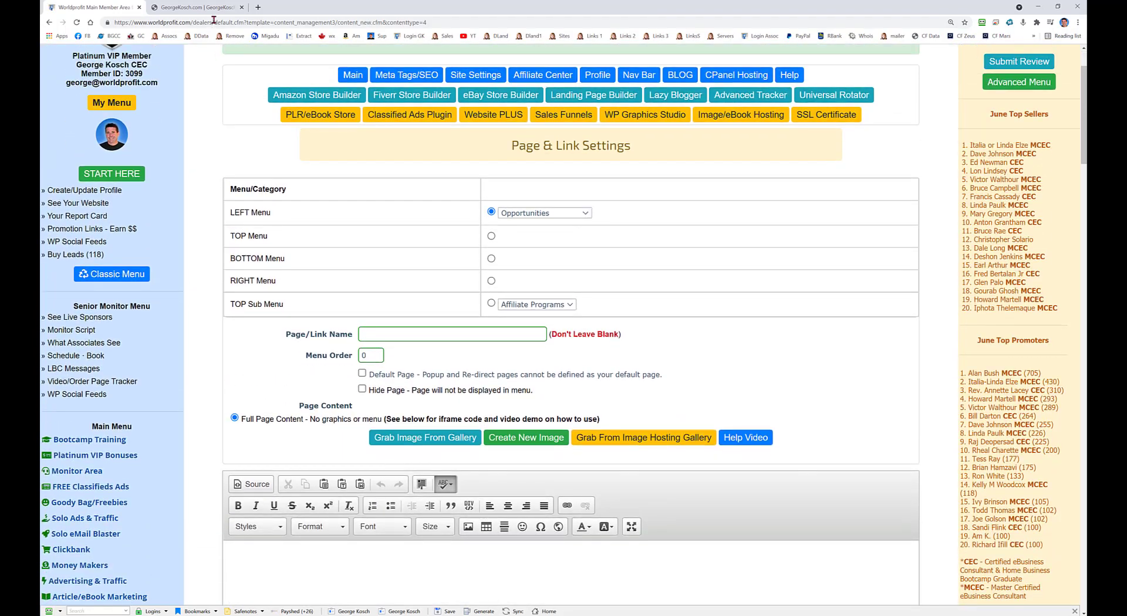
{"action": "left_click", "coordinate": [210, 8]}
{"action": "scroll", "coordinate": [239, 158], "scroll_direction": "up", "scroll_amount": 3}
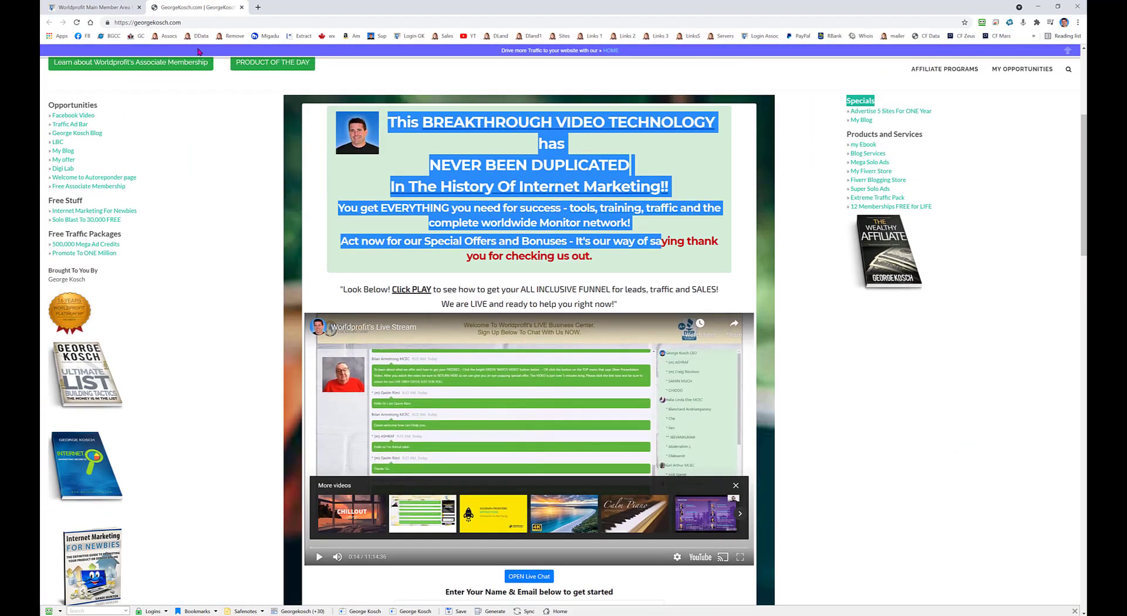
{"action": "scroll", "coordinate": [623, 424], "scroll_direction": "up", "scroll_amount": 4}
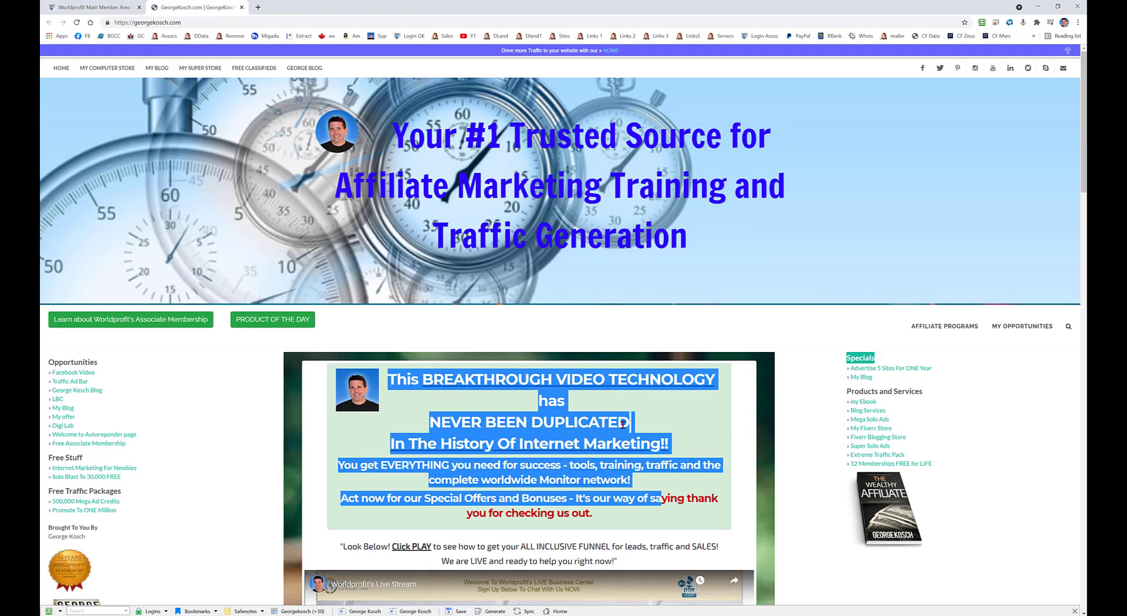
- Return to the website manager and place the cursor in the empty content editor
{"action": "left_click", "coordinate": [106, 8]}
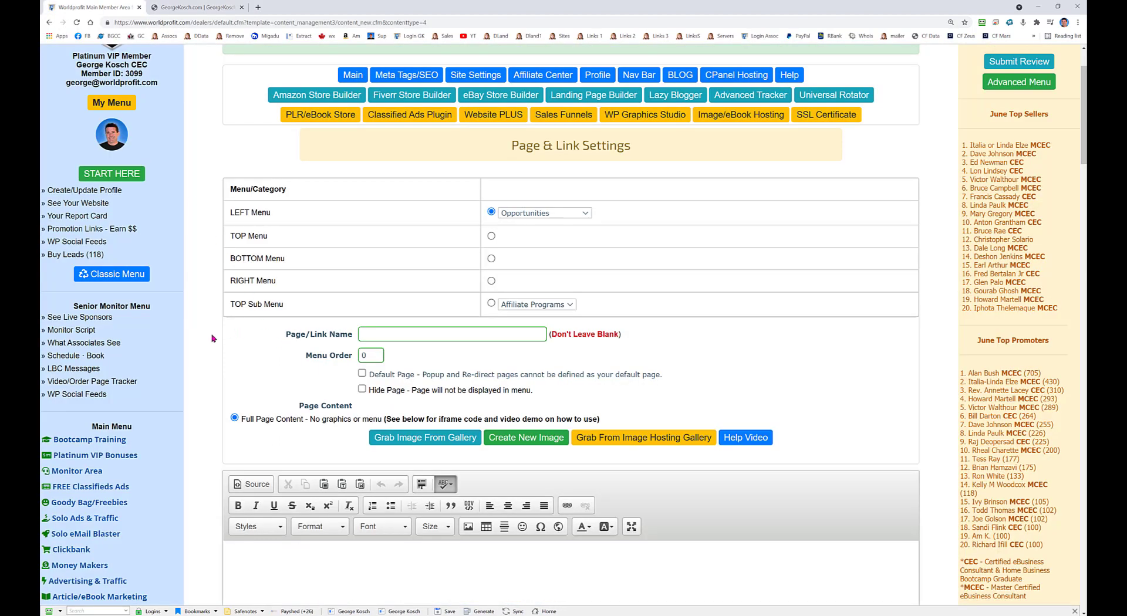
{"action": "scroll", "coordinate": [196, 330], "scroll_direction": "down", "scroll_amount": 2}
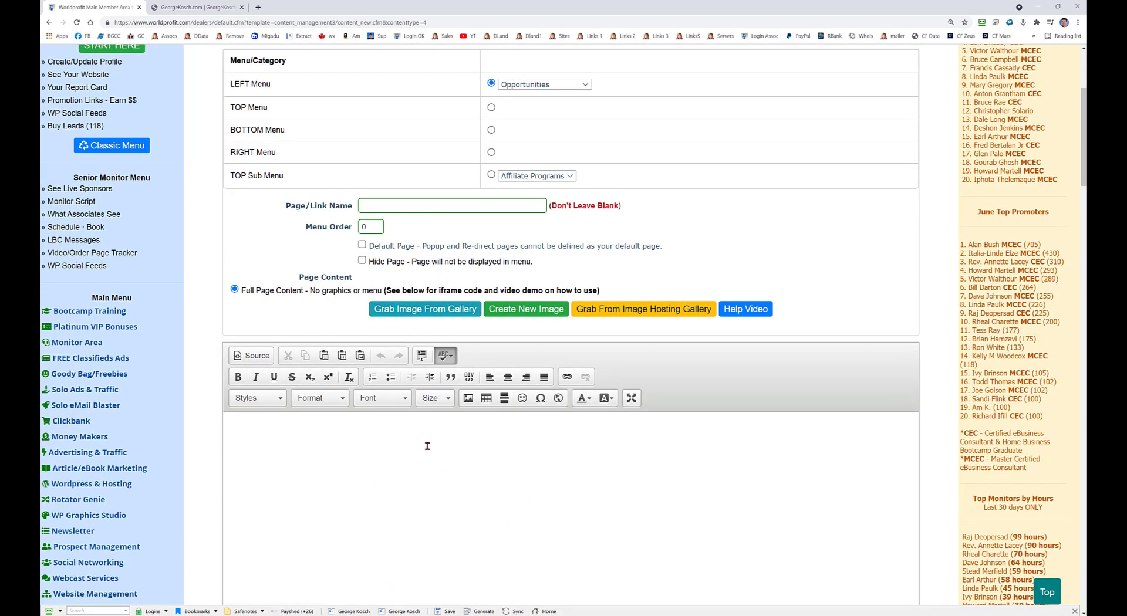
{"action": "scroll", "coordinate": [270, 378], "scroll_direction": "down", "scroll_amount": 2}
{"action": "left_click", "coordinate": [281, 324]}
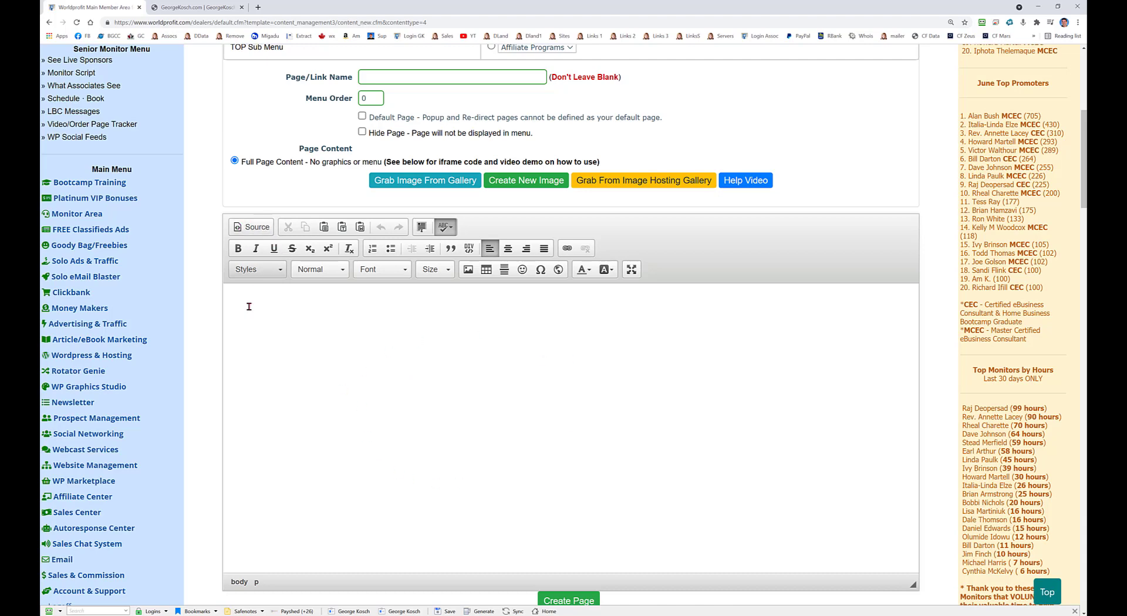
{"action": "left_click", "coordinate": [426, 186]}
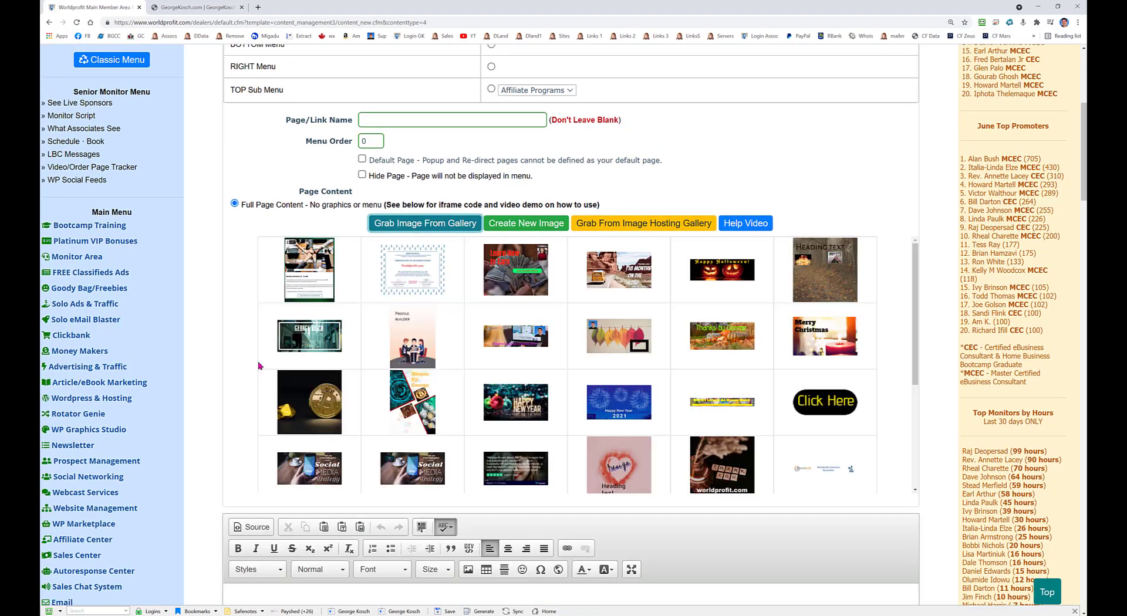
{"action": "scroll", "coordinate": [259, 365], "scroll_direction": "down", "scroll_amount": 3}
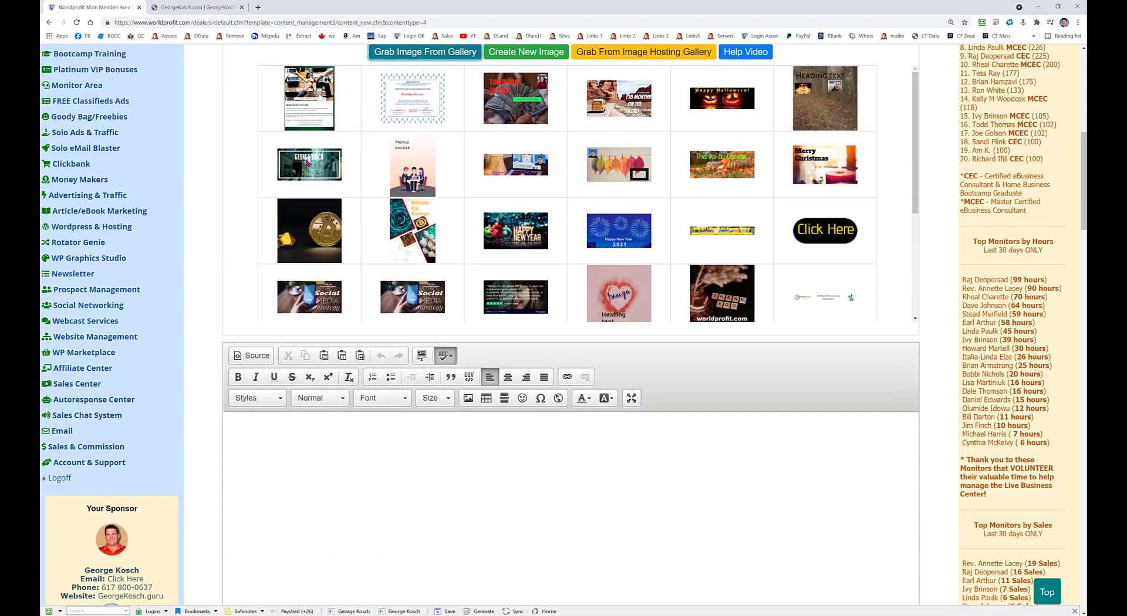
{"action": "left_click_drag", "start_coordinate": [307, 163], "coordinate": [259, 433]}
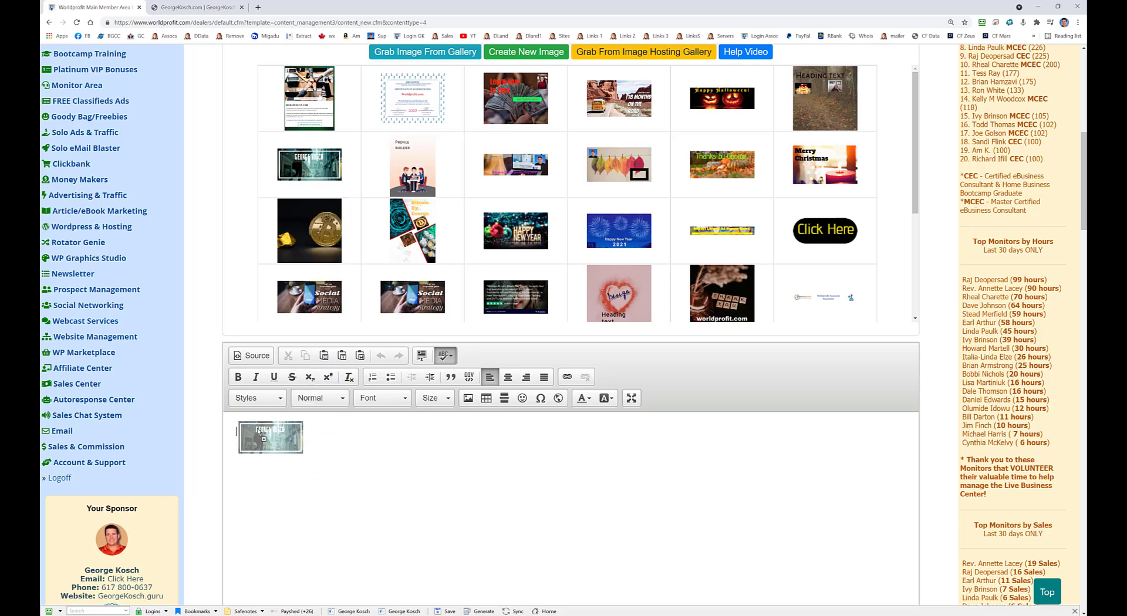
{"action": "key", "text": "ctrl+a"}
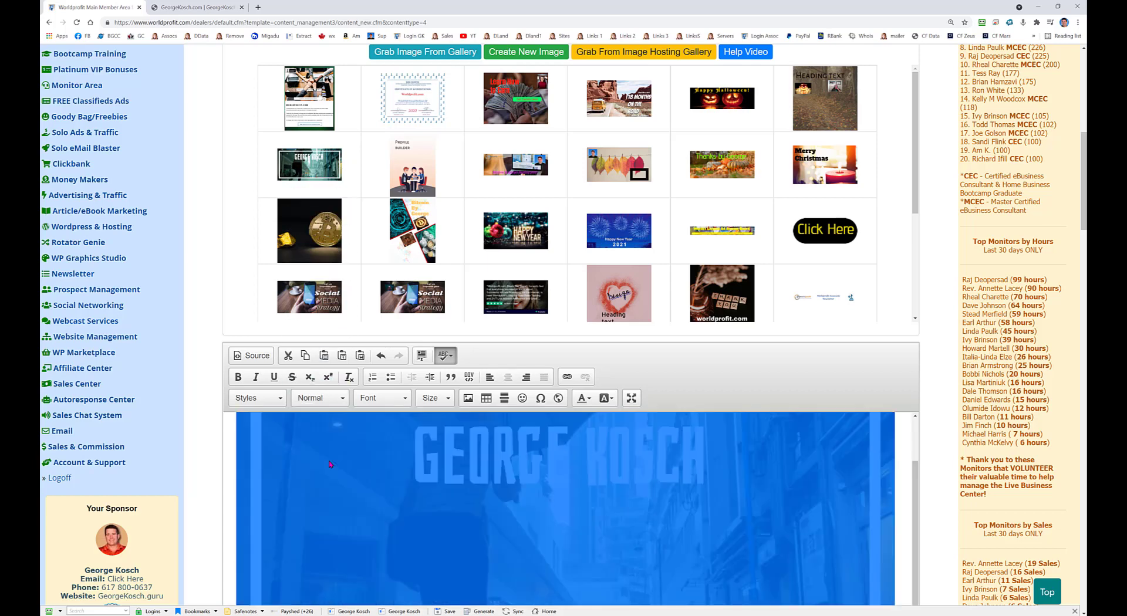
{"action": "left_click", "coordinate": [241, 356]}
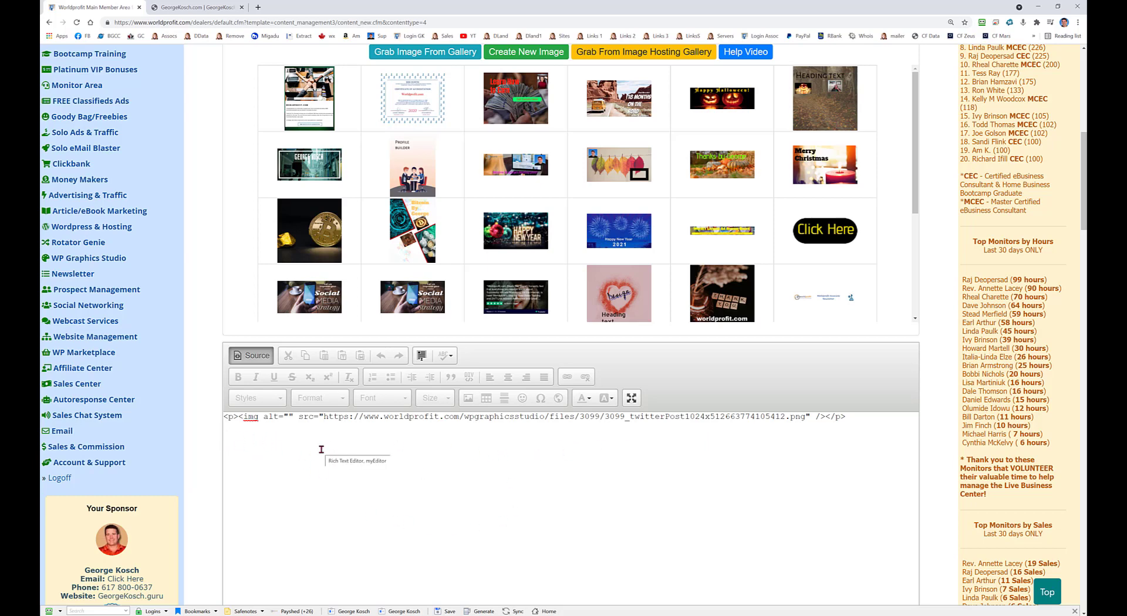
{"action": "left_click", "coordinate": [252, 360]}
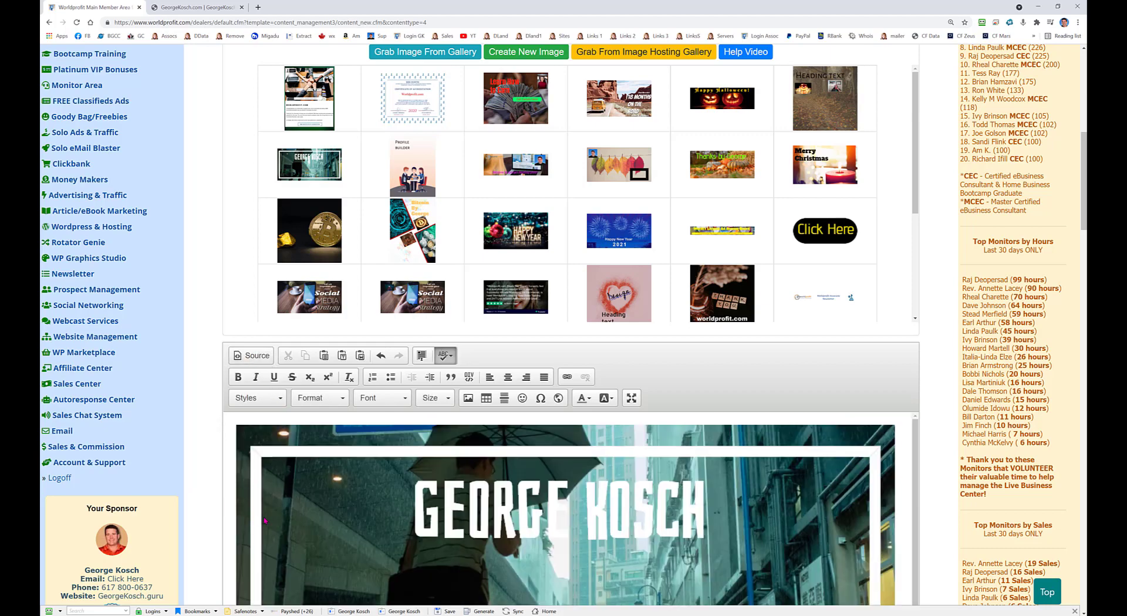
{"action": "scroll", "coordinate": [225, 405], "scroll_direction": "up", "scroll_amount": 6}
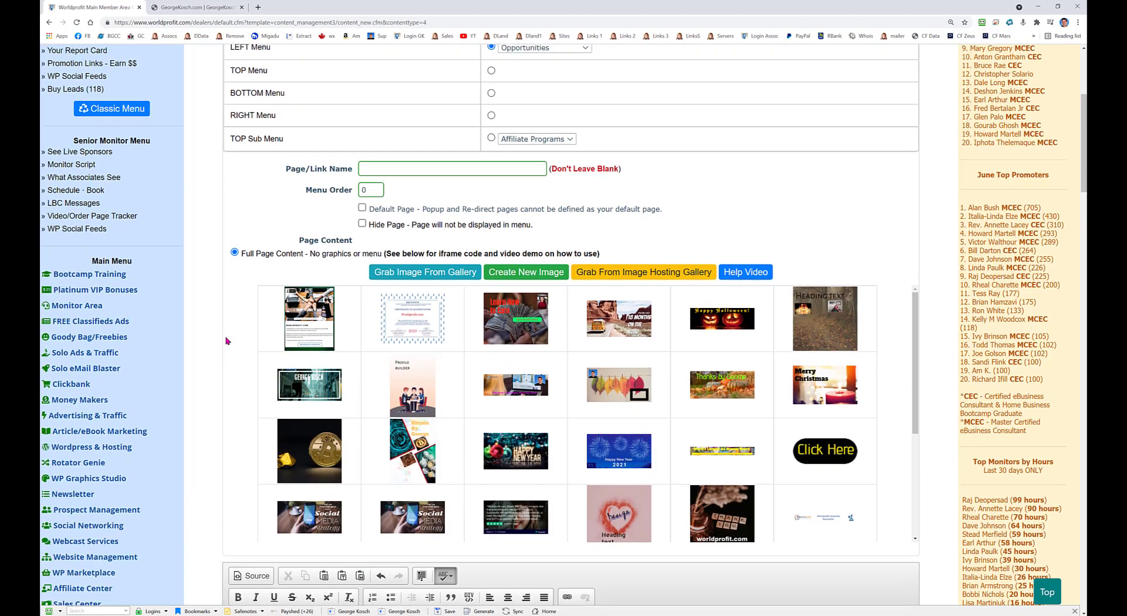
{"action": "scroll", "coordinate": [383, 330], "scroll_direction": "up", "scroll_amount": 3}
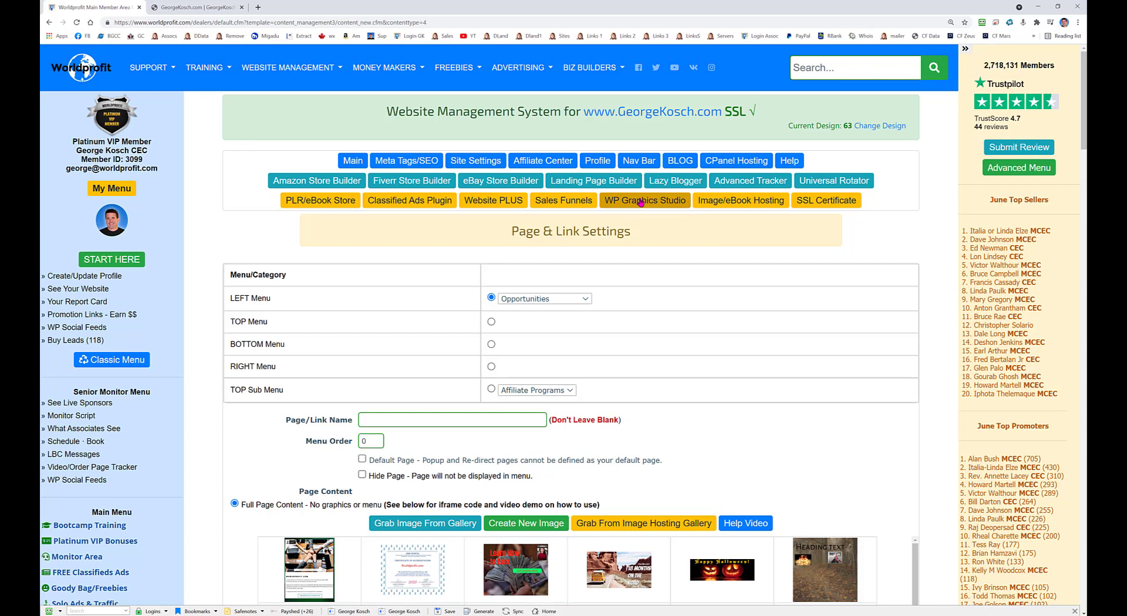
- From Main, start a new page or link and choose the Link OR Popup option
{"action": "left_click", "coordinate": [347, 161]}
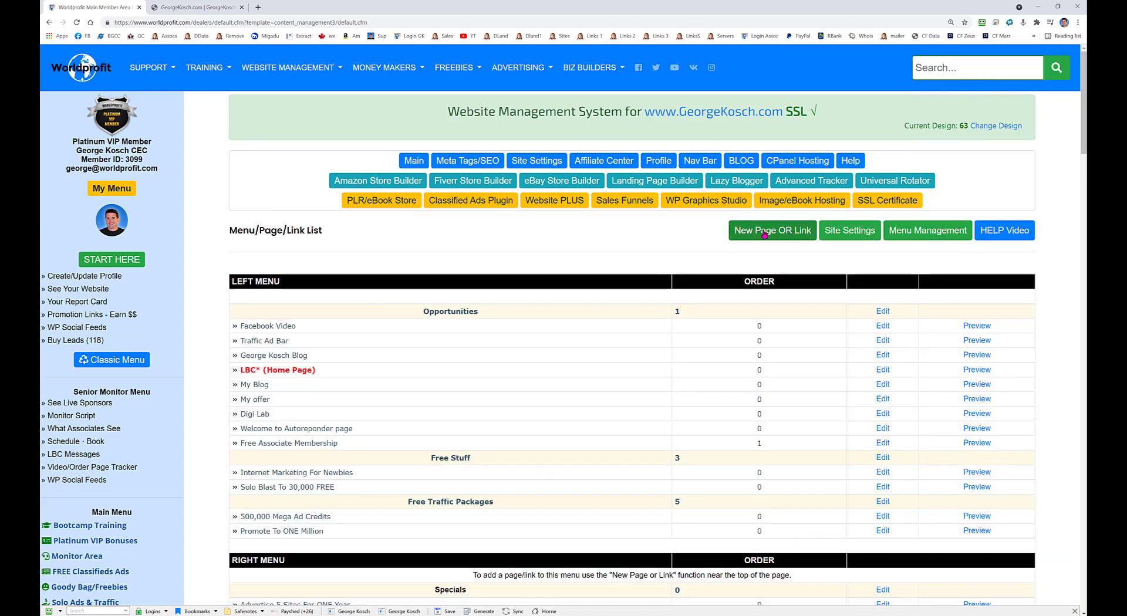
{"action": "left_click", "coordinate": [764, 233]}
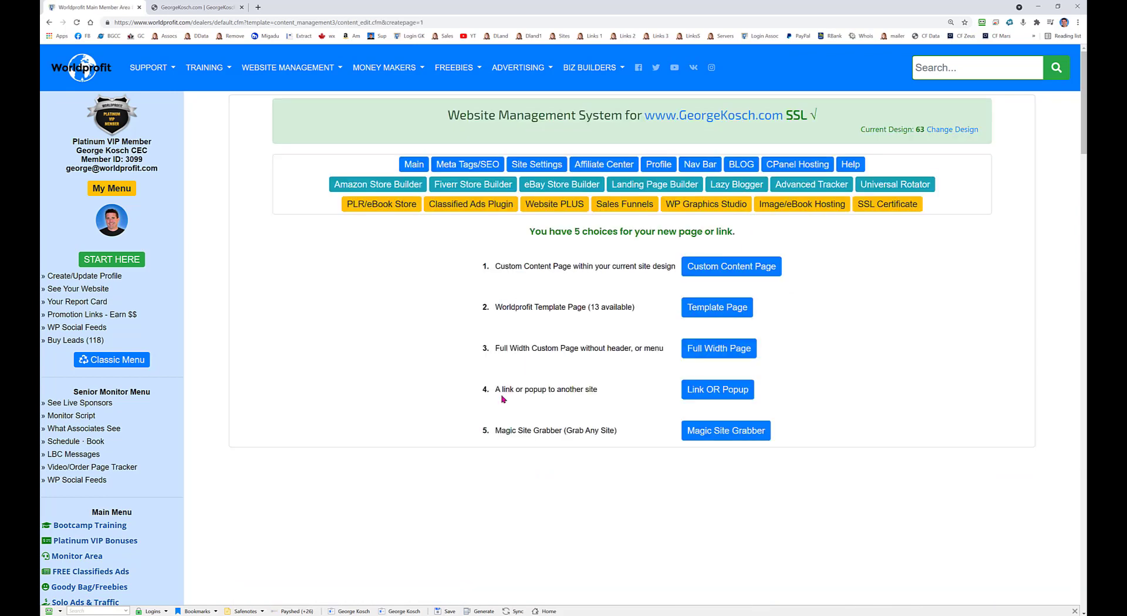
{"action": "triple_click", "coordinate": [512, 389]}
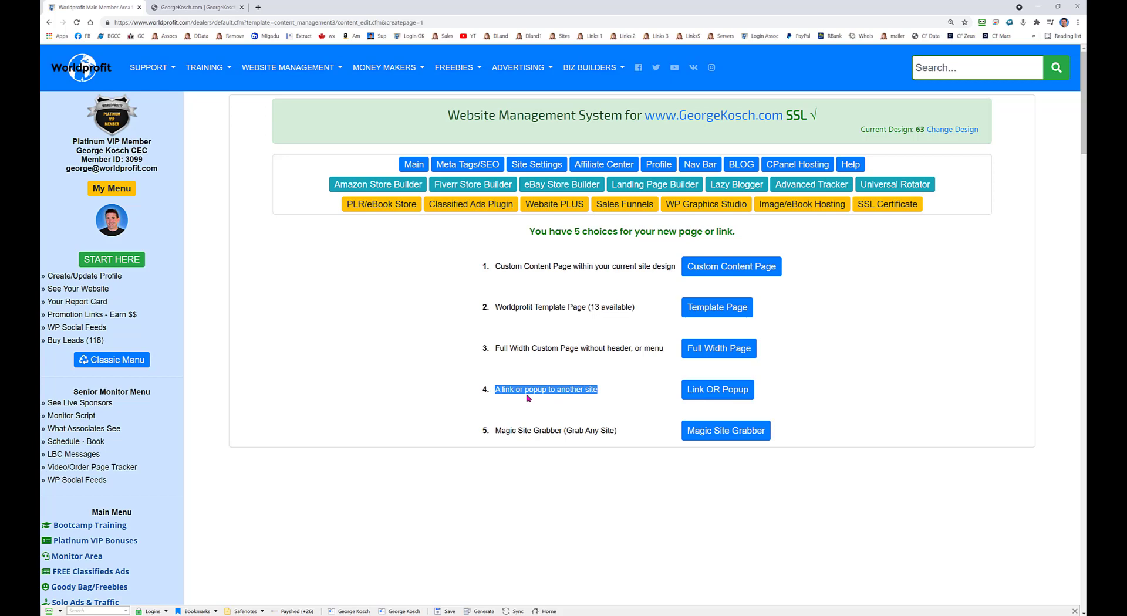
{"action": "left_click", "coordinate": [717, 392]}
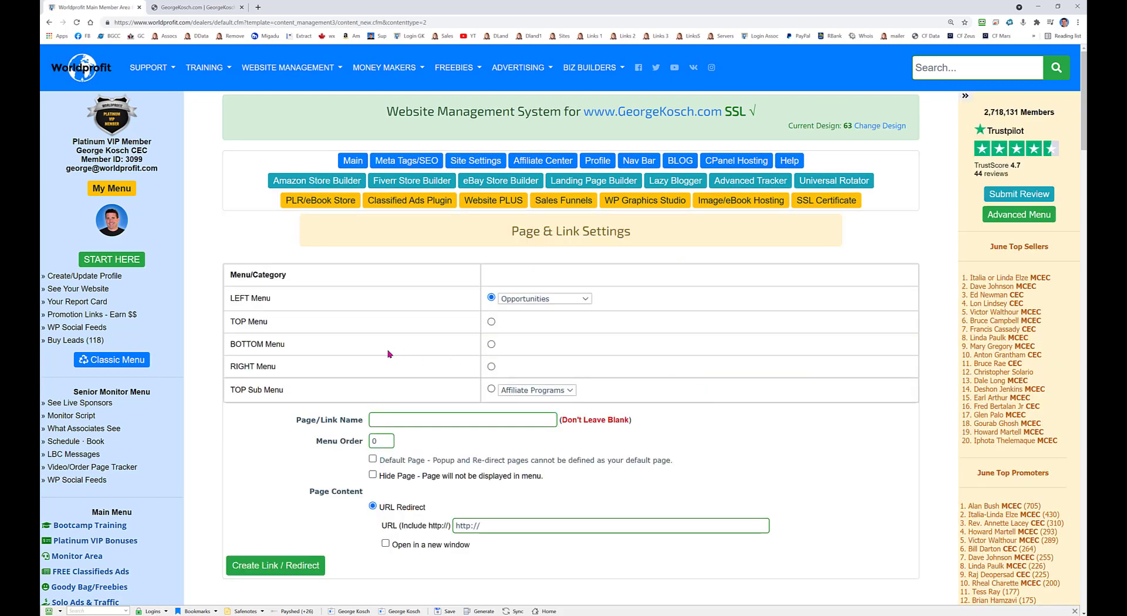
- Try the link form's name, URL and Default Page fields, tick Open in a new window, then return to Main
{"action": "scroll", "coordinate": [388, 354], "scroll_direction": "down", "scroll_amount": 1}
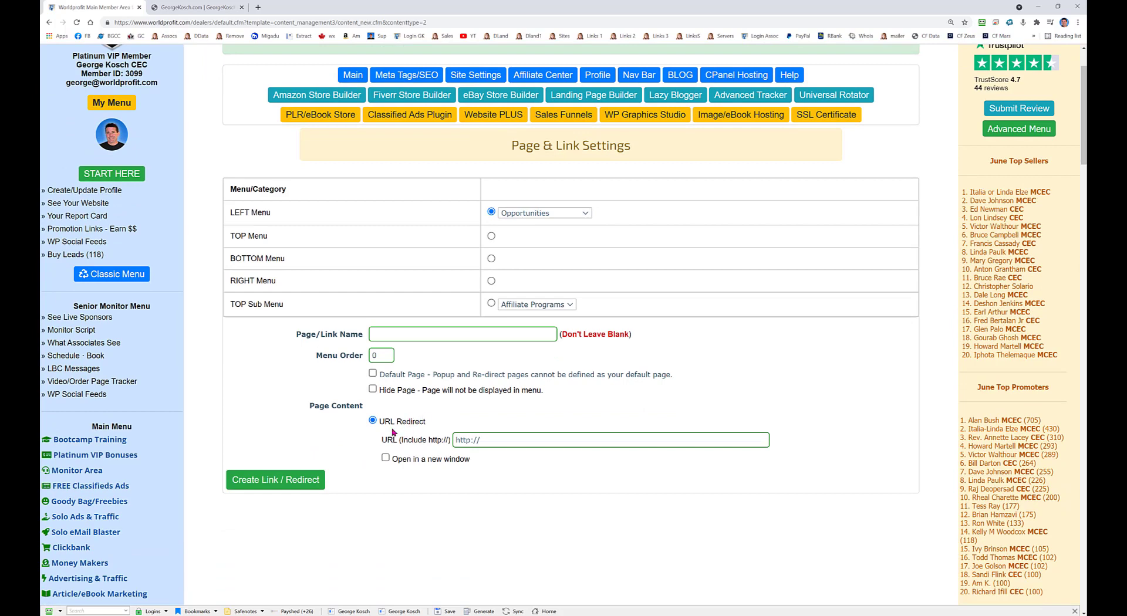
{"action": "left_click", "coordinate": [490, 334]}
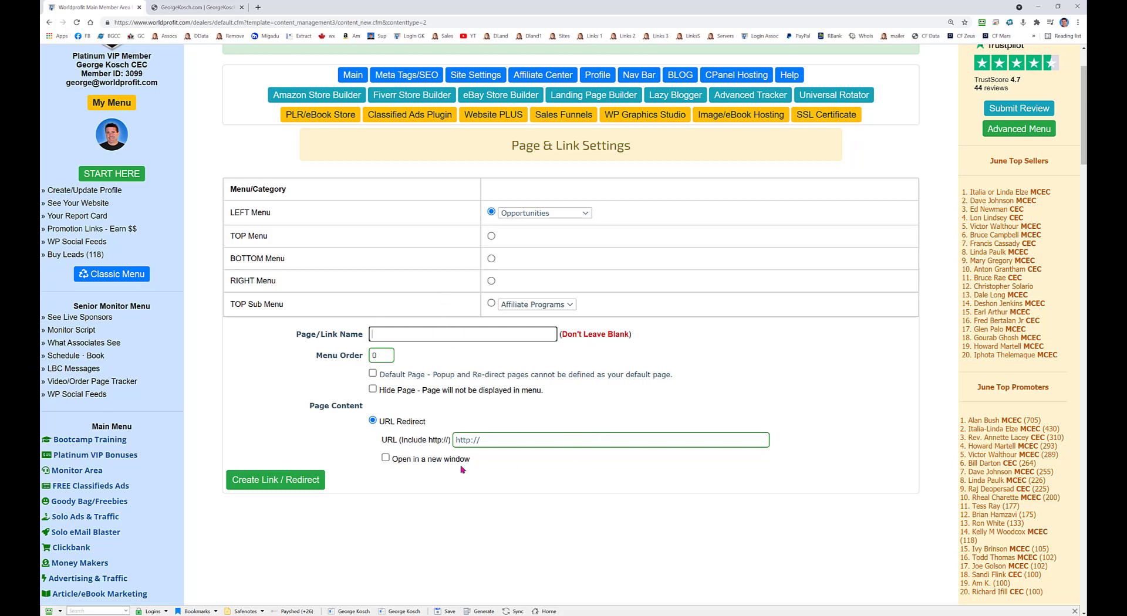
{"action": "left_click", "coordinate": [488, 439]}
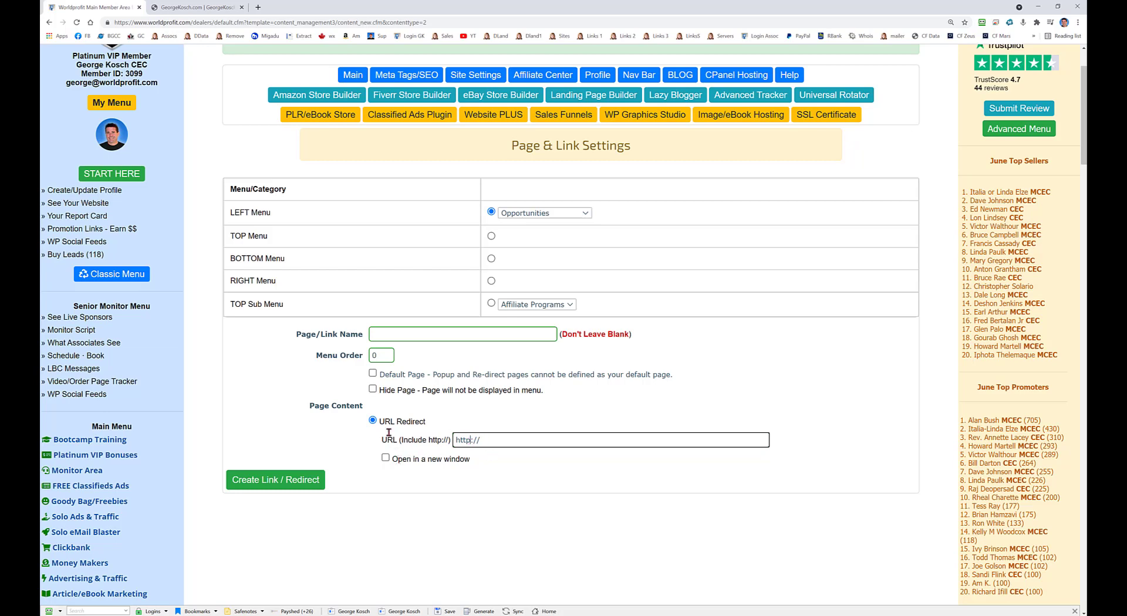
{"action": "left_click", "coordinate": [373, 374]}
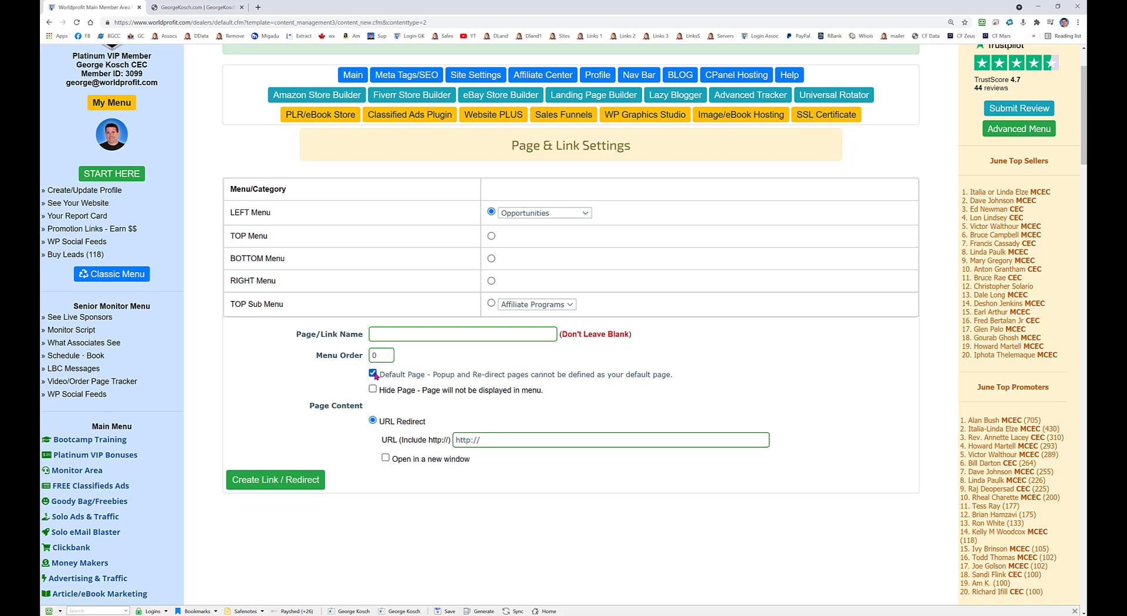
{"action": "left_click", "coordinate": [373, 374]}
{"action": "left_click", "coordinate": [376, 336]}
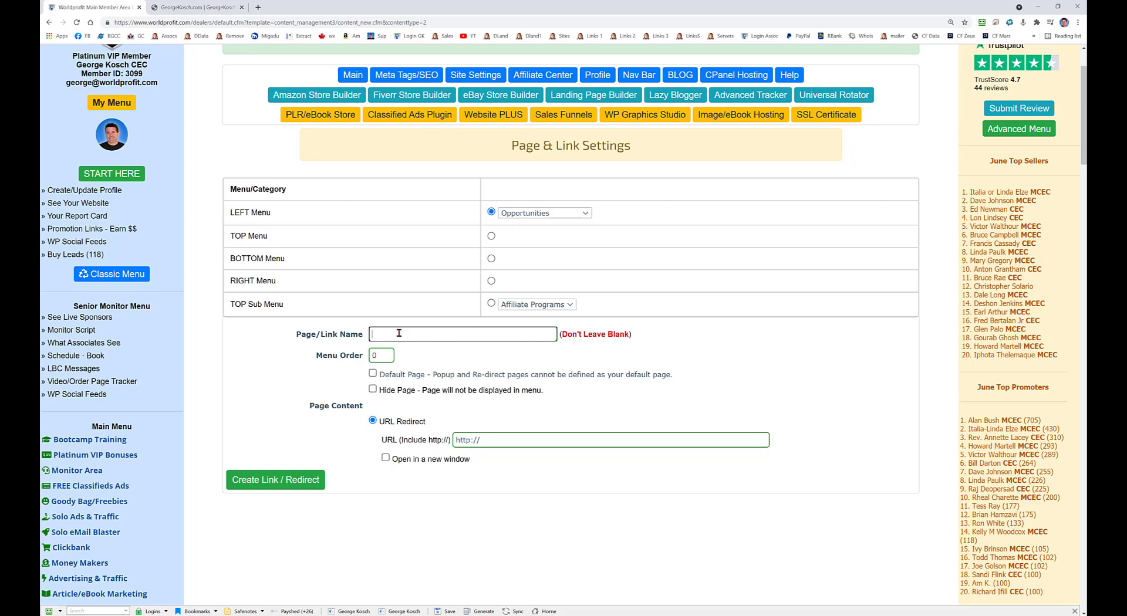
{"action": "left_click", "coordinate": [385, 458]}
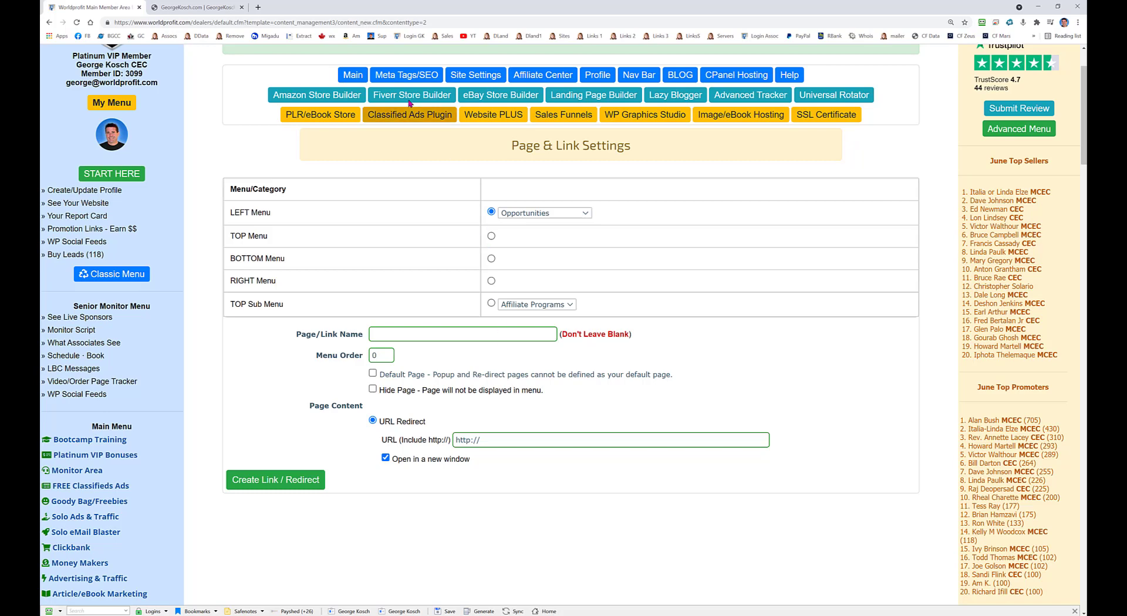
{"action": "left_click", "coordinate": [356, 76]}
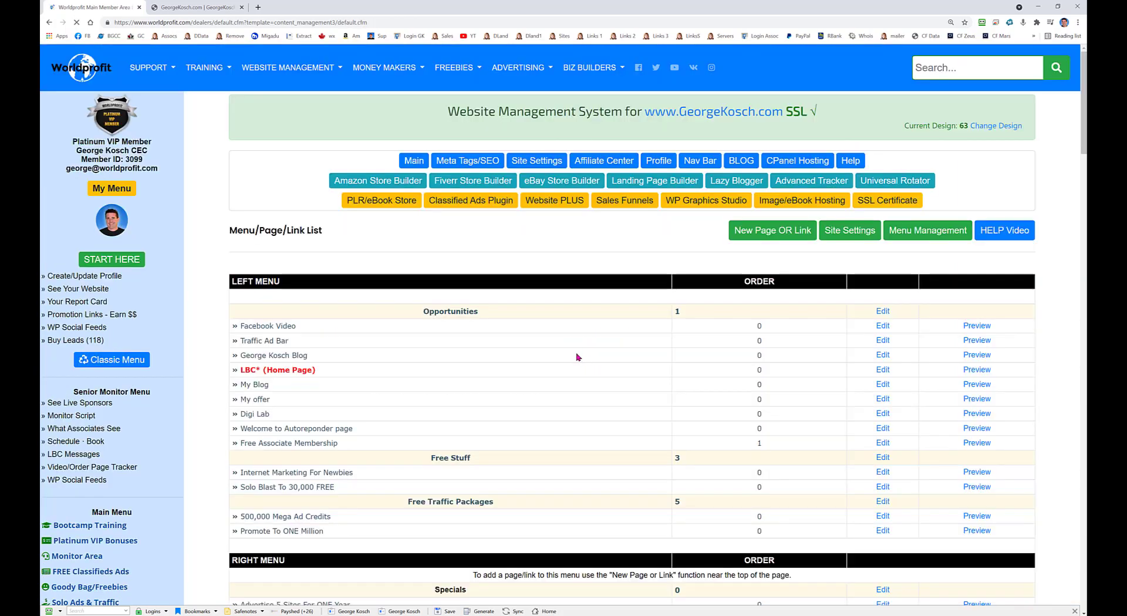
{"action": "left_click", "coordinate": [770, 232]}
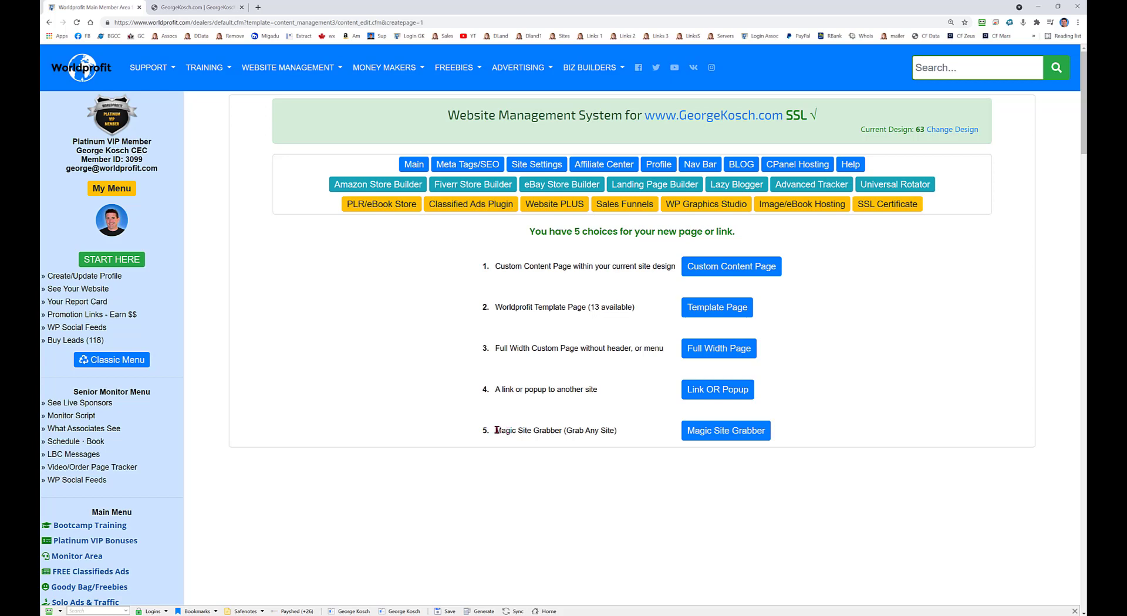
{"action": "left_click_drag", "start_coordinate": [496, 430], "coordinate": [566, 430]}
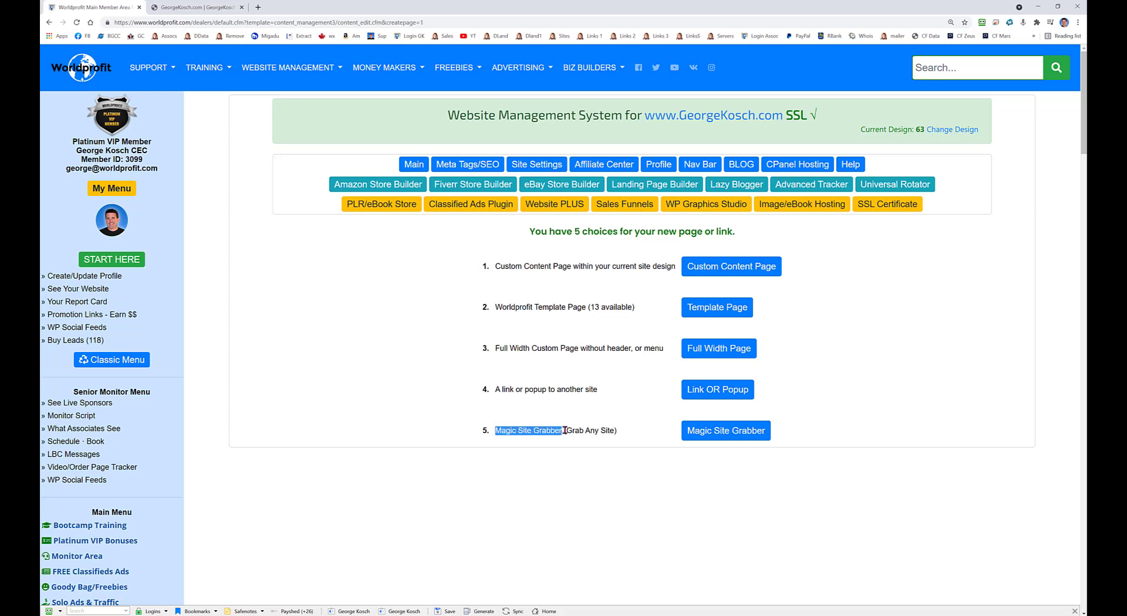
{"action": "left_click", "coordinate": [720, 437]}
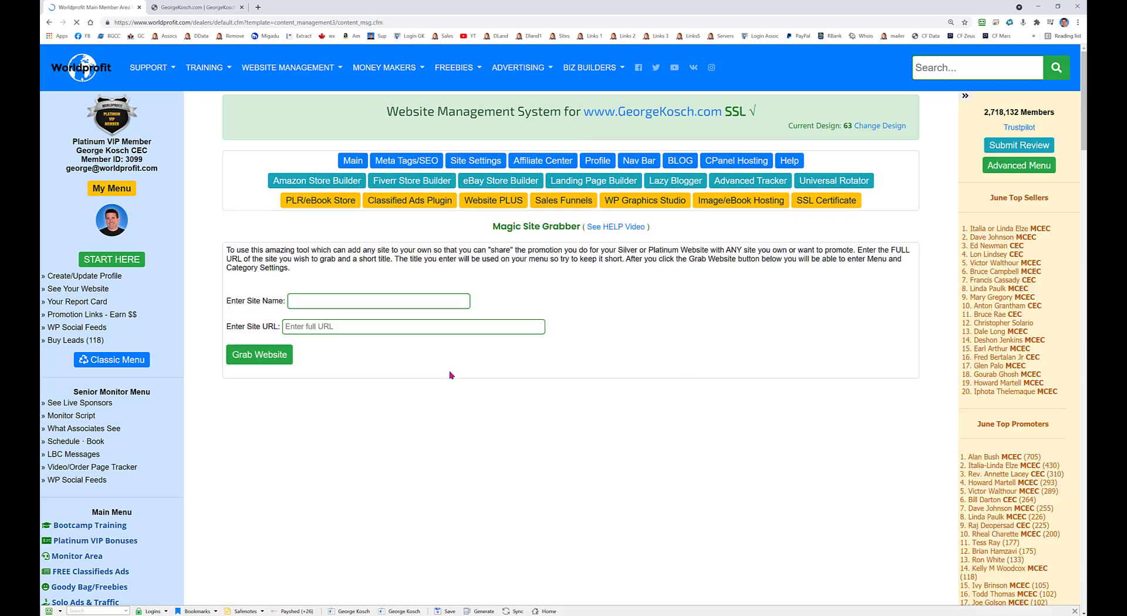
{"action": "left_click", "coordinate": [386, 298]}
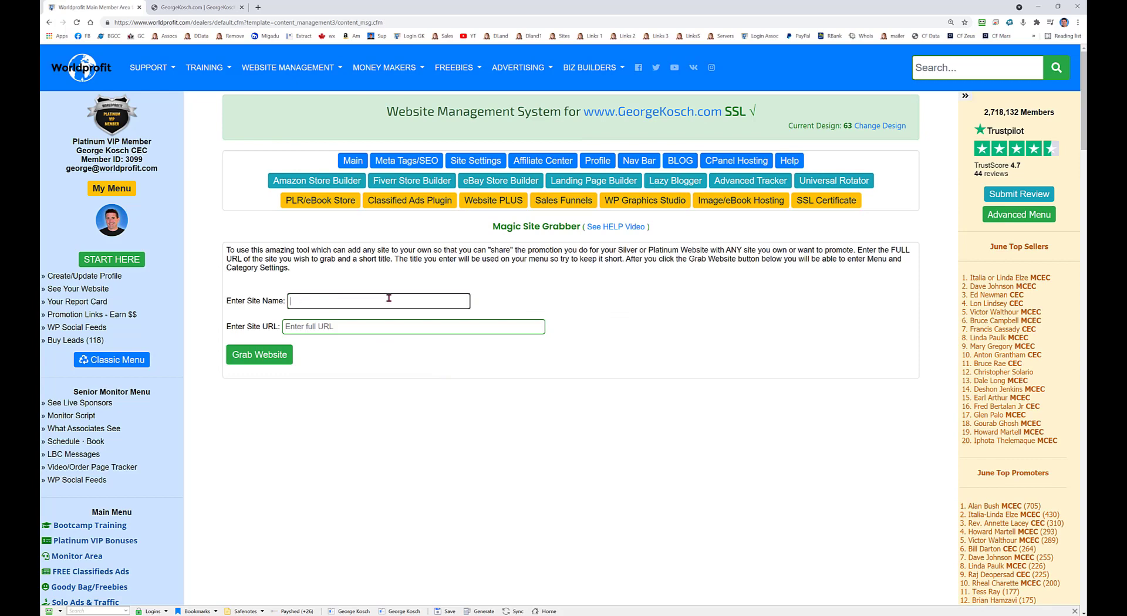
{"action": "left_click", "coordinate": [343, 325]}
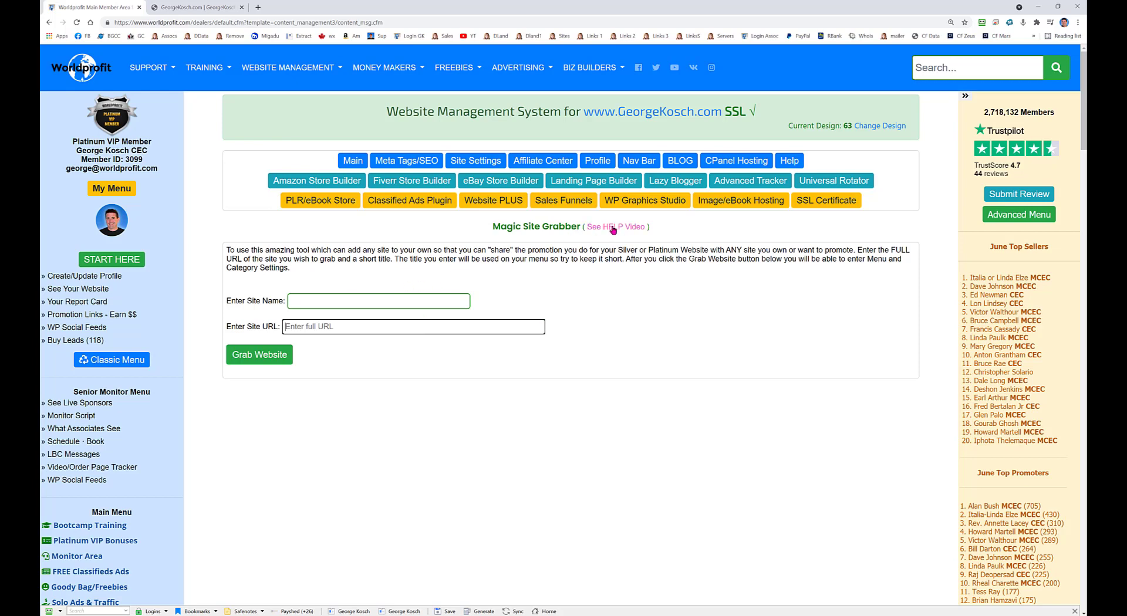
{"action": "left_click", "coordinate": [352, 160]}
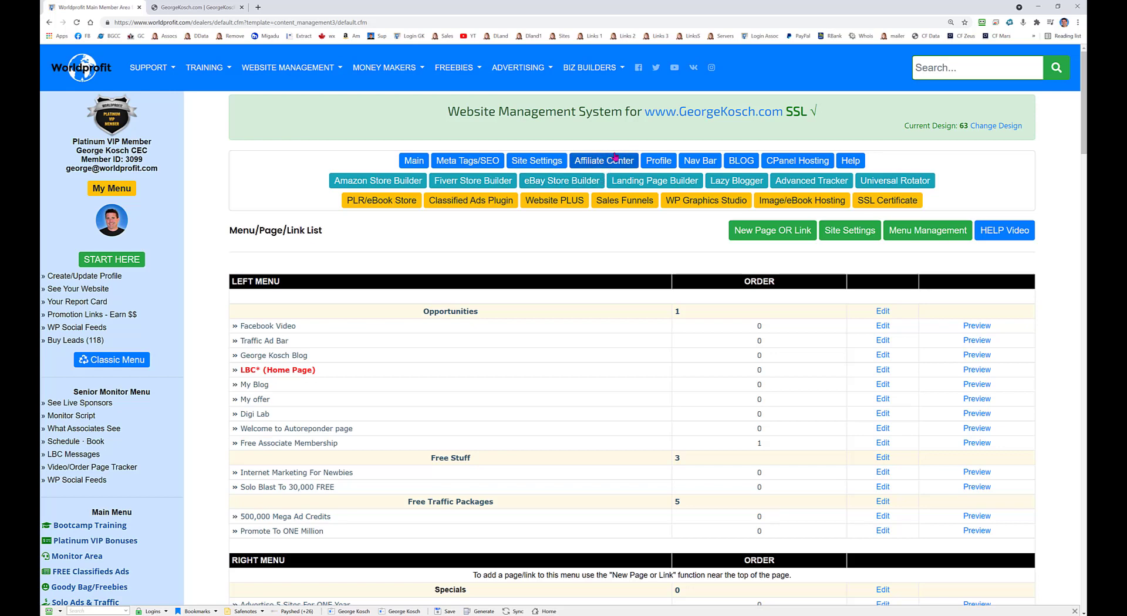
{"action": "left_click", "coordinate": [171, 8]}
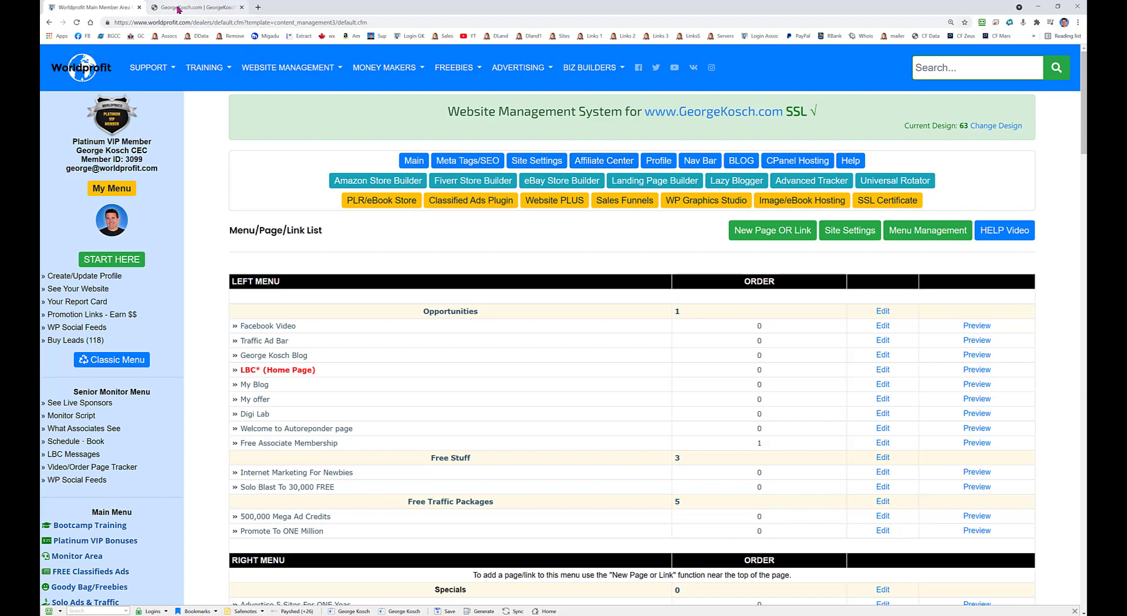
{"action": "scroll", "coordinate": [189, 343], "scroll_direction": "down", "scroll_amount": 4}
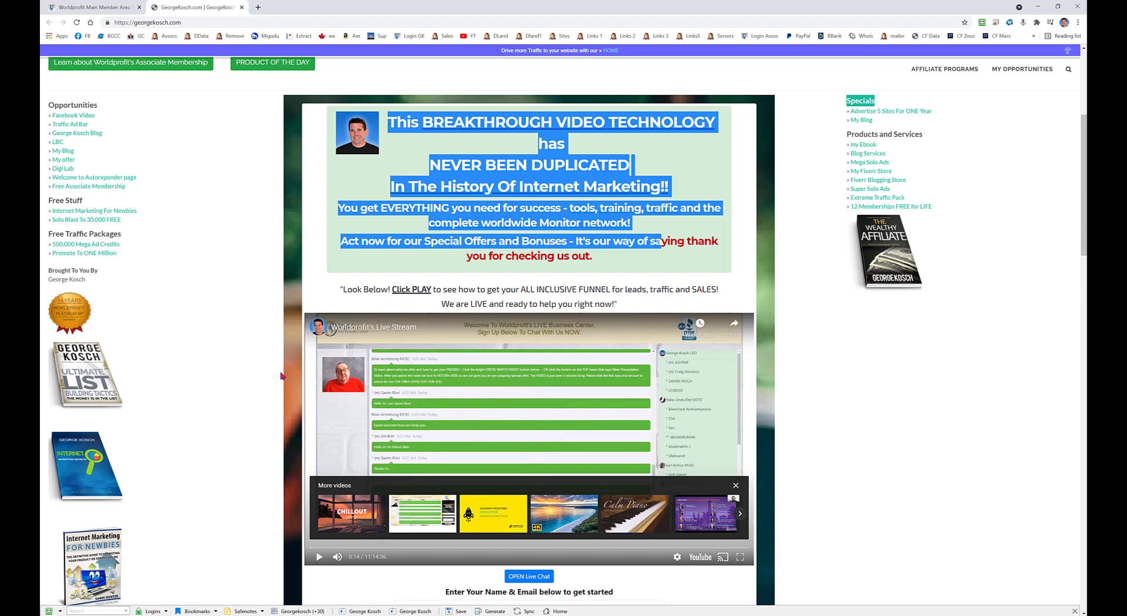
{"action": "scroll", "coordinate": [241, 407], "scroll_direction": "down", "scroll_amount": 5}
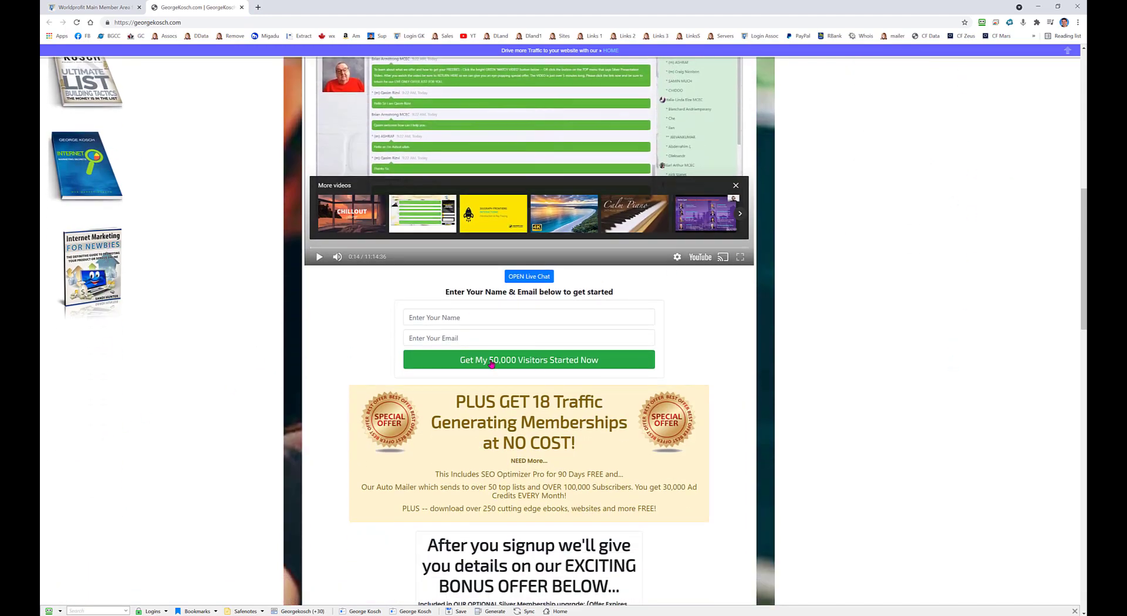
{"action": "scroll", "coordinate": [251, 409], "scroll_direction": "down", "scroll_amount": 15}
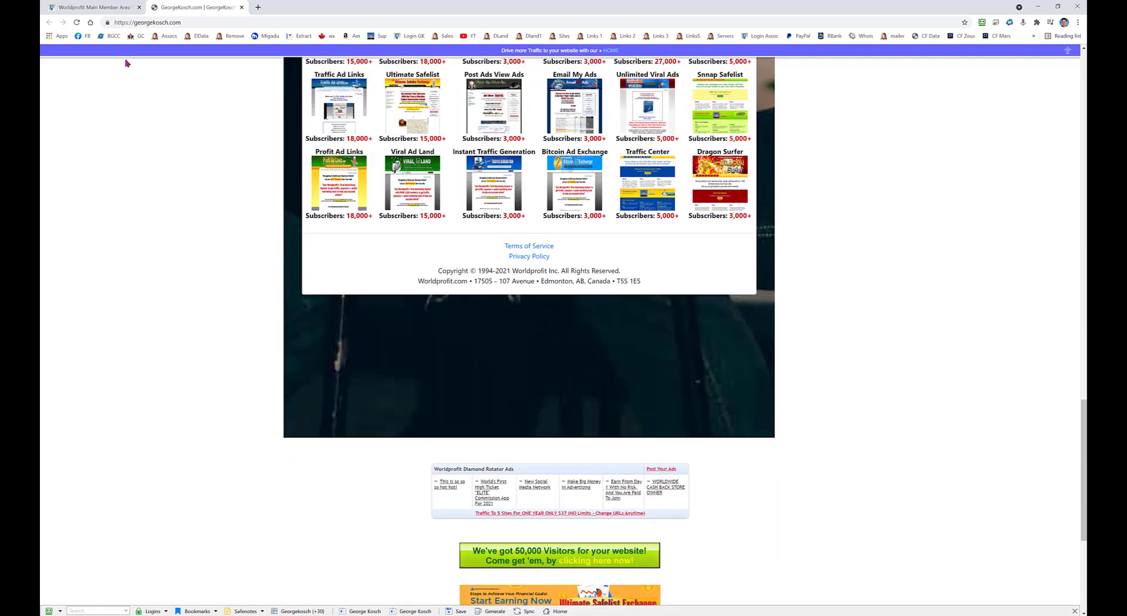
{"action": "left_click", "coordinate": [91, 8]}
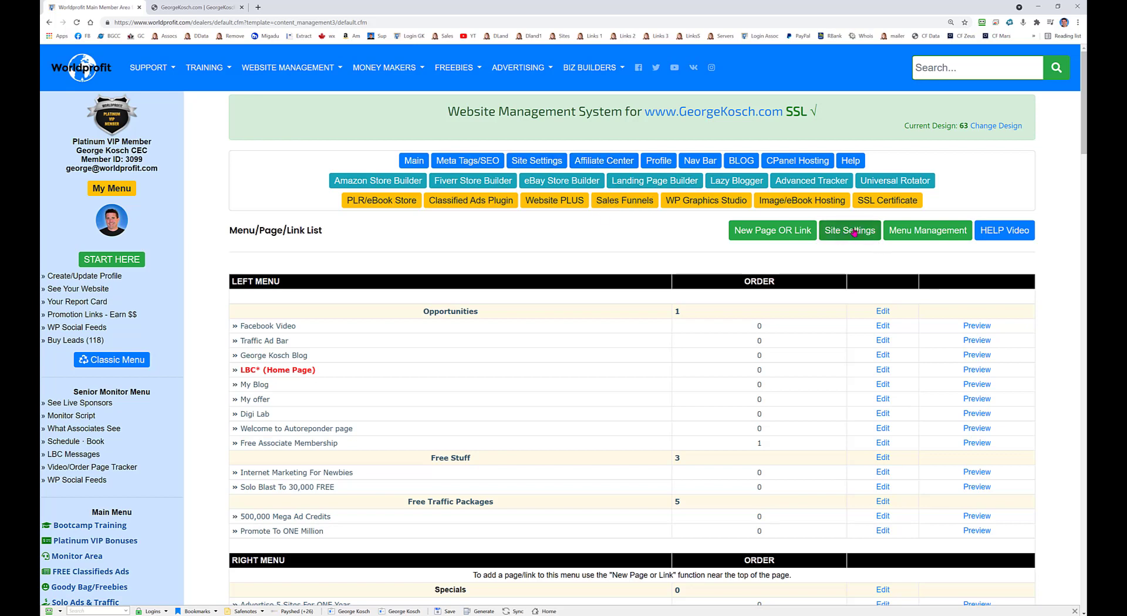
- In Site Settings, keep the stretched Website Theme and go to Select New Header Image From Gallery
{"action": "left_click", "coordinate": [534, 163]}
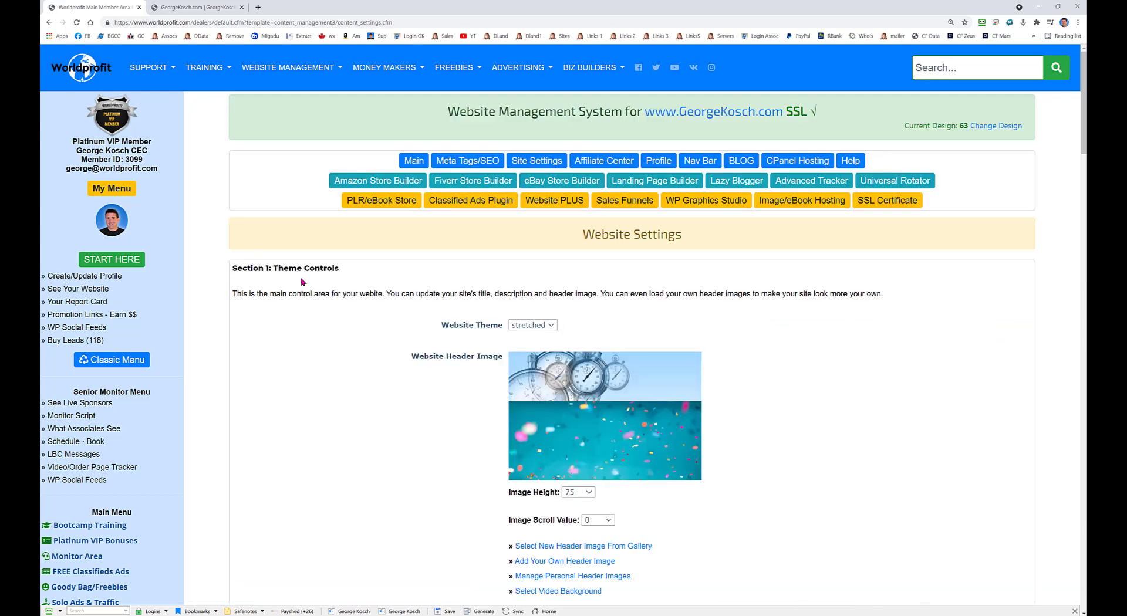
{"action": "scroll", "coordinate": [307, 290], "scroll_direction": "down", "scroll_amount": 3}
{"action": "scroll", "coordinate": [306, 290], "scroll_direction": "down", "scroll_amount": 2}
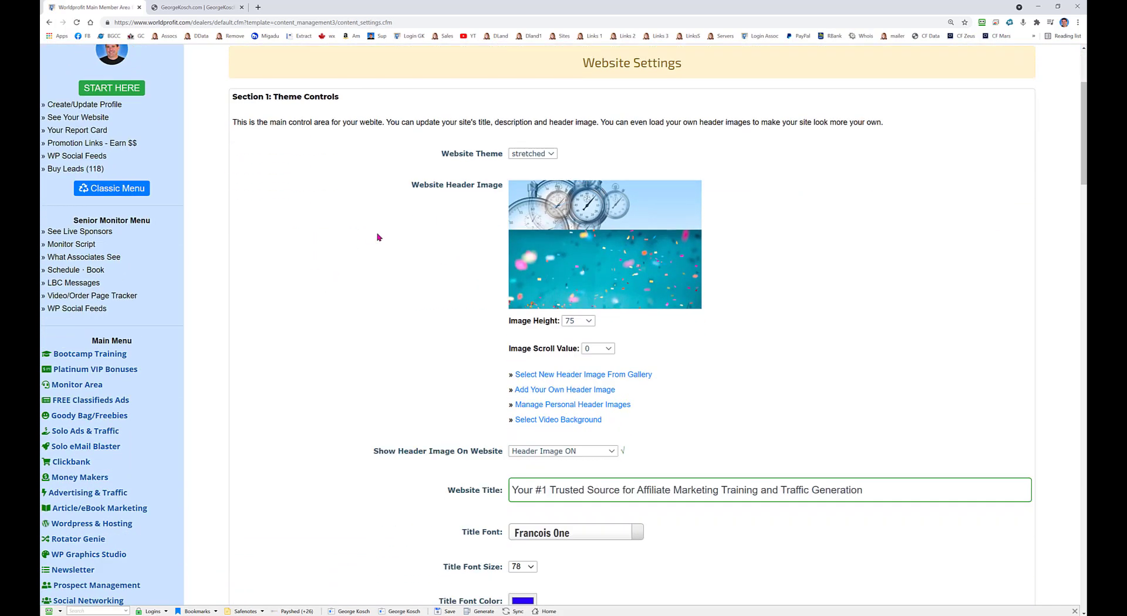
{"action": "left_click", "coordinate": [535, 154]}
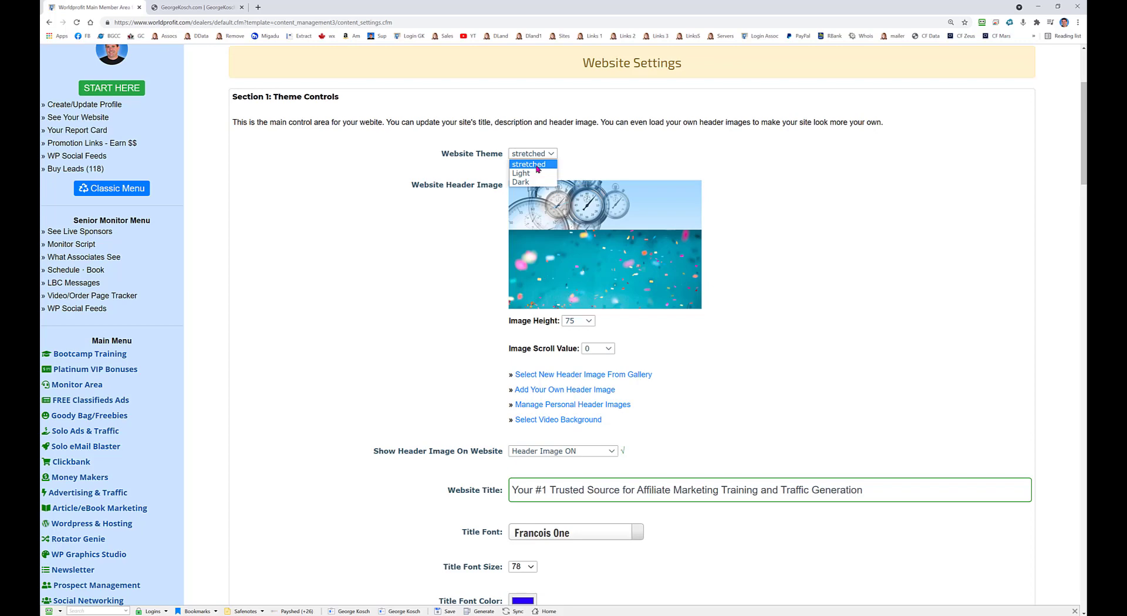
{"action": "left_click", "coordinate": [537, 169]}
{"action": "scroll", "coordinate": [443, 204], "scroll_direction": "down", "scroll_amount": 2}
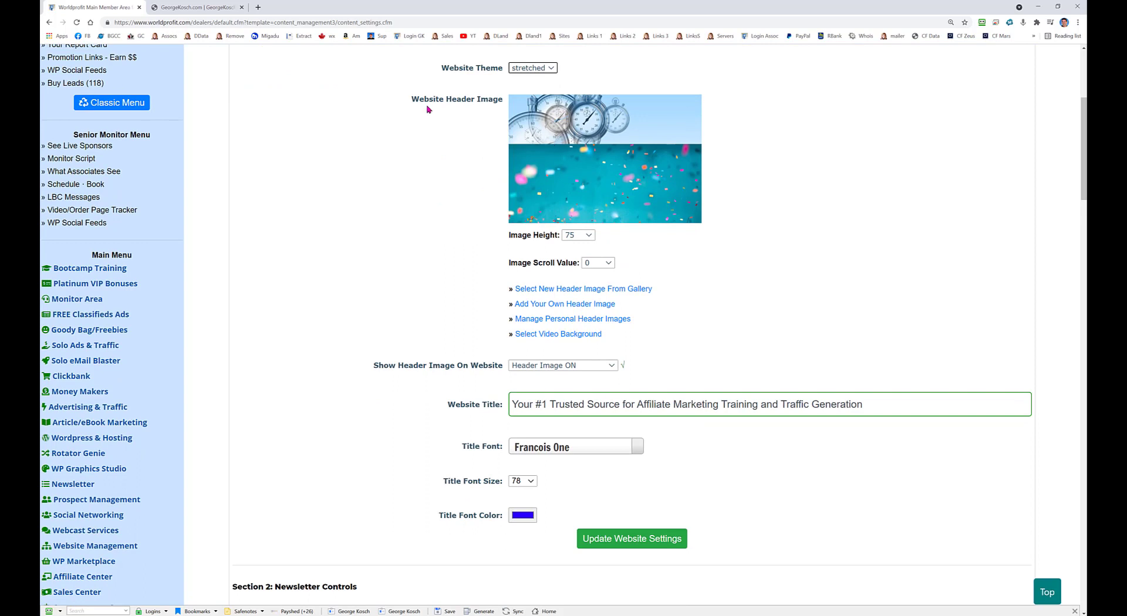
{"action": "left_click", "coordinate": [567, 290]}
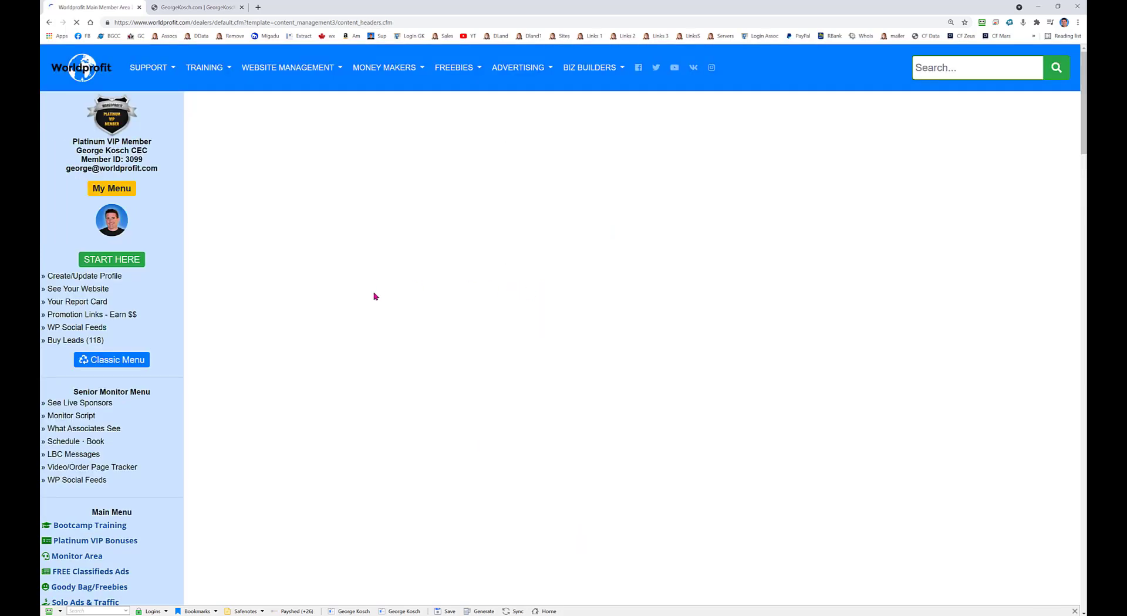
- Scroll through the Site Header Image Choices gallery
{"action": "scroll", "coordinate": [251, 330], "scroll_direction": "down", "scroll_amount": 2}
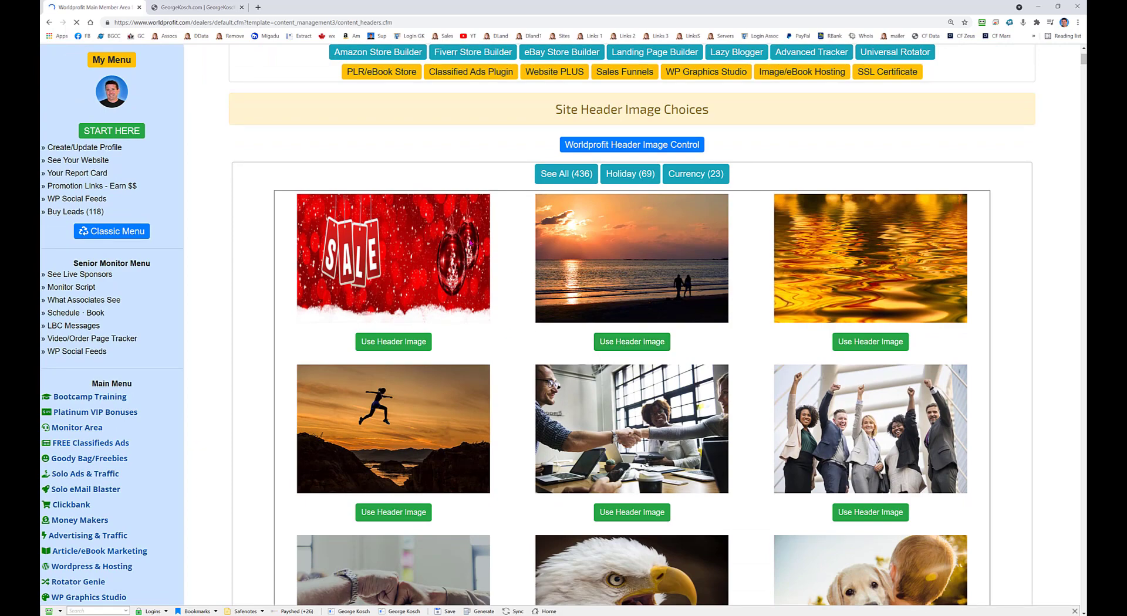
{"action": "scroll", "coordinate": [465, 242], "scroll_direction": "up", "scroll_amount": 2}
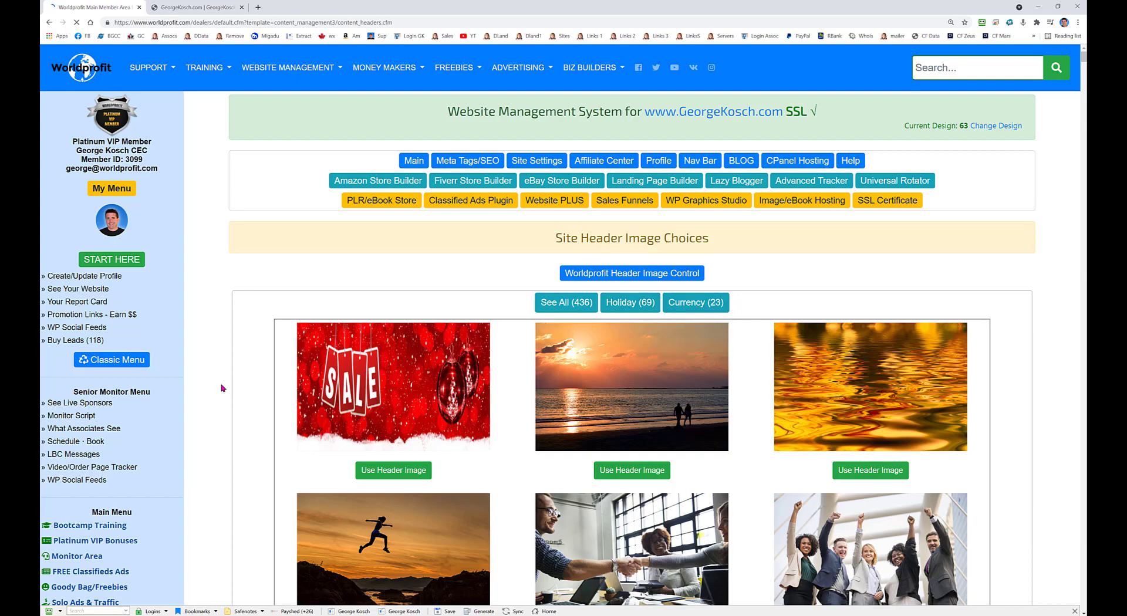
{"action": "scroll", "coordinate": [222, 389], "scroll_direction": "down", "scroll_amount": 3}
{"action": "scroll", "coordinate": [220, 389], "scroll_direction": "up", "scroll_amount": 3}
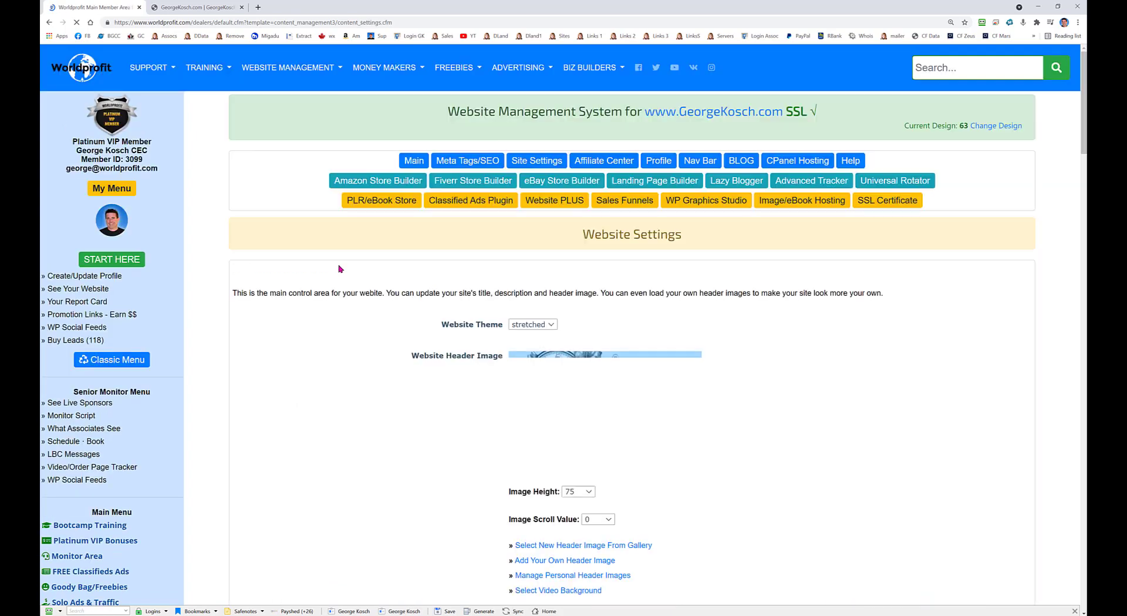
- Check the Image Height and Image Scroll Value options, leaving them at 75 and 0
{"action": "scroll", "coordinate": [358, 388], "scroll_direction": "down", "scroll_amount": 3}
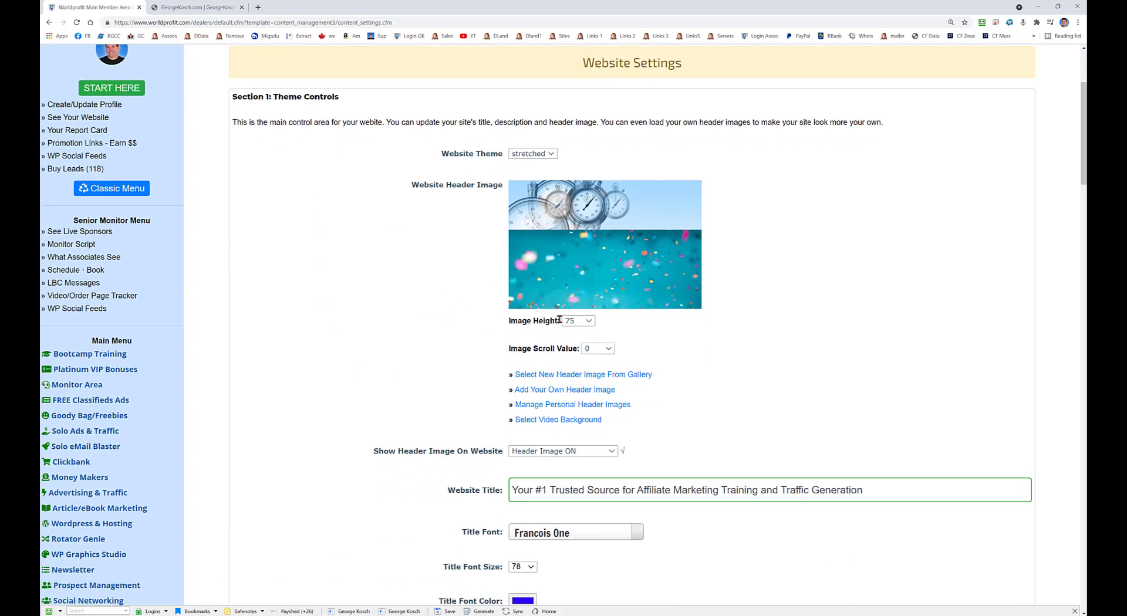
{"action": "left_click", "coordinate": [572, 322]}
{"action": "left_click", "coordinate": [562, 329]}
{"action": "left_click", "coordinate": [602, 348]}
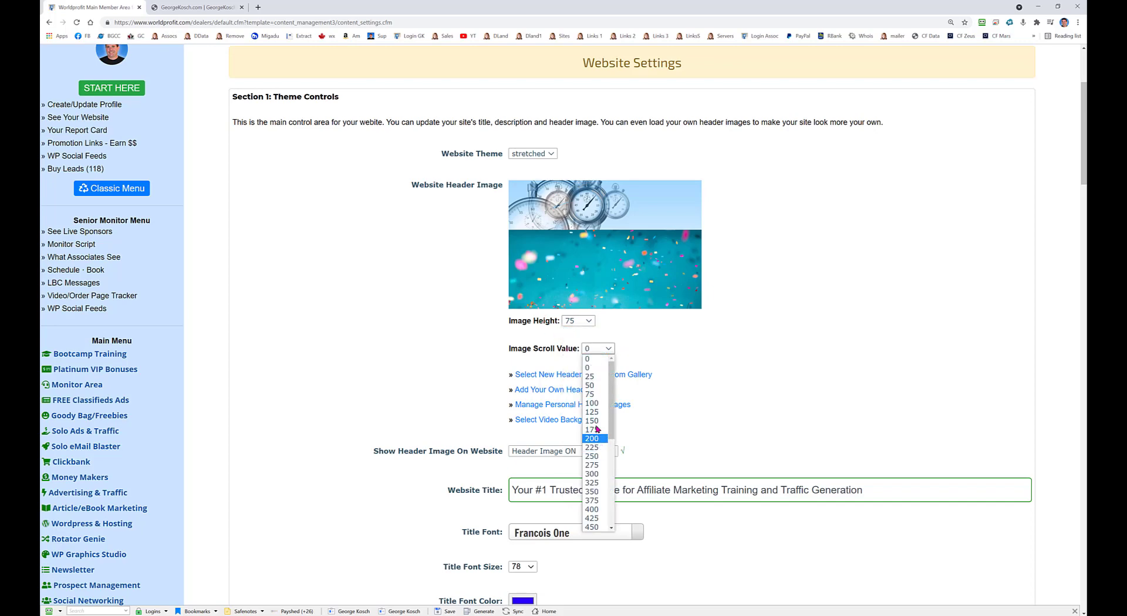
{"action": "left_click", "coordinate": [587, 248]}
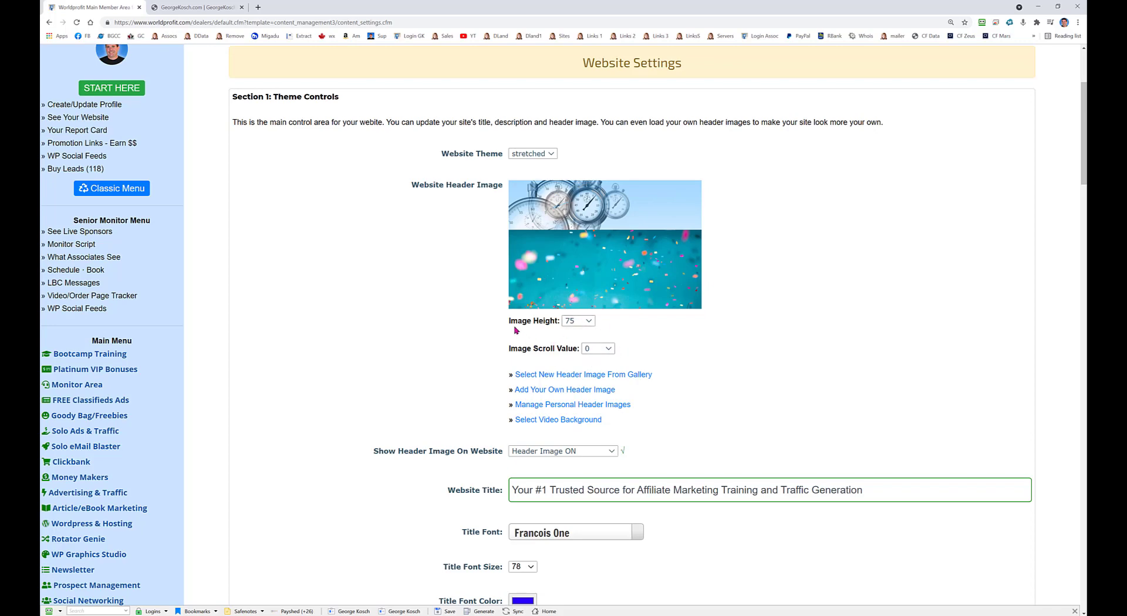
{"action": "scroll", "coordinate": [490, 333], "scroll_direction": "down", "scroll_amount": 1}
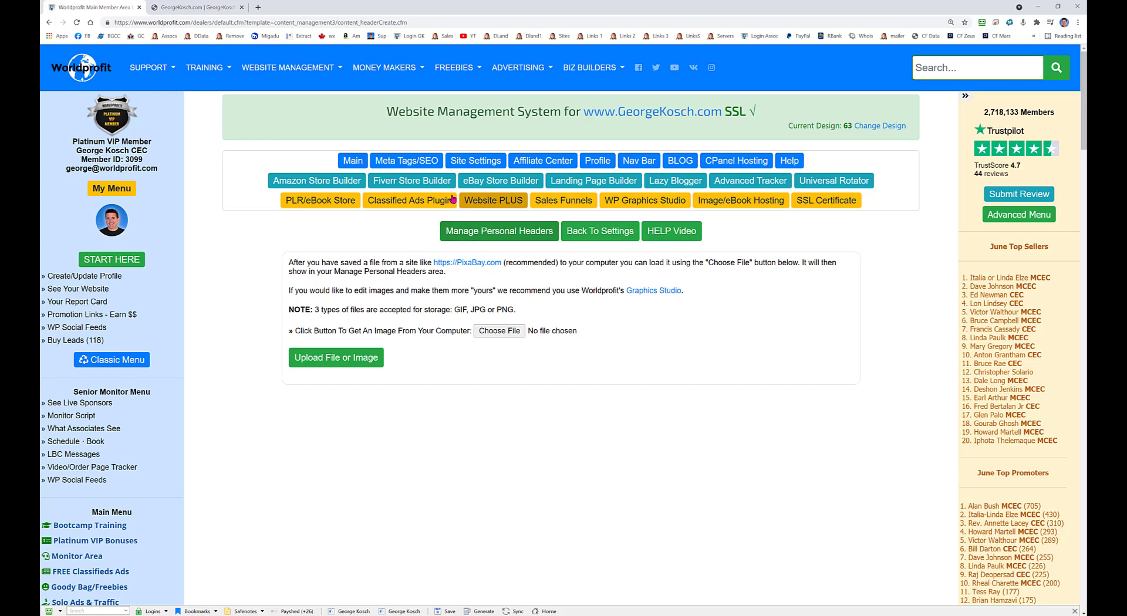
- Go back from the header upload page to Website Settings
{"action": "left_click", "coordinate": [478, 167]}
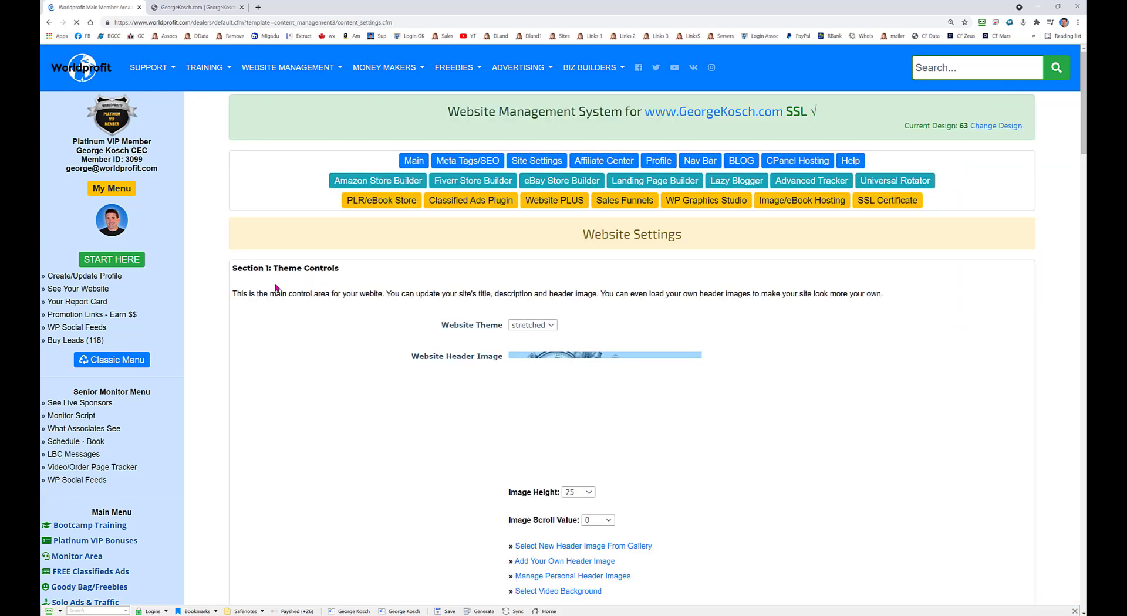
{"action": "scroll", "coordinate": [376, 307], "scroll_direction": "down", "scroll_amount": 4}
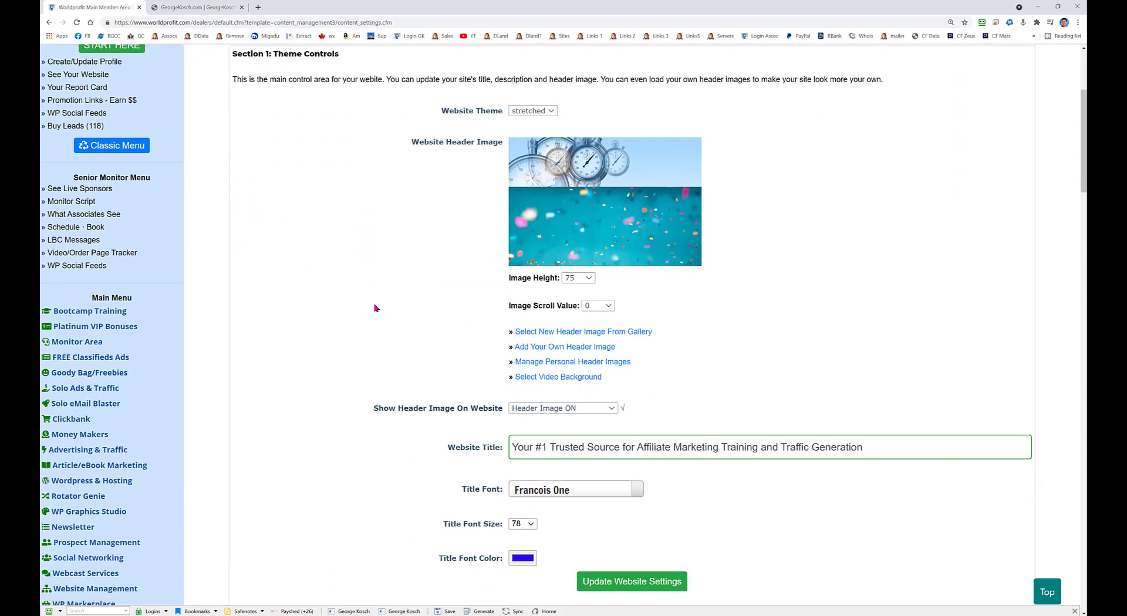
{"action": "scroll", "coordinate": [376, 308], "scroll_direction": "down", "scroll_amount": 2}
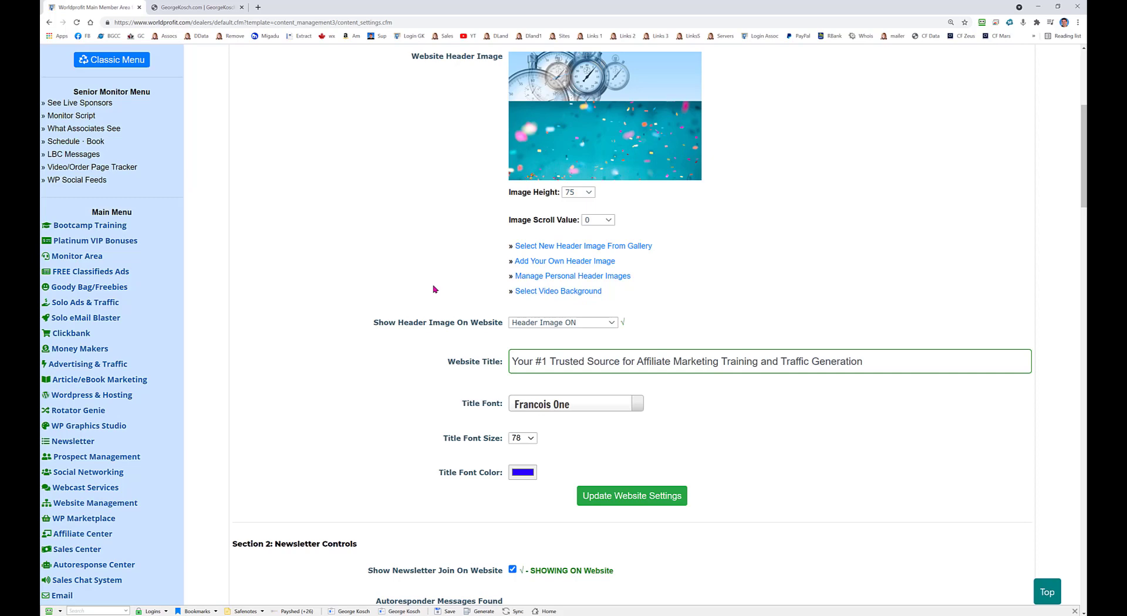
{"action": "scroll", "coordinate": [434, 288], "scroll_direction": "down", "scroll_amount": 2}
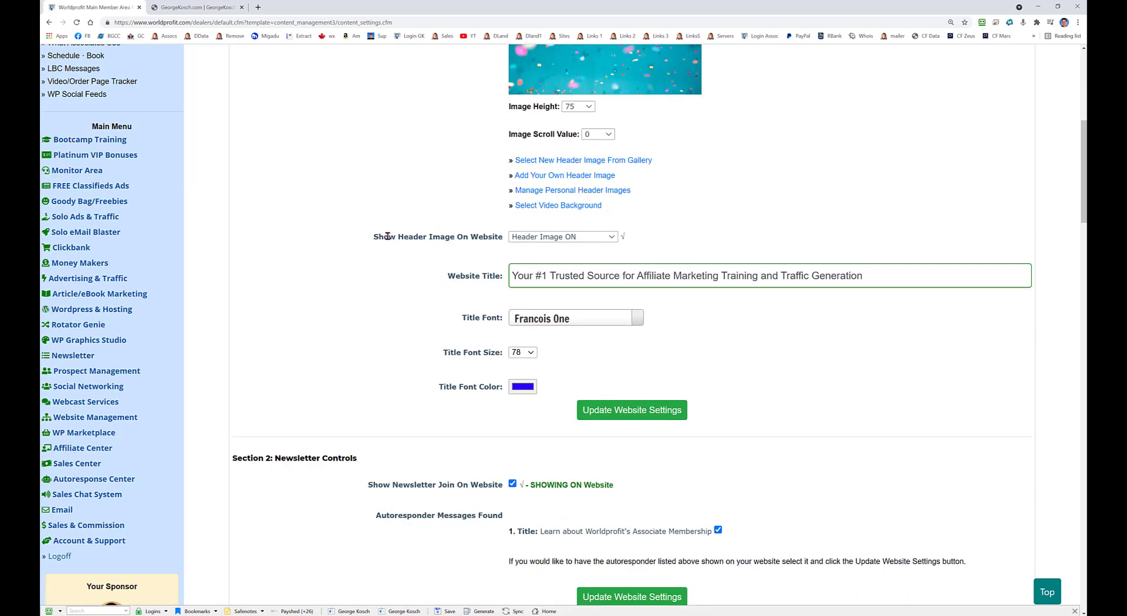
{"action": "left_click", "coordinate": [547, 236]}
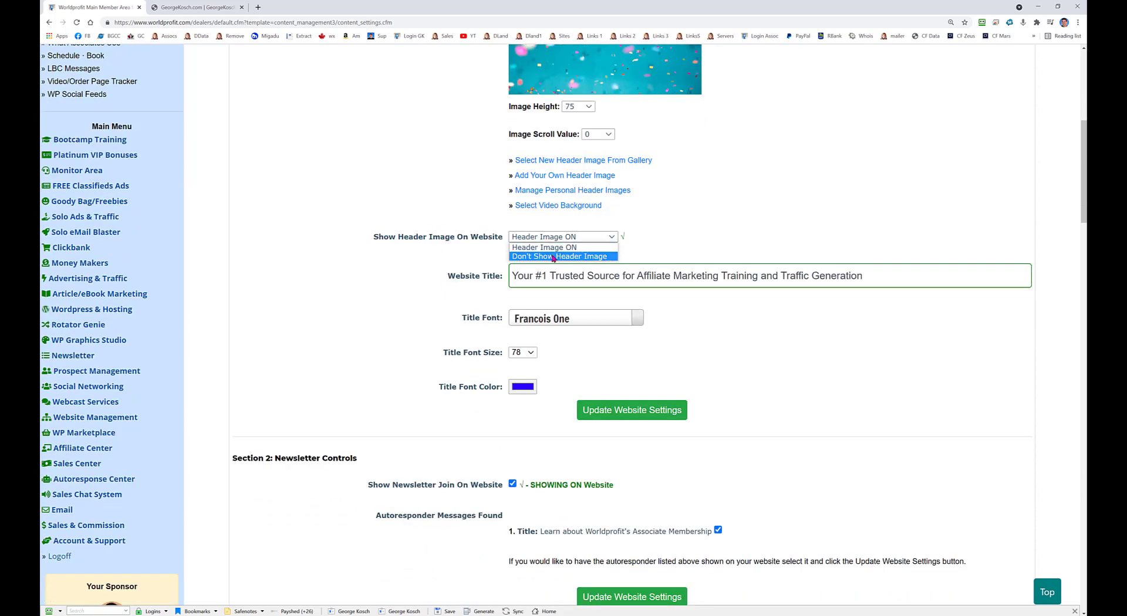
{"action": "left_click", "coordinate": [480, 217]}
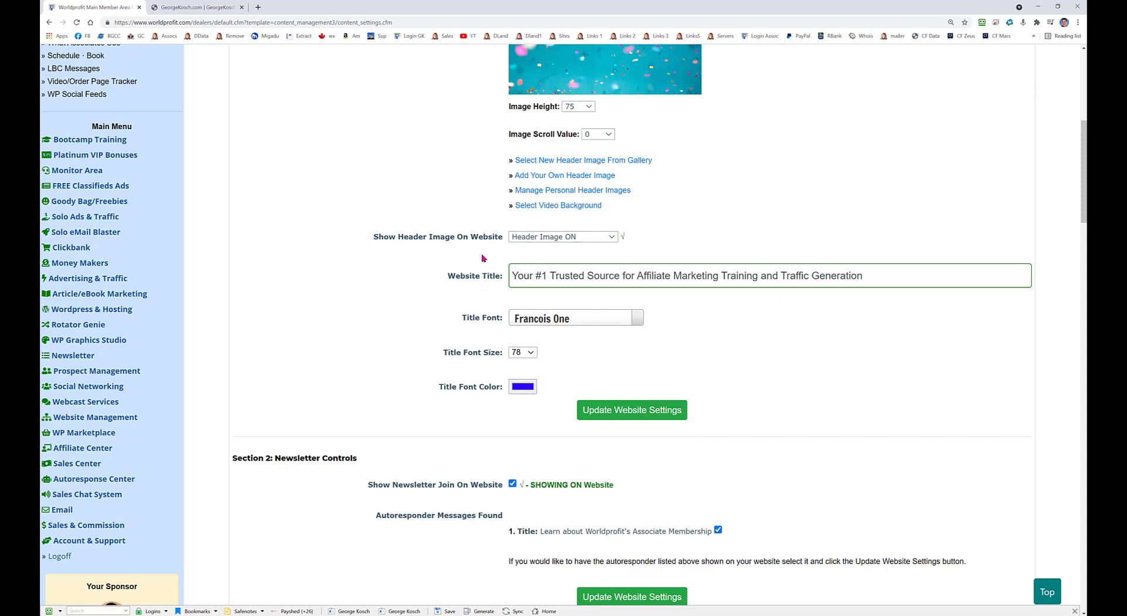
{"action": "scroll", "coordinate": [327, 320], "scroll_direction": "down", "scroll_amount": 3}
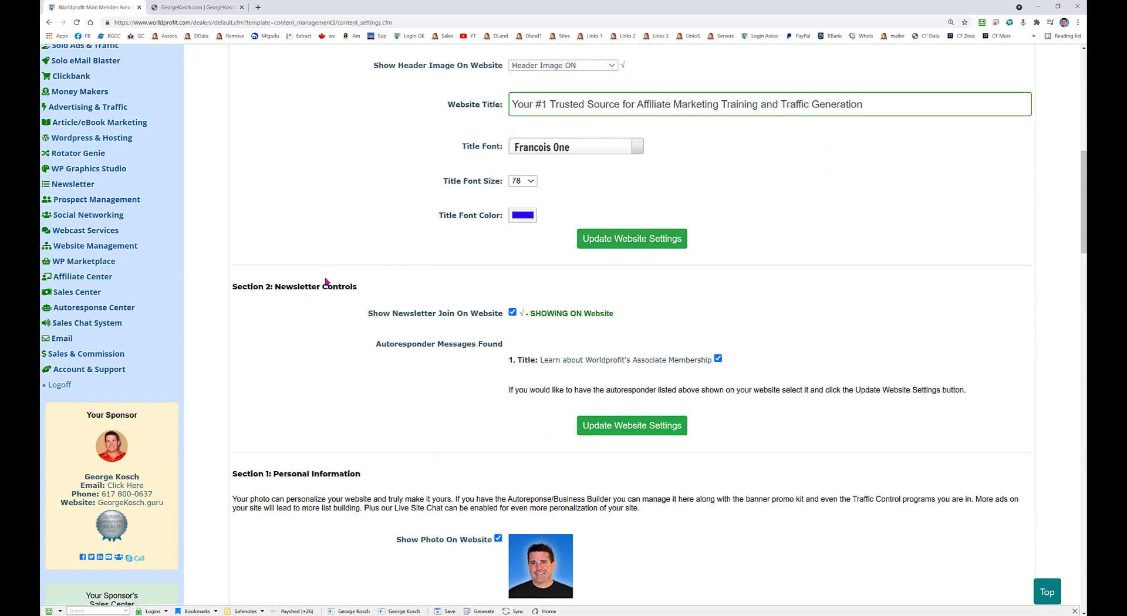
{"action": "scroll", "coordinate": [352, 273], "scroll_direction": "down", "scroll_amount": 2}
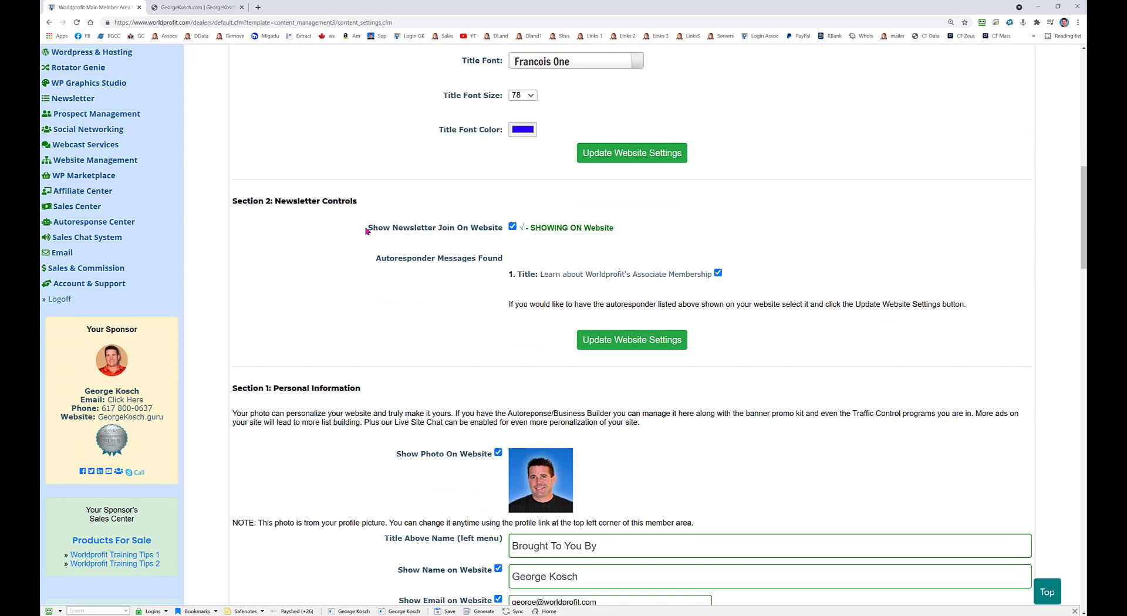
{"action": "left_click_drag", "start_coordinate": [372, 227], "coordinate": [502, 226]}
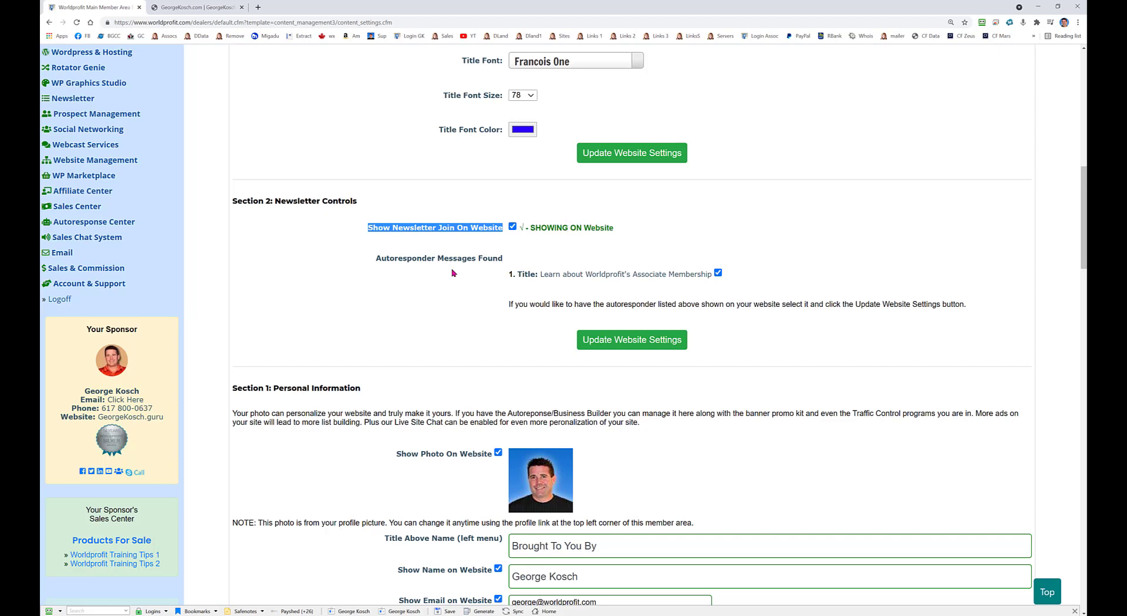
{"action": "left_click_drag", "start_coordinate": [376, 257], "coordinate": [510, 259]}
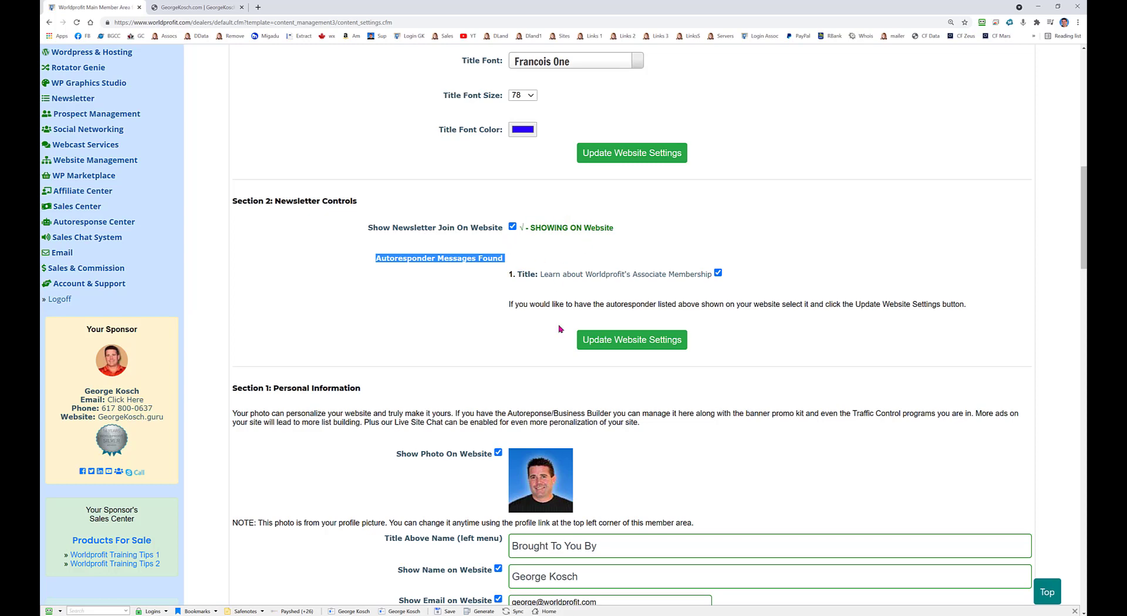
{"action": "left_click", "coordinate": [233, 10]}
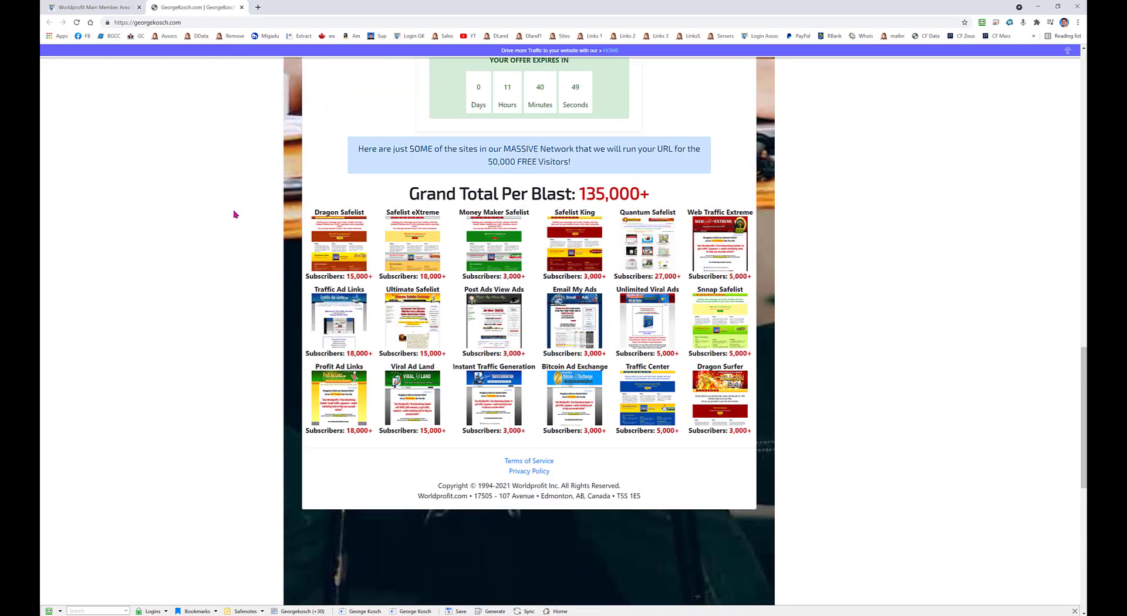
{"action": "scroll", "coordinate": [233, 214], "scroll_direction": "up", "scroll_amount": 15}
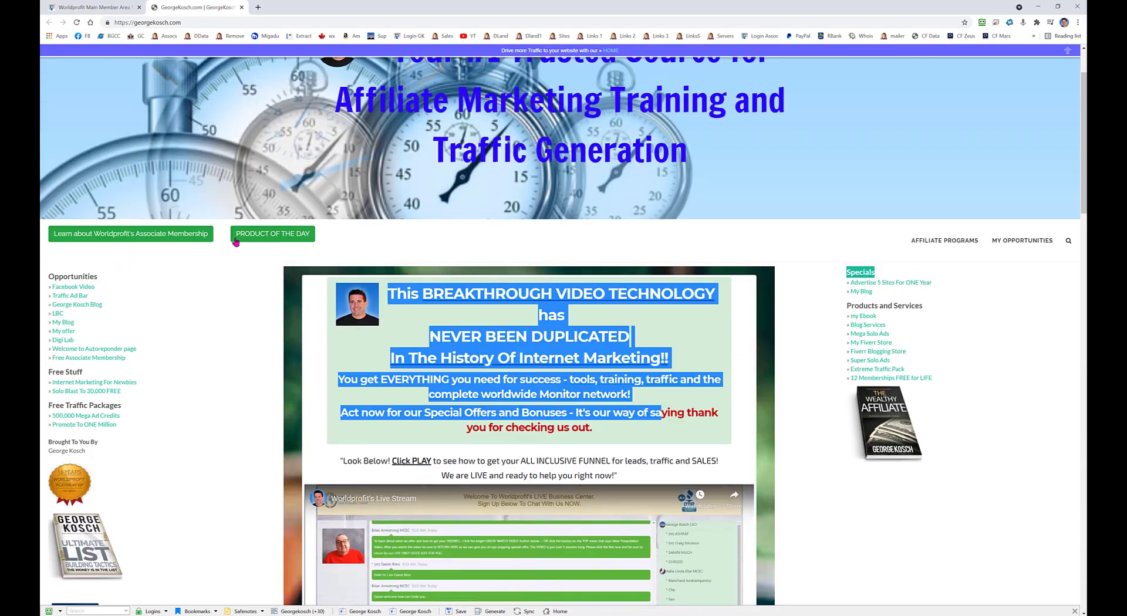
{"action": "left_click", "coordinate": [142, 236]}
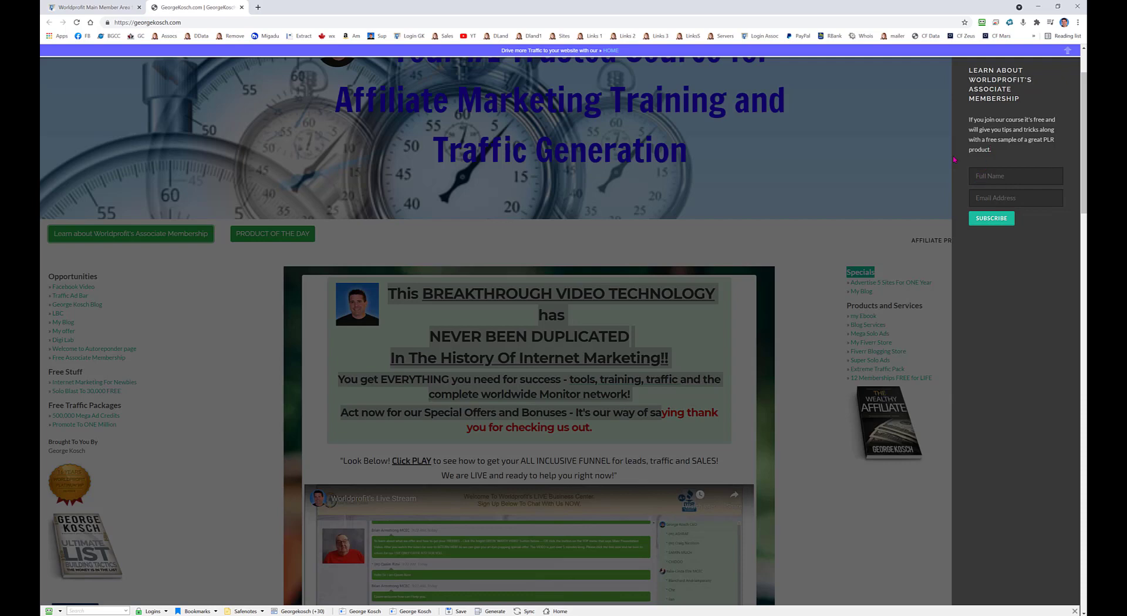
{"action": "left_click", "coordinate": [924, 156]}
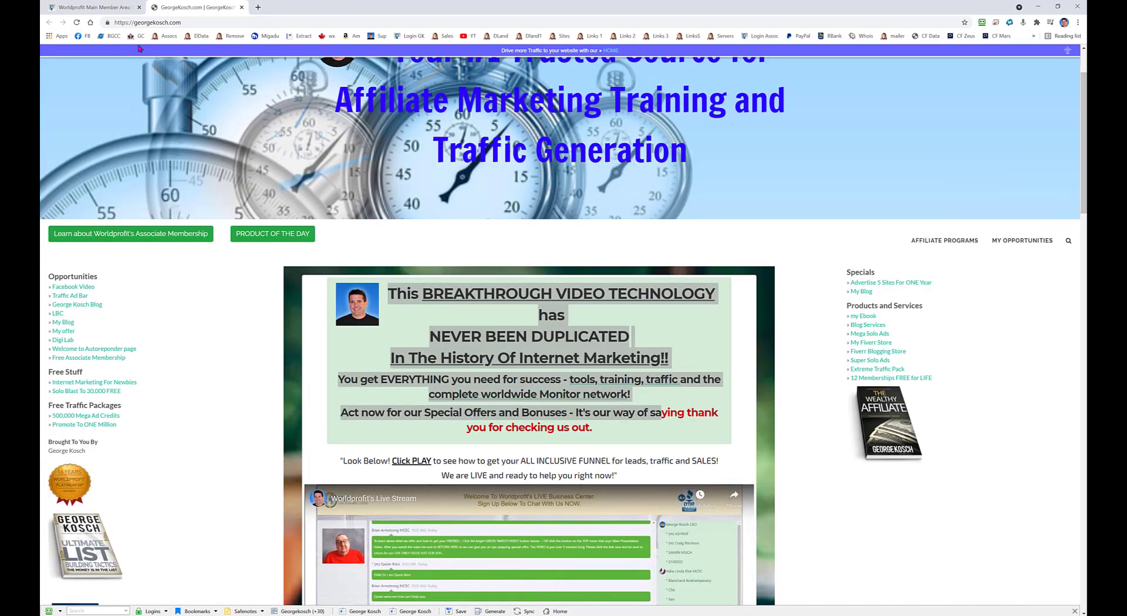
{"action": "left_click", "coordinate": [94, 7]}
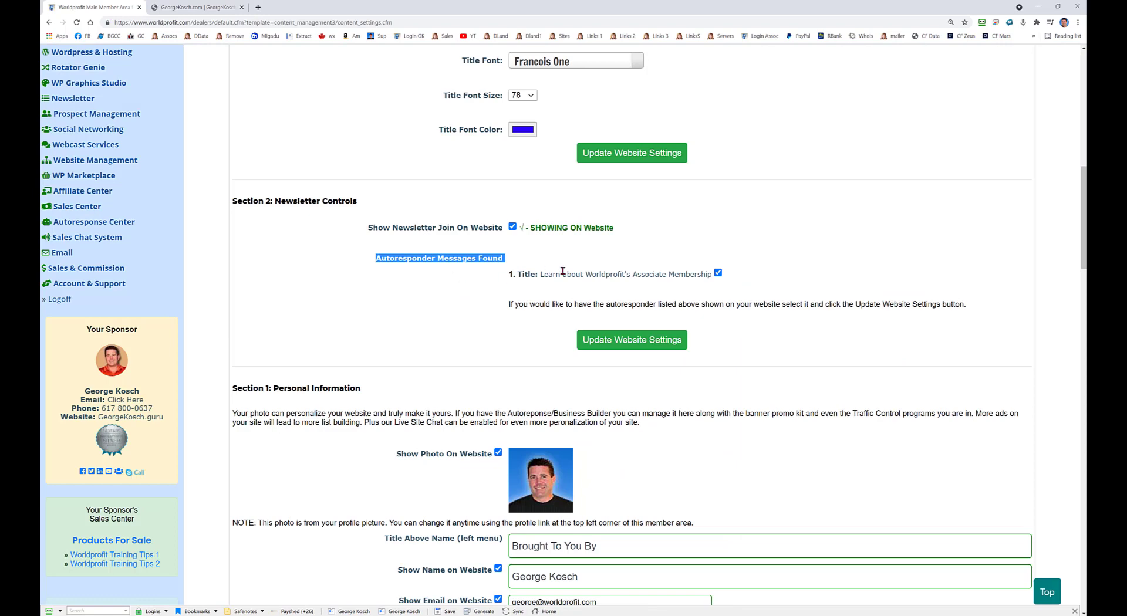
{"action": "left_click_drag", "start_coordinate": [540, 275], "coordinate": [713, 274]}
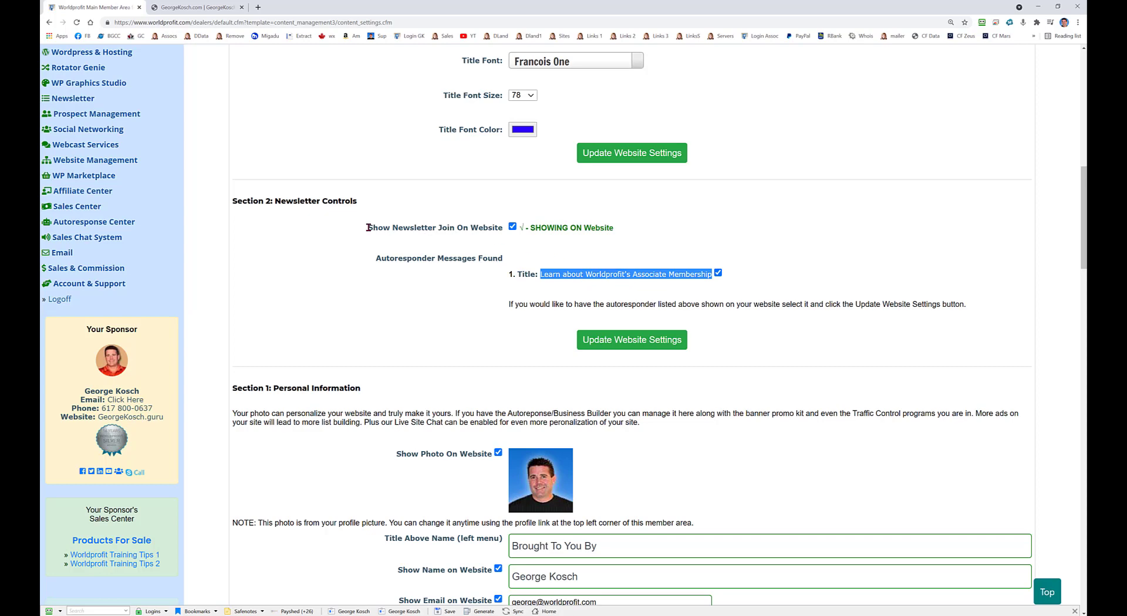
{"action": "left_click_drag", "start_coordinate": [368, 227], "coordinate": [499, 227]}
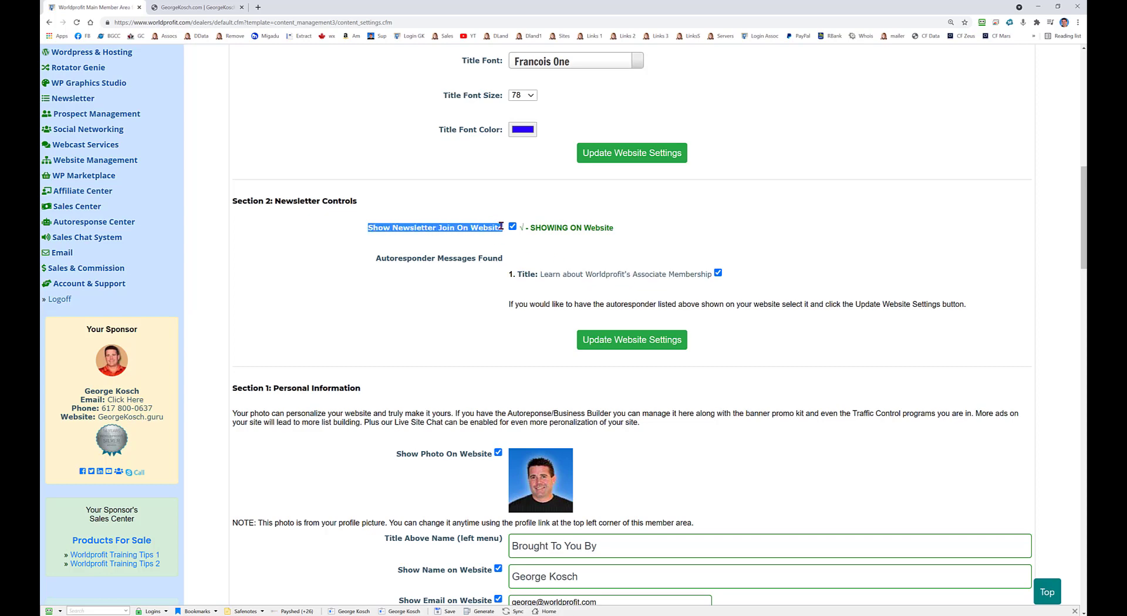
{"action": "left_click", "coordinate": [194, 7]}
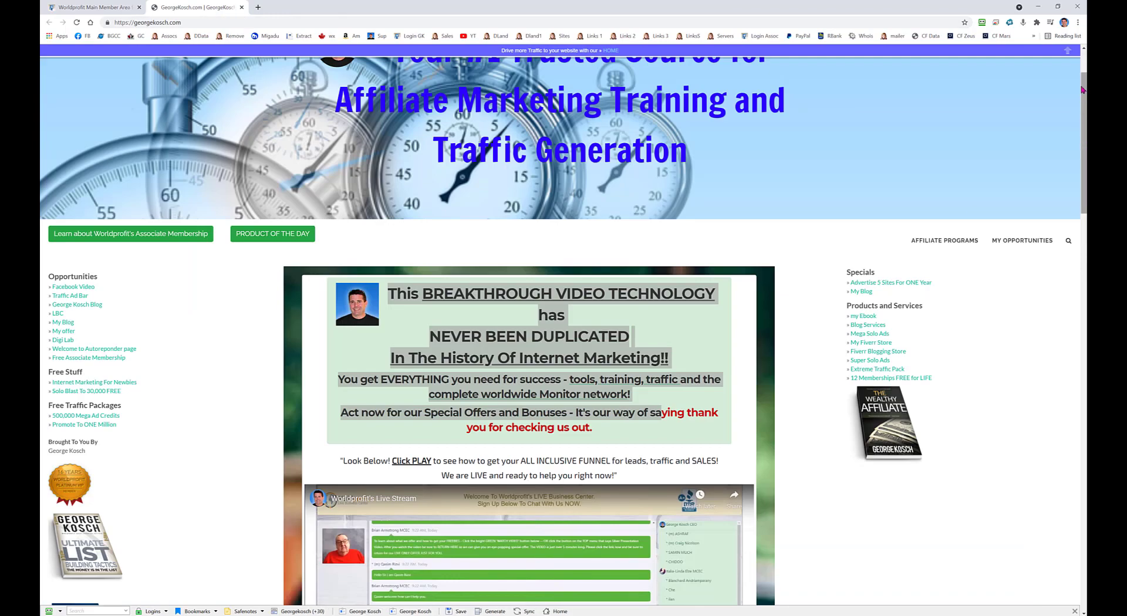
{"action": "left_click_drag", "start_coordinate": [1084, 90], "coordinate": [1074, 499]}
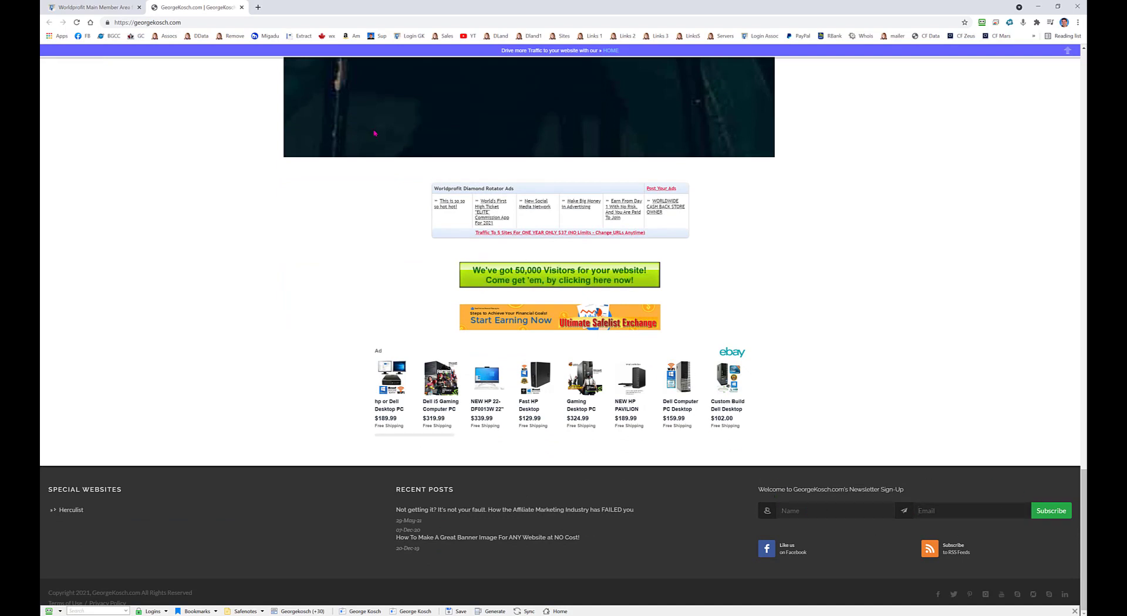
{"action": "left_click", "coordinate": [122, 11]}
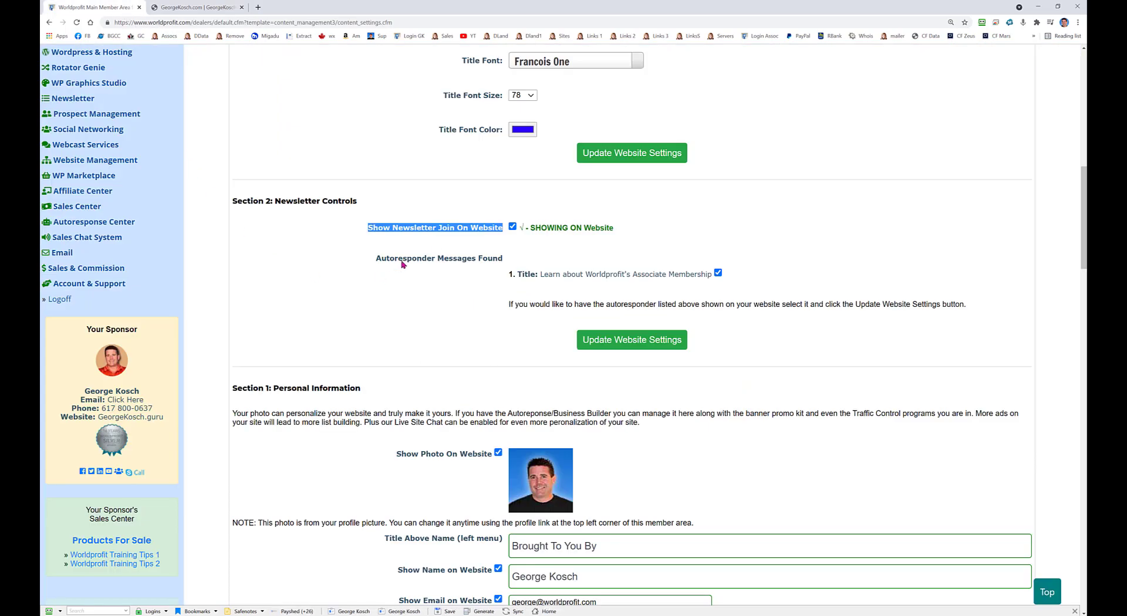
{"action": "left_click", "coordinate": [428, 264]}
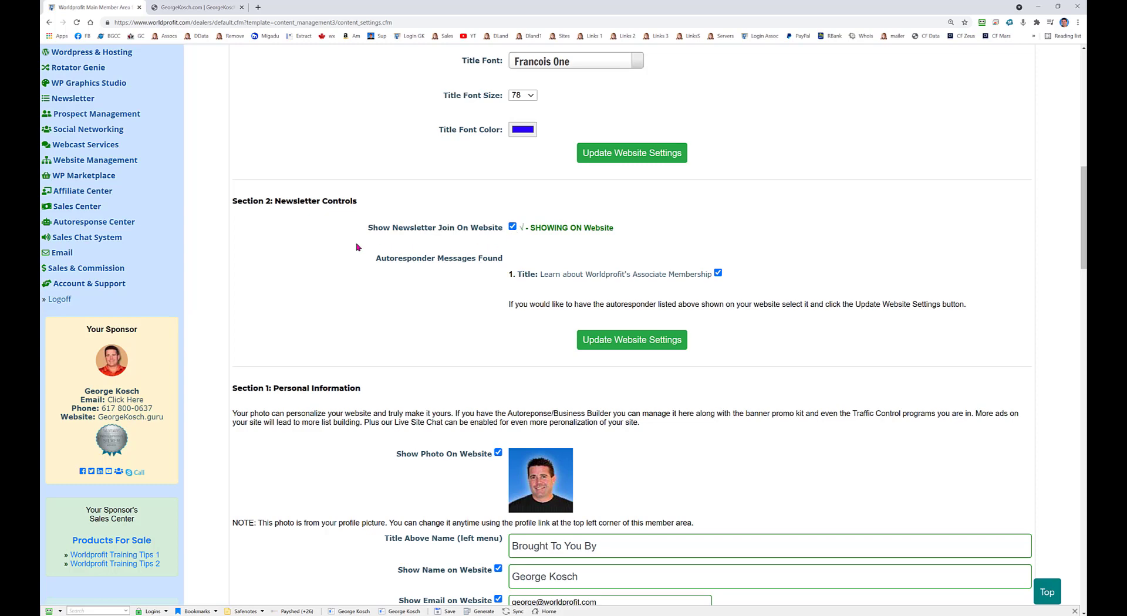
{"action": "scroll", "coordinate": [356, 248], "scroll_direction": "down", "scroll_amount": 3}
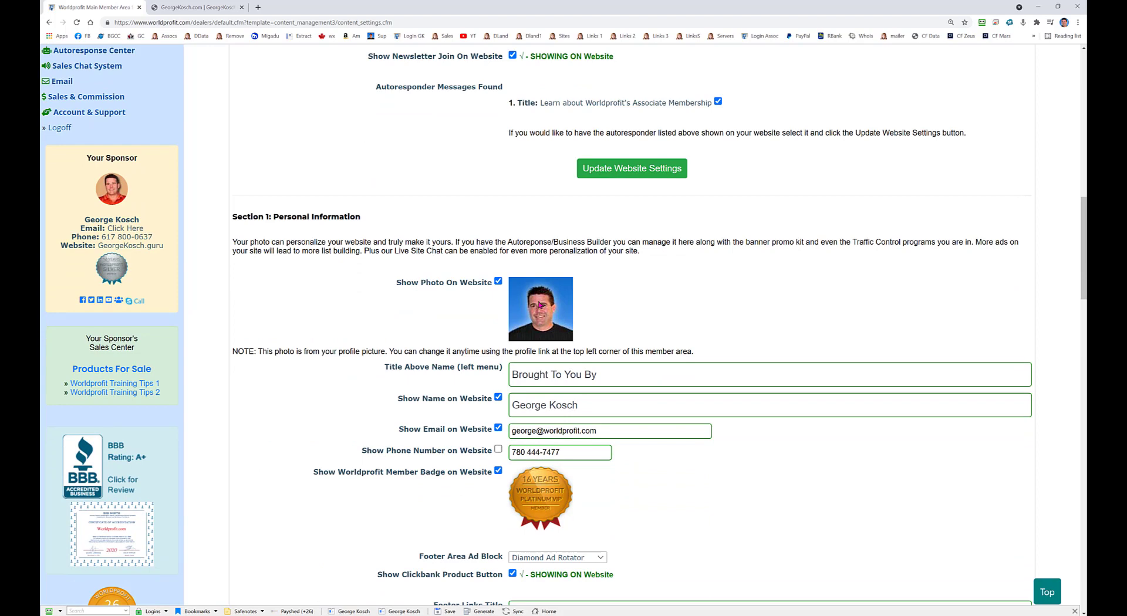
{"action": "scroll", "coordinate": [540, 305], "scroll_direction": "down", "scroll_amount": 2}
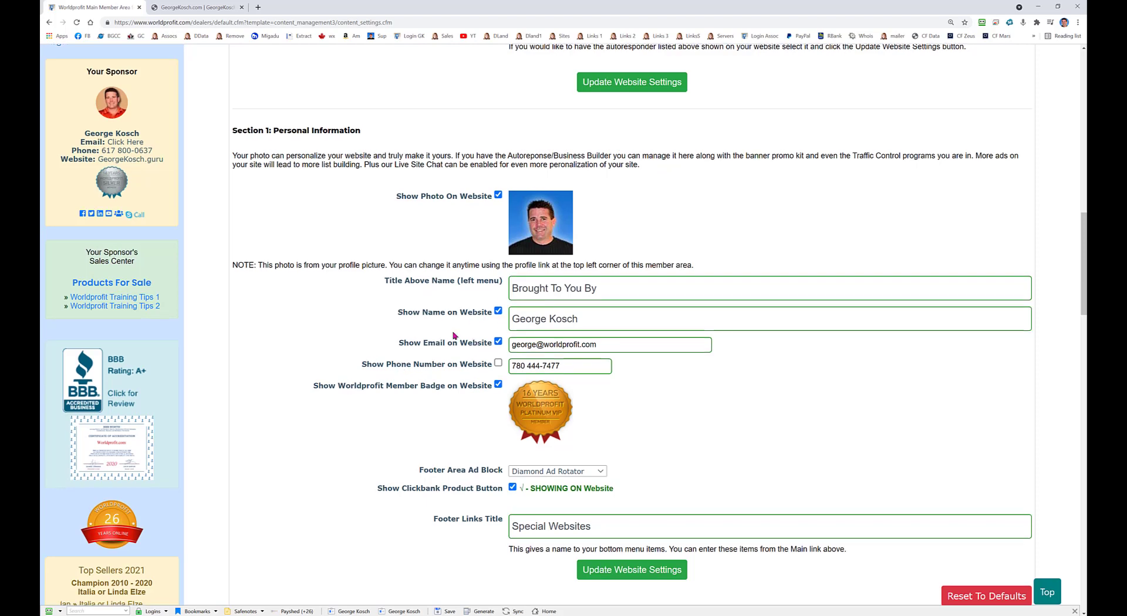
{"action": "scroll", "coordinate": [528, 332], "scroll_direction": "down", "scroll_amount": 2}
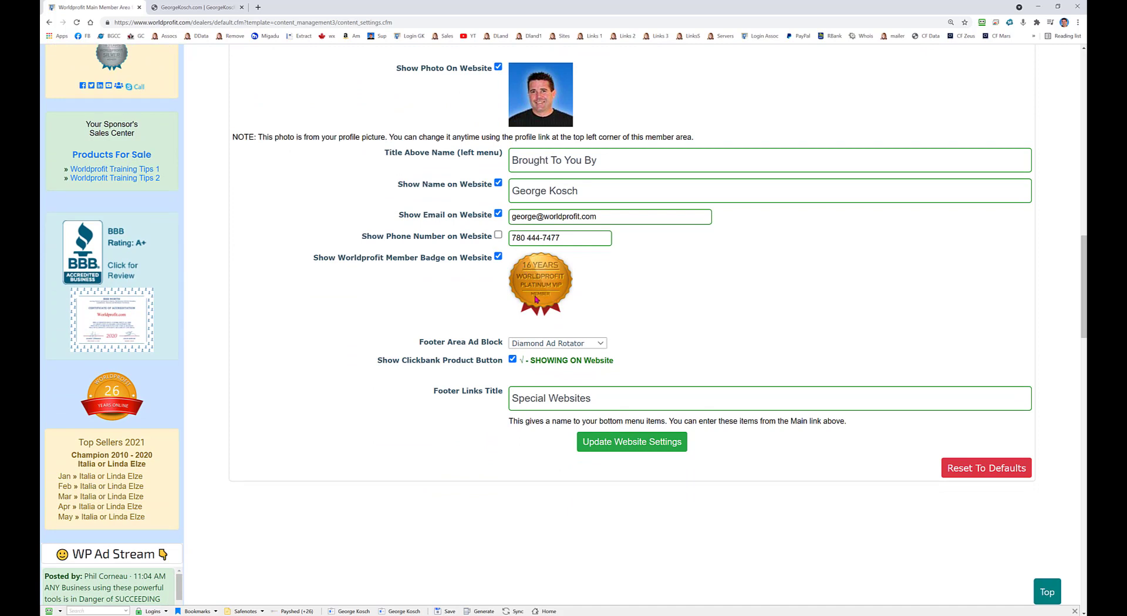
{"action": "left_click_drag", "start_coordinate": [427, 340], "coordinate": [495, 342]}
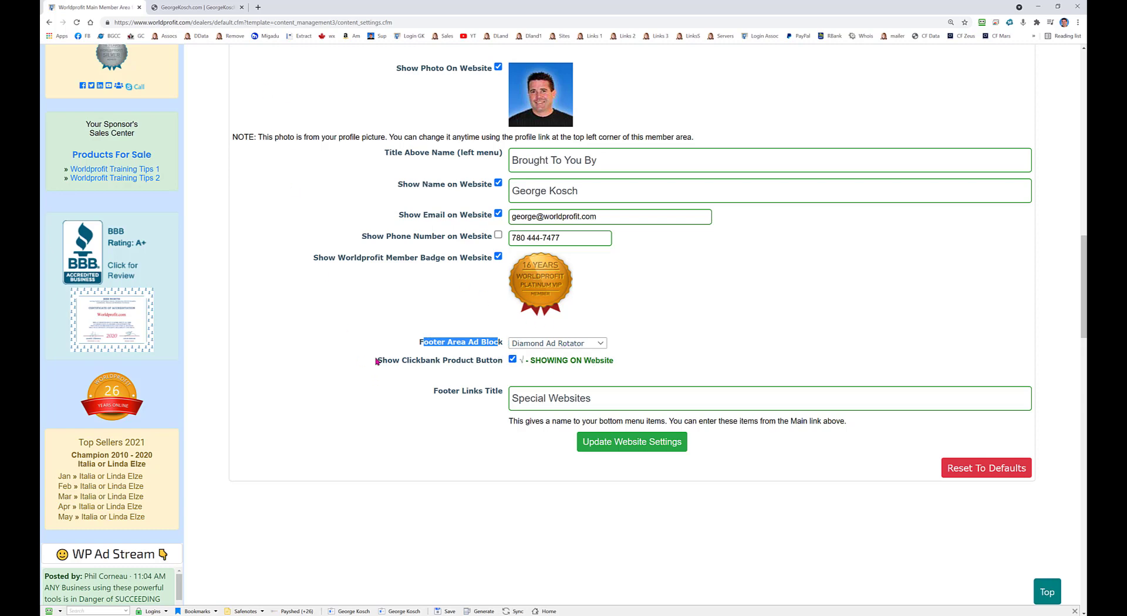
{"action": "left_click_drag", "start_coordinate": [377, 361], "coordinate": [501, 359]}
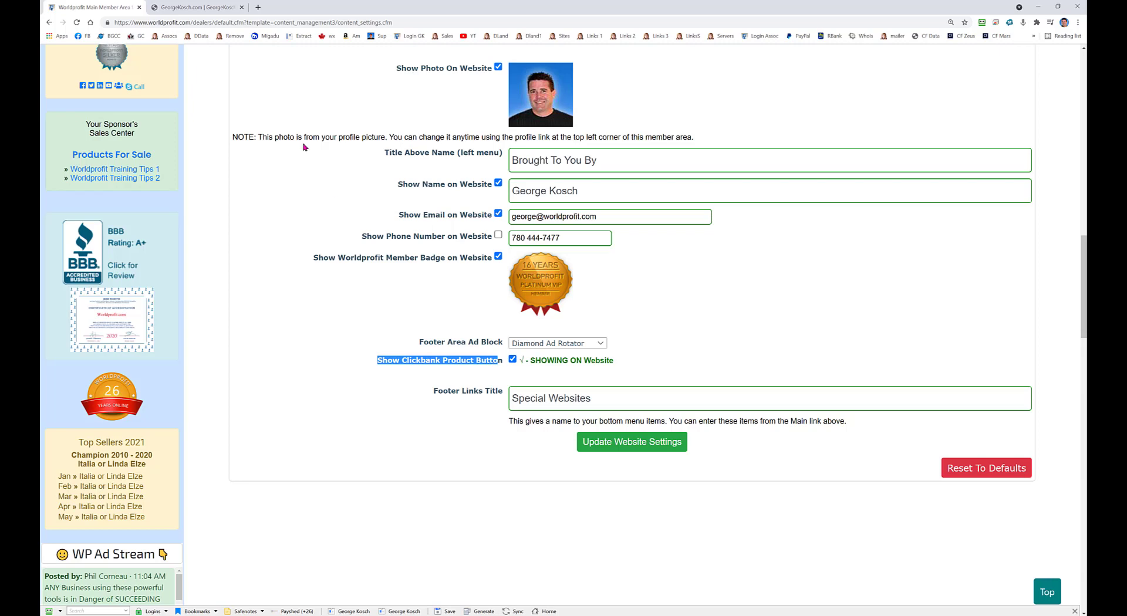
{"action": "left_click", "coordinate": [210, 9]}
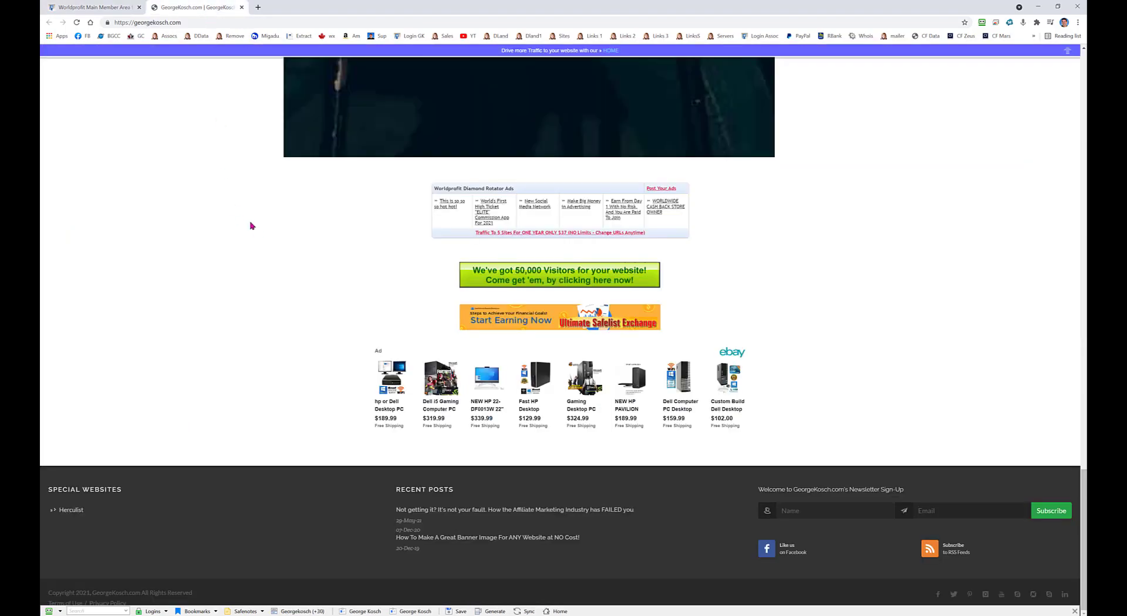
{"action": "scroll", "coordinate": [241, 232], "scroll_direction": "up", "scroll_amount": 1}
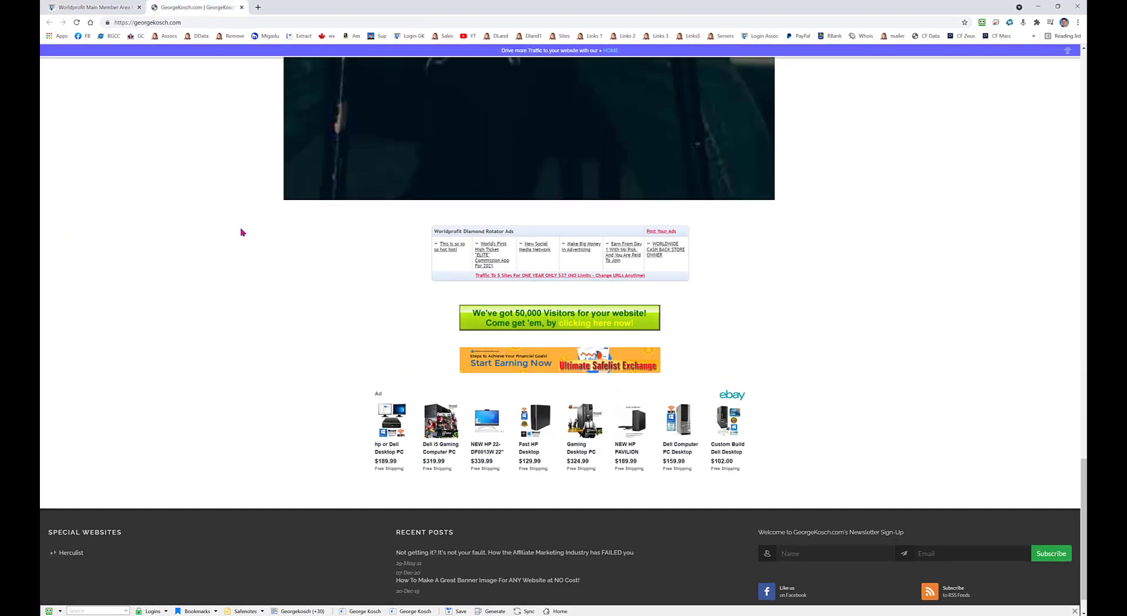
{"action": "scroll", "coordinate": [241, 232], "scroll_direction": "up", "scroll_amount": 1}
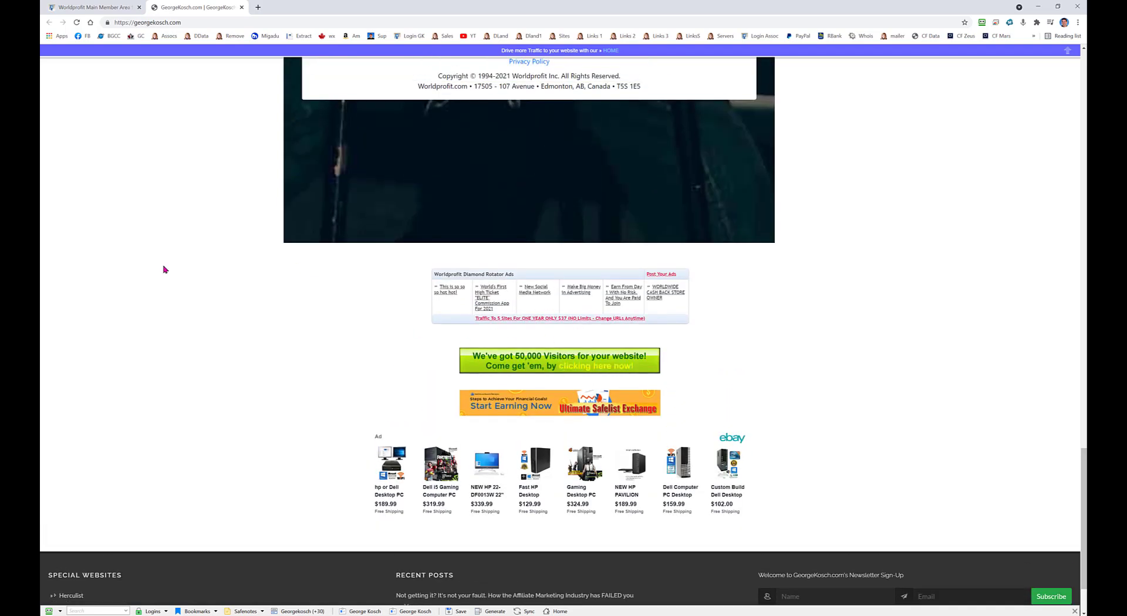
{"action": "scroll", "coordinate": [165, 269], "scroll_direction": "up", "scroll_amount": 5}
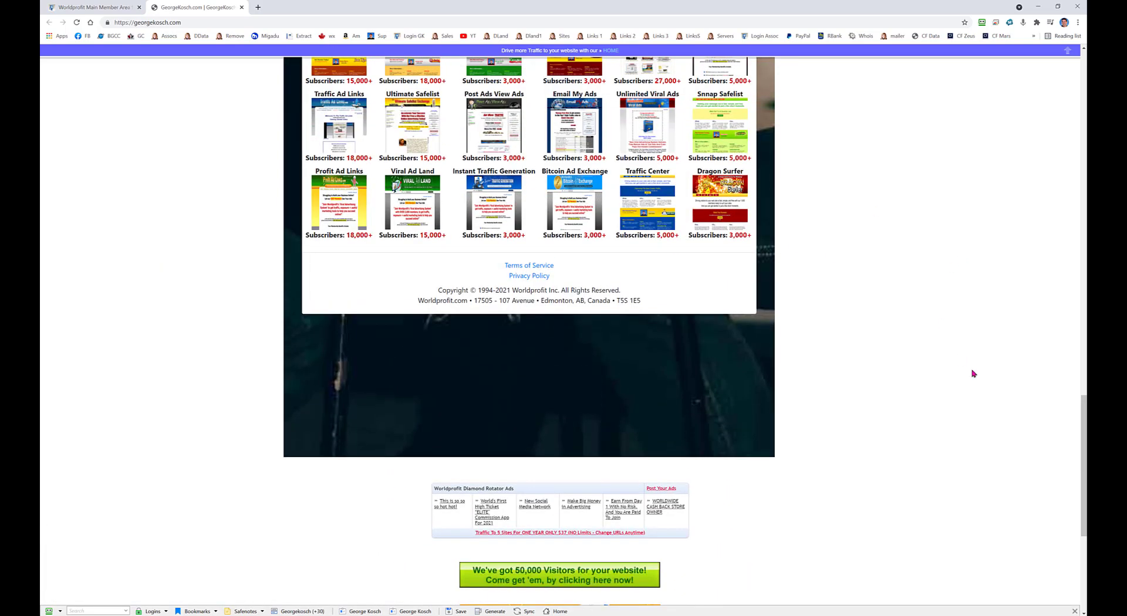
{"action": "scroll", "coordinate": [1083, 447], "scroll_direction": "up", "scroll_amount": 1}
{"action": "left_click_drag", "start_coordinate": [1084, 447], "coordinate": [1083, 111]}
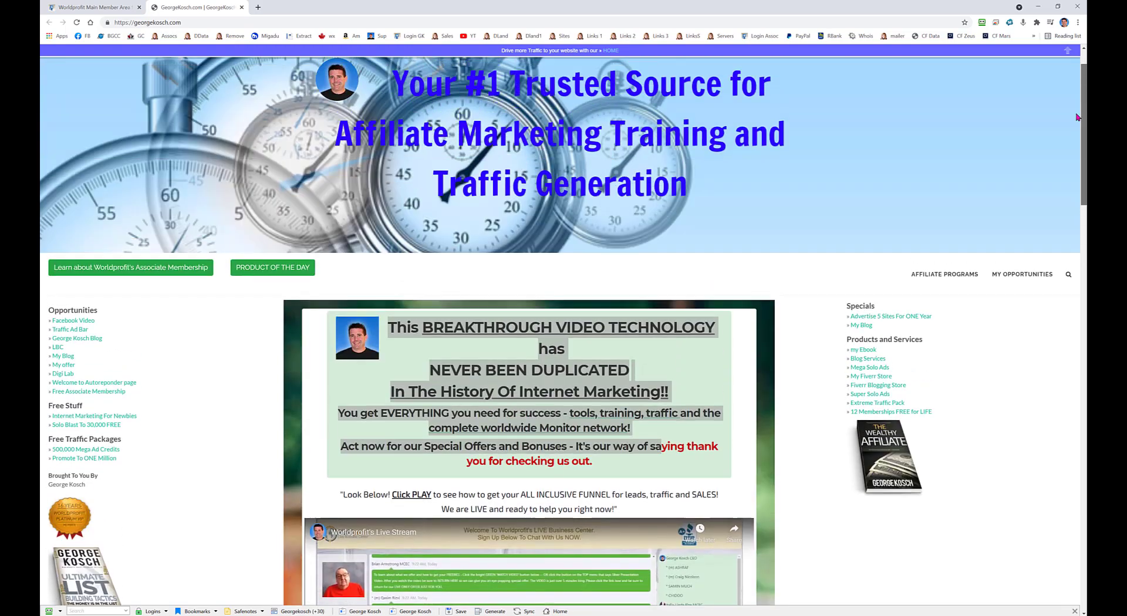
{"action": "left_click", "coordinate": [275, 272]}
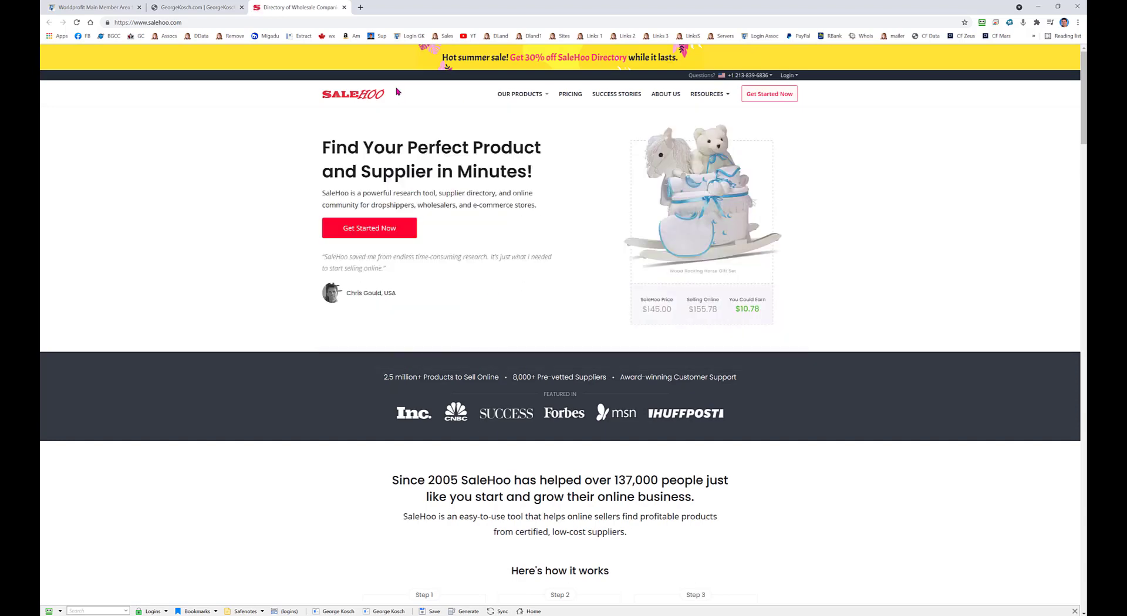
{"action": "left_click", "coordinate": [345, 8]}
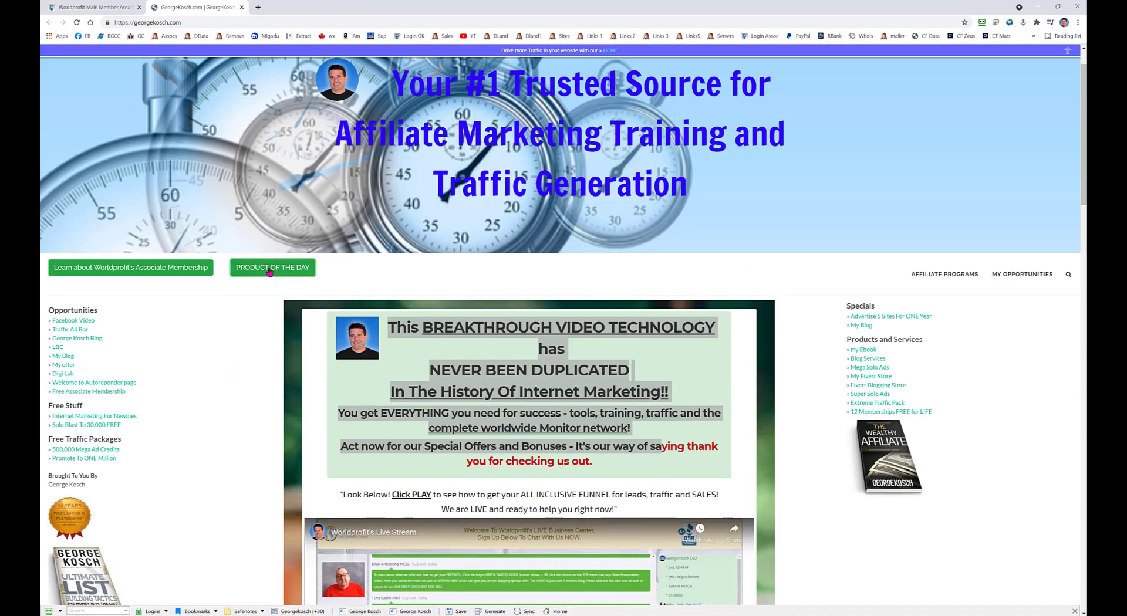
{"action": "left_click", "coordinate": [104, 8]}
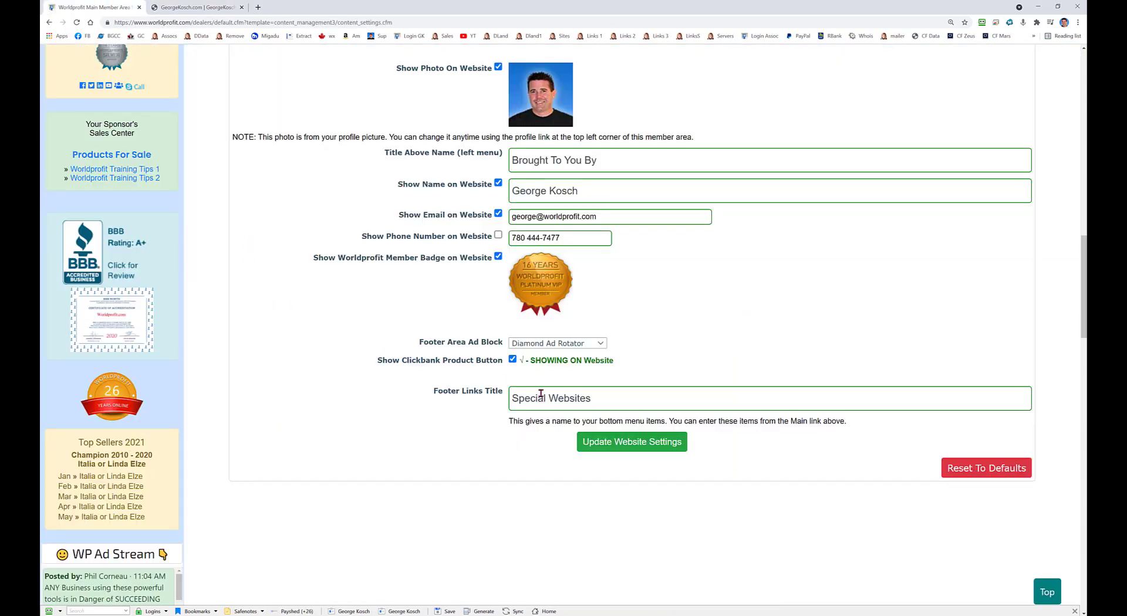
{"action": "left_click", "coordinate": [467, 394]}
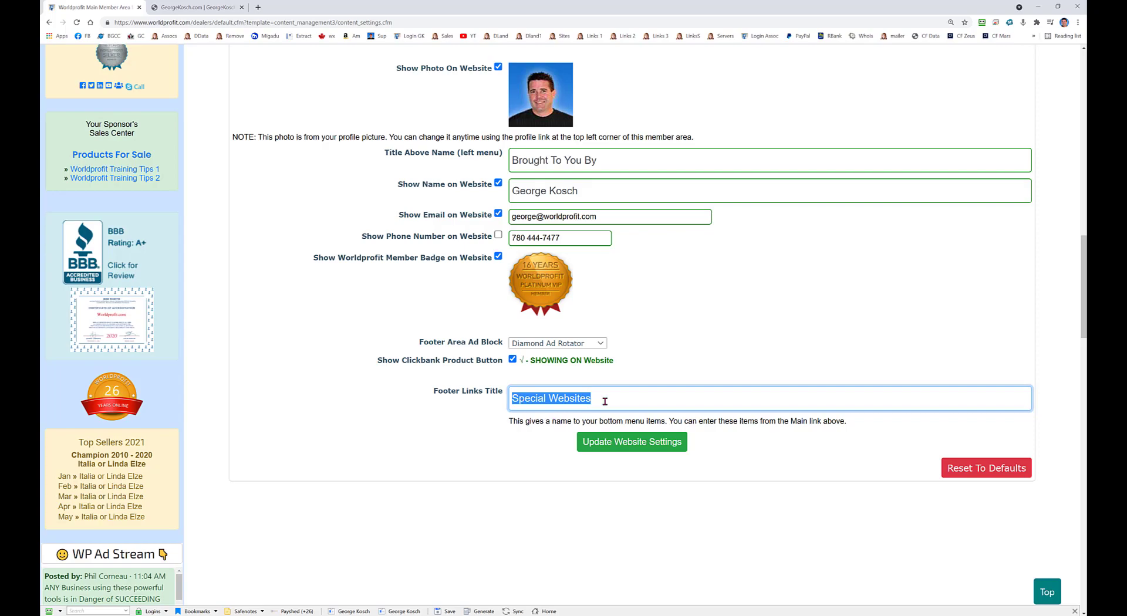
{"action": "left_click", "coordinate": [194, 7]}
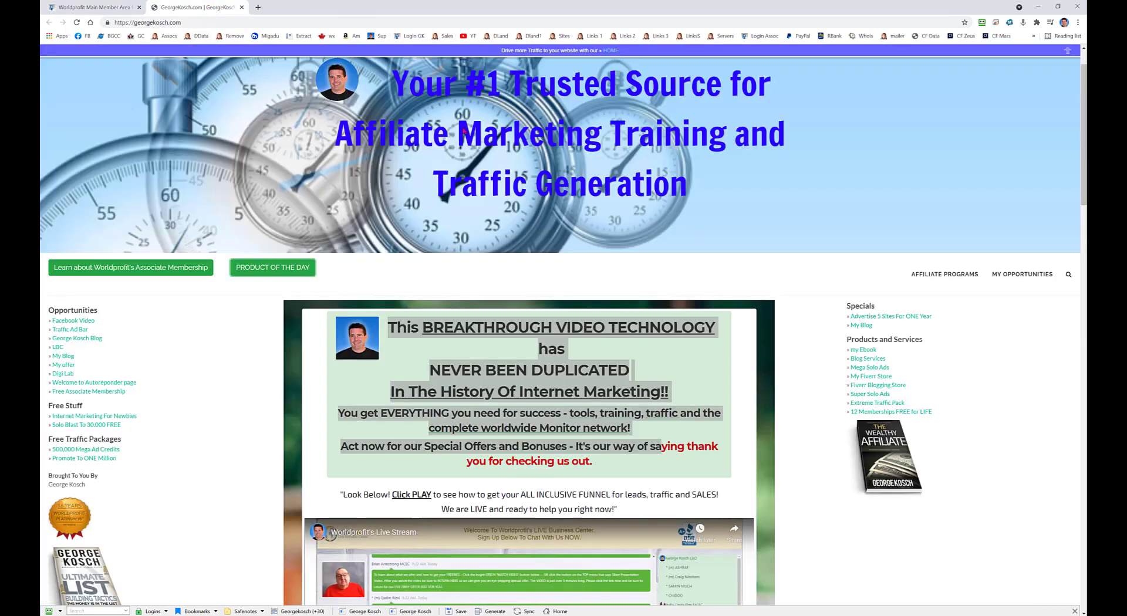
{"action": "left_click_drag", "start_coordinate": [1078, 74], "coordinate": [1077, 488]}
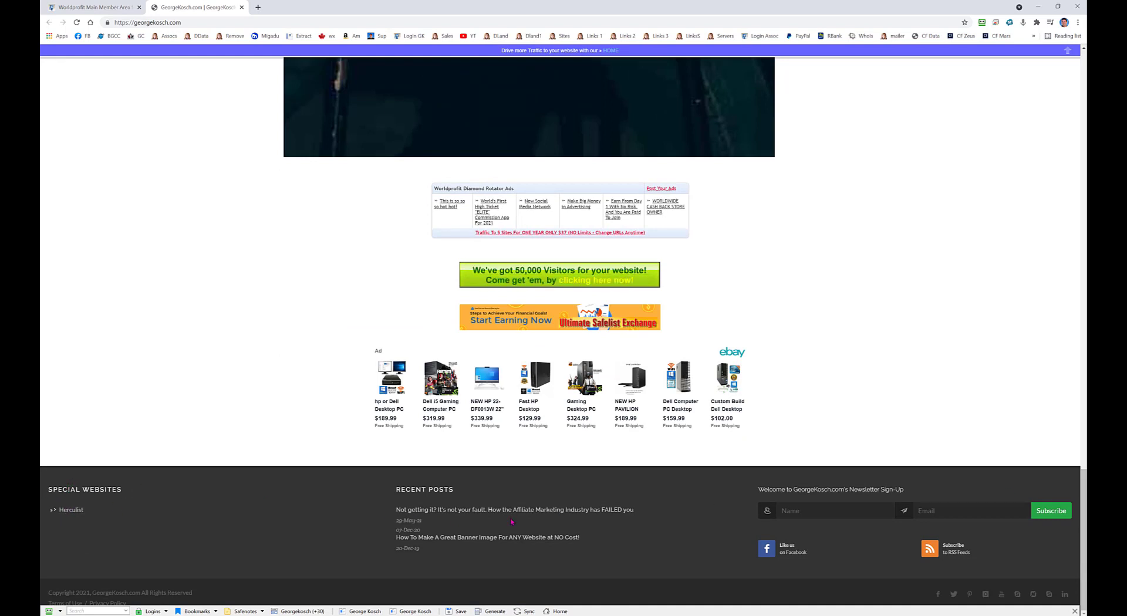
{"action": "left_click", "coordinate": [111, 8]}
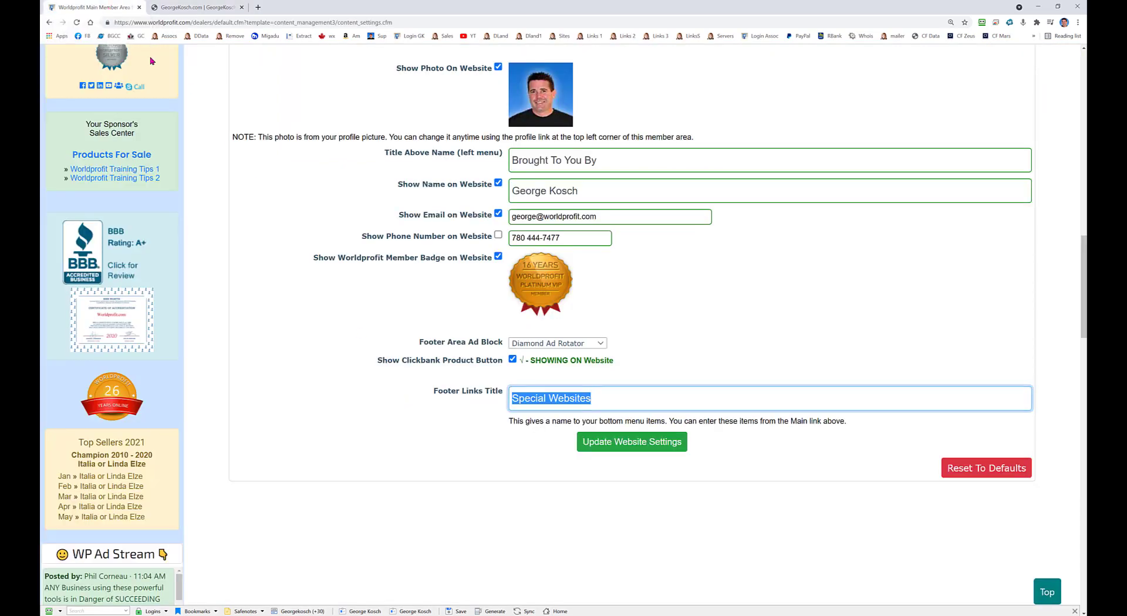
{"action": "left_click", "coordinate": [1047, 593]}
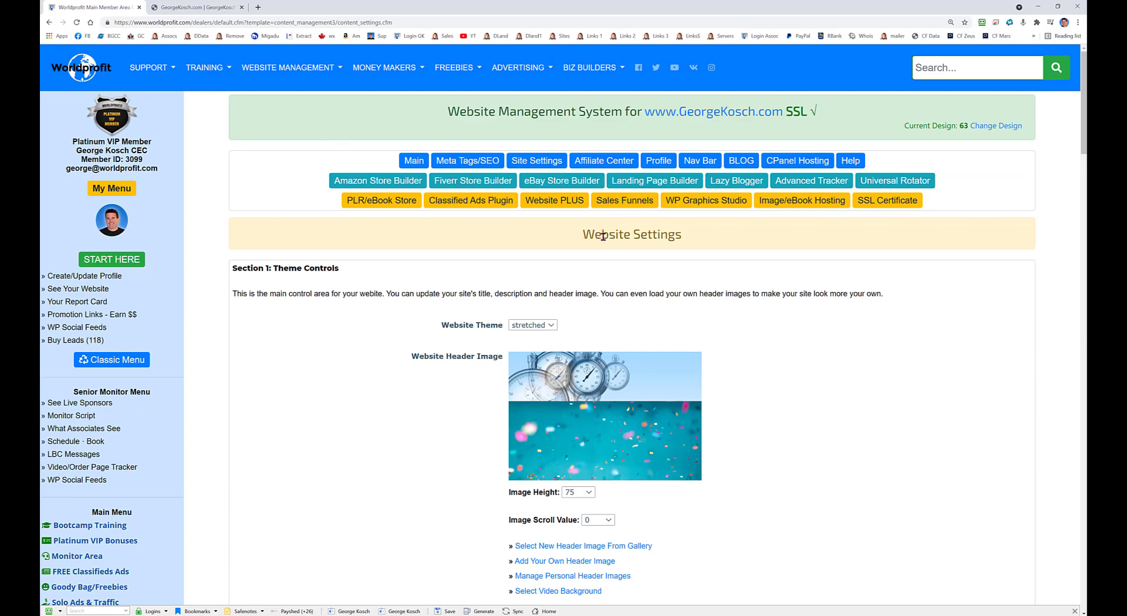
- Open the Menu/Page/Link List, scroll the menu tables to the Website Reset box, then jump back to Top
{"action": "scroll", "coordinate": [829, 272], "scroll_direction": "down", "scroll_amount": 15}
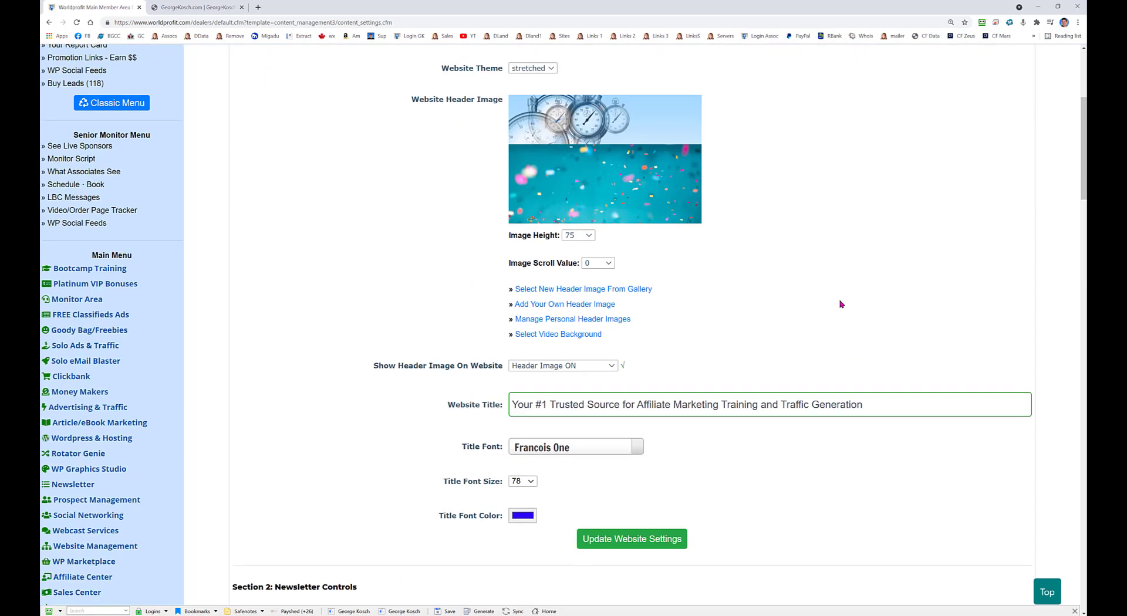
{"action": "scroll", "coordinate": [885, 416], "scroll_direction": "down", "scroll_amount": 3}
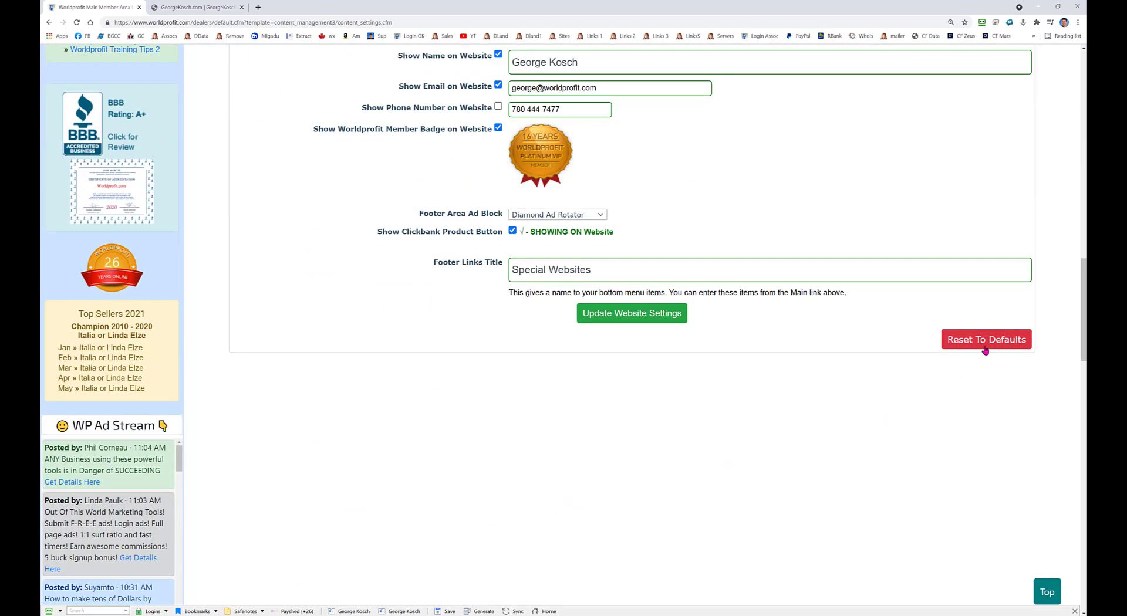
{"action": "scroll", "coordinate": [1084, 320], "scroll_direction": "up", "scroll_amount": 20}
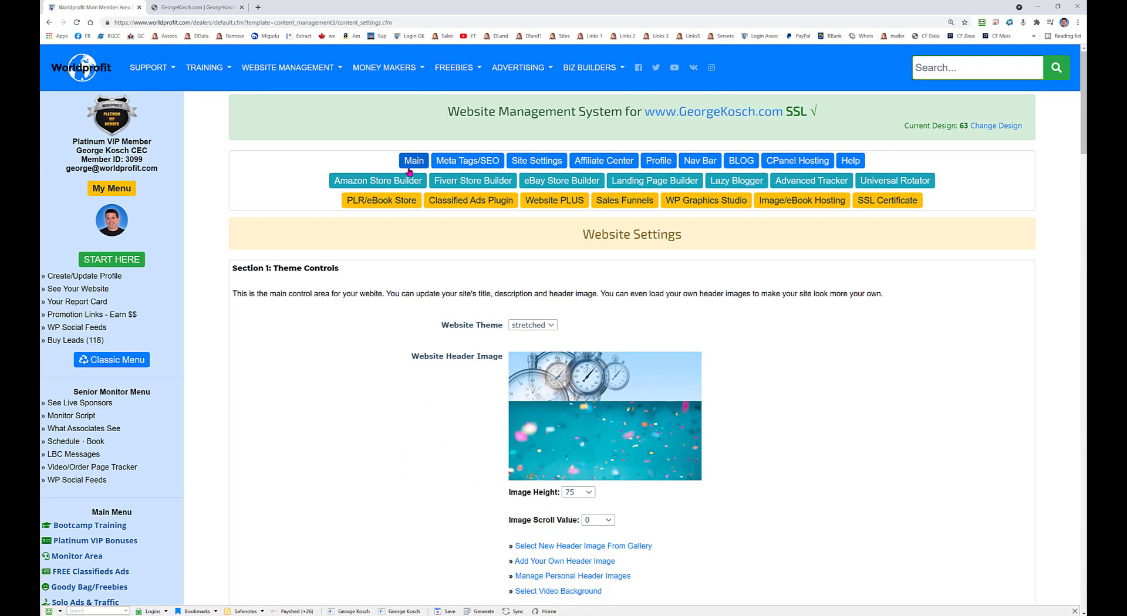
{"action": "left_click", "coordinate": [413, 162]}
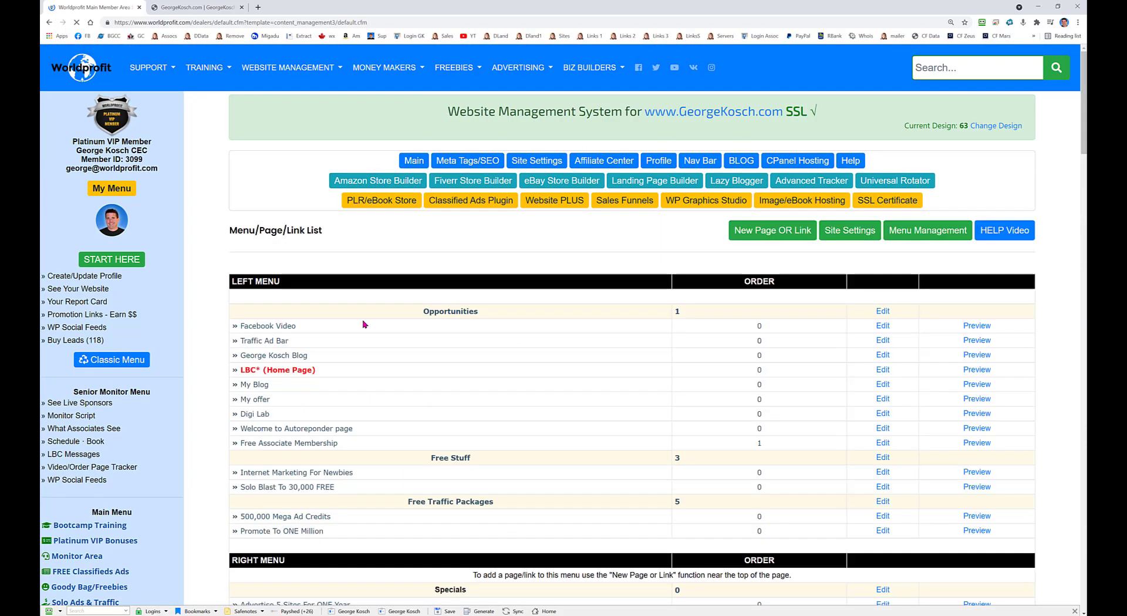
{"action": "scroll", "coordinate": [470, 326], "scroll_direction": "down", "scroll_amount": 10}
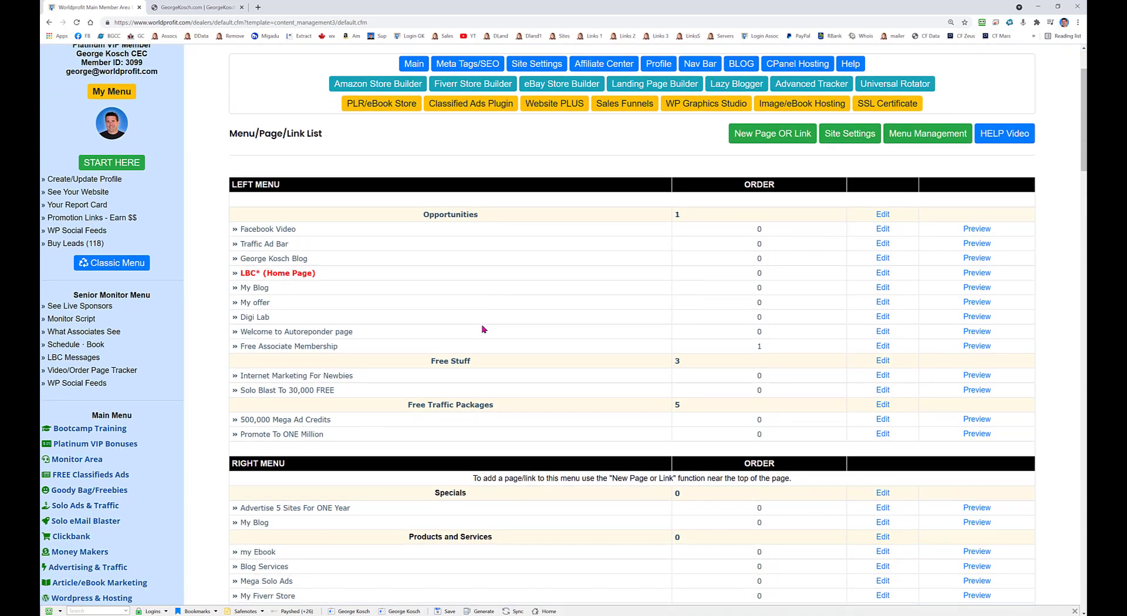
{"action": "scroll", "coordinate": [633, 314], "scroll_direction": "down", "scroll_amount": 7}
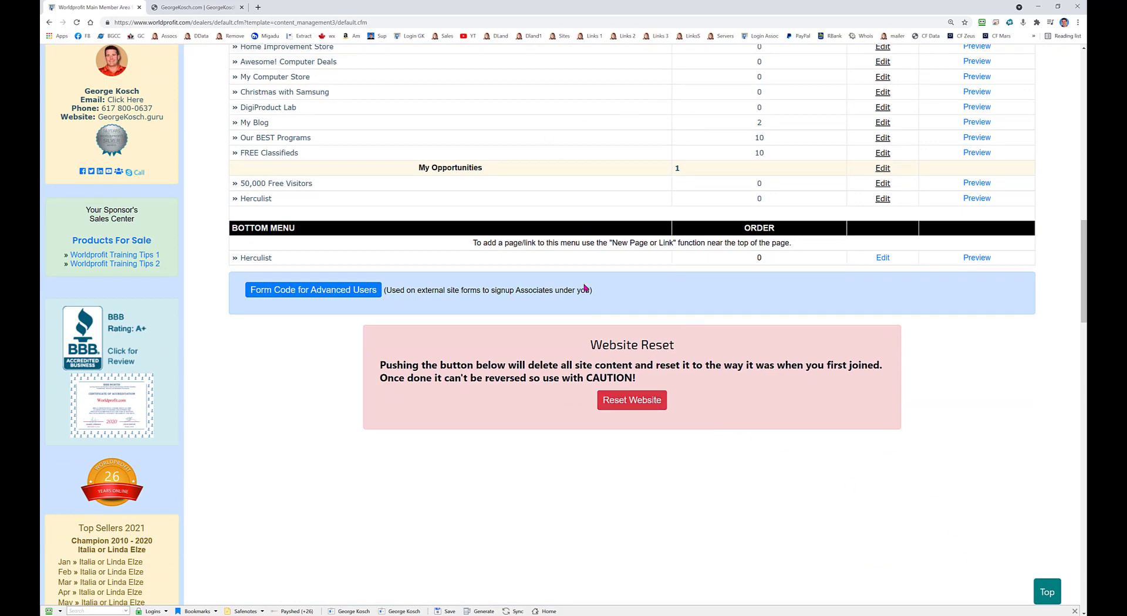
{"action": "left_click", "coordinate": [1043, 595]}
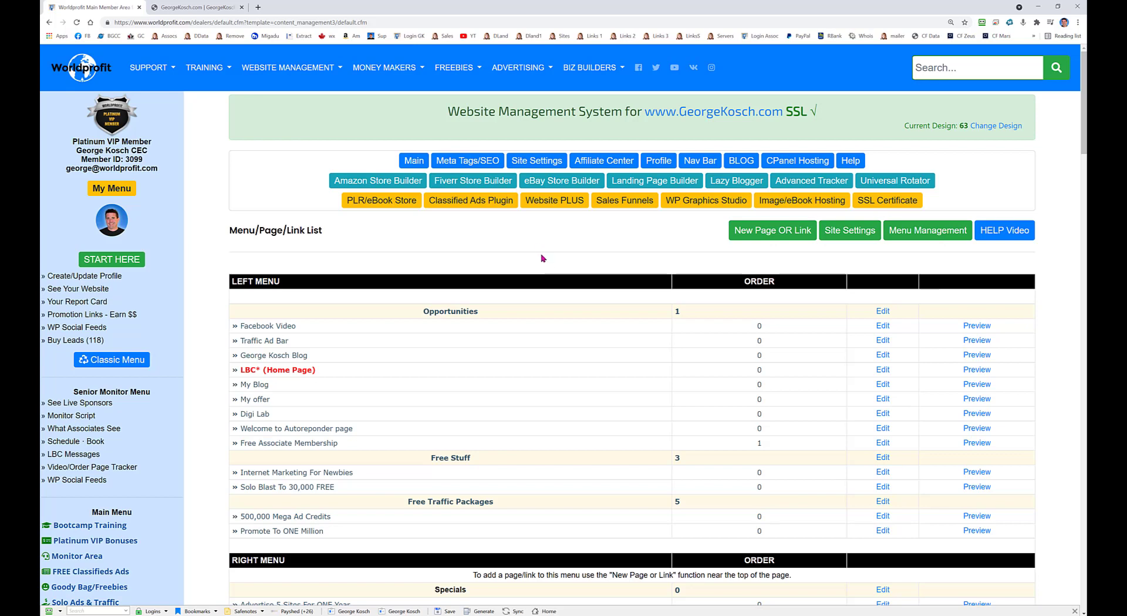
- Open the Meta Tags/SEO settings and highlight the GeorgeKosch.com site title
{"action": "left_click", "coordinate": [468, 161]}
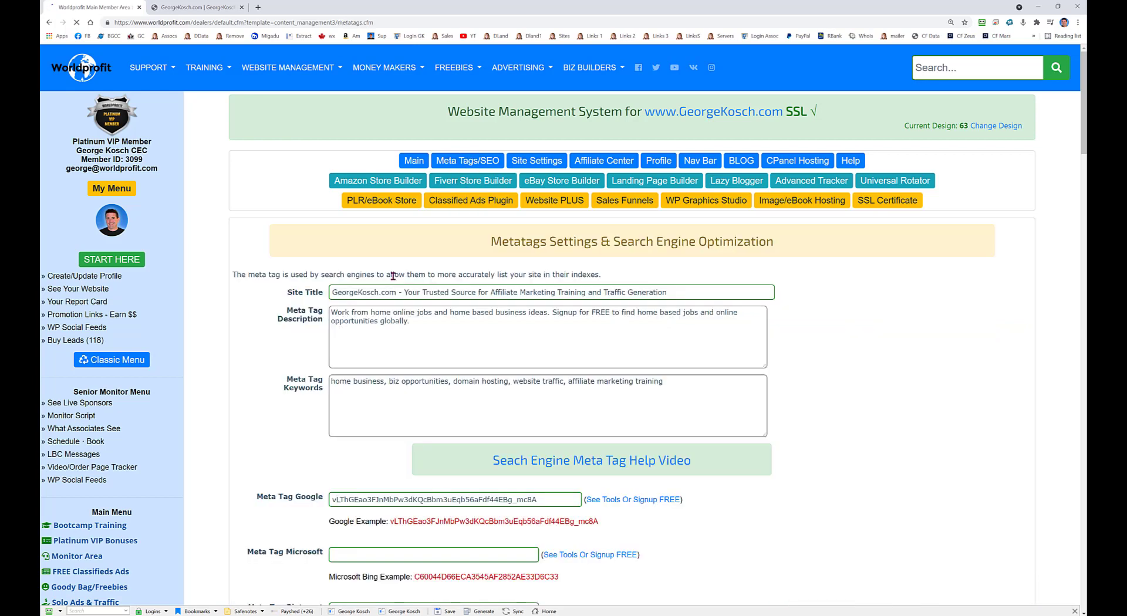
{"action": "left_click_drag", "start_coordinate": [330, 292], "coordinate": [395, 287]}
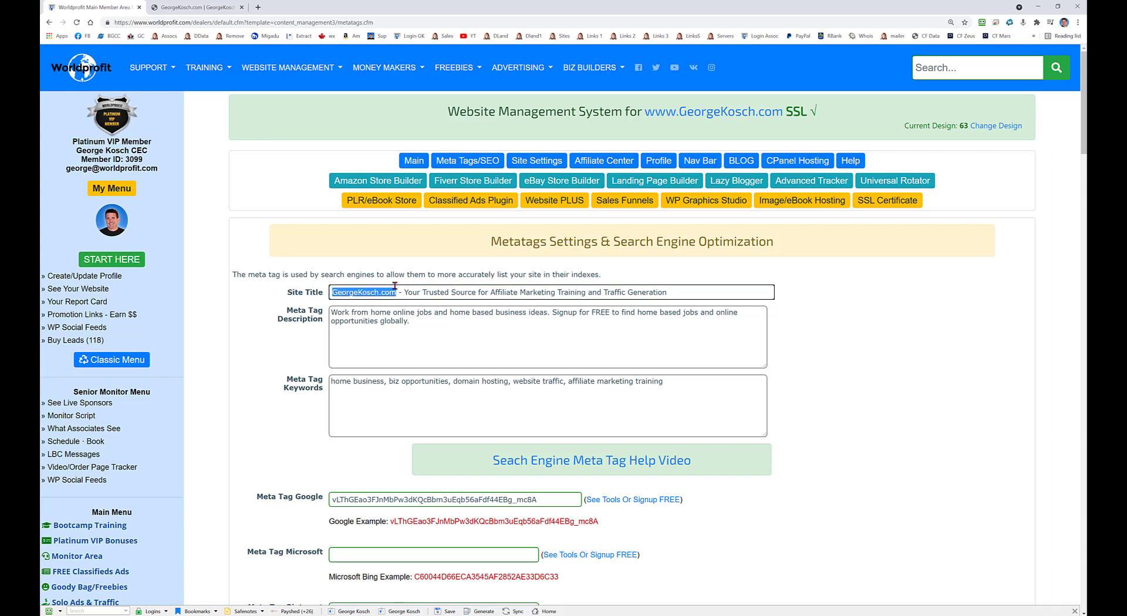
{"action": "left_click_drag", "start_coordinate": [708, 293], "coordinate": [428, 332]}
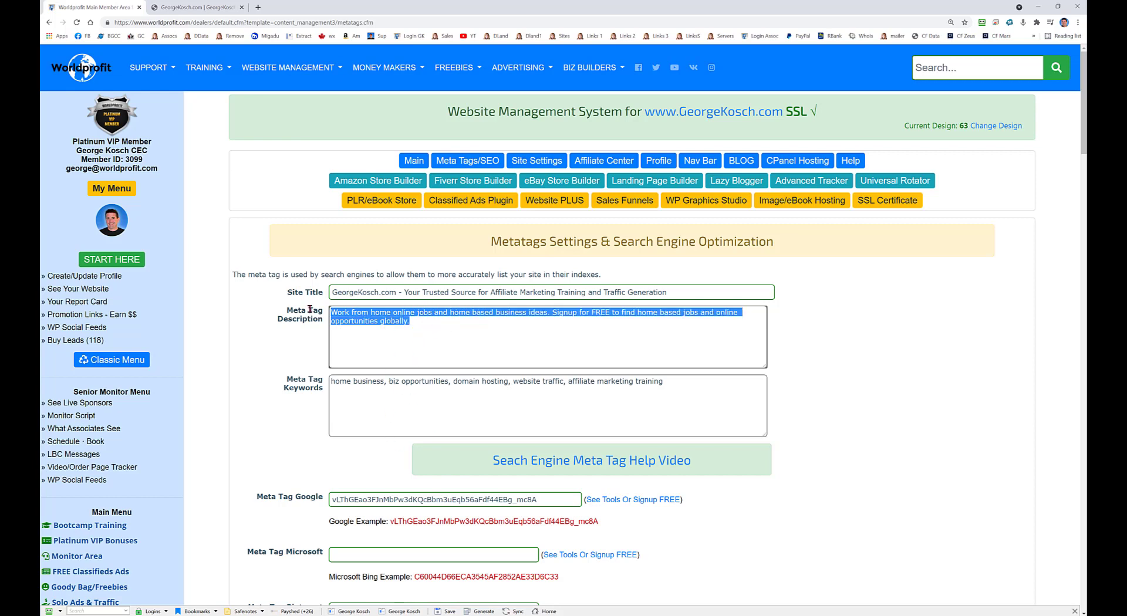
- Review the meta description, keywords and Google code, then return to the Menu/Page/Link List
{"action": "scroll", "coordinate": [297, 338], "scroll_direction": "down", "scroll_amount": 1}
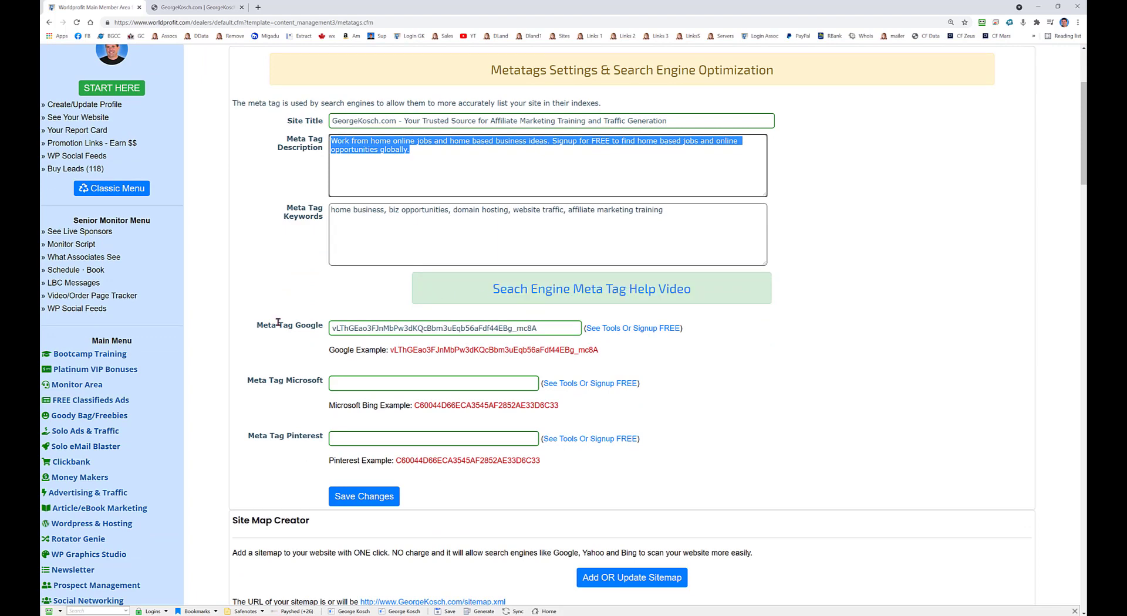
{"action": "scroll", "coordinate": [275, 434], "scroll_direction": "down", "scroll_amount": 2}
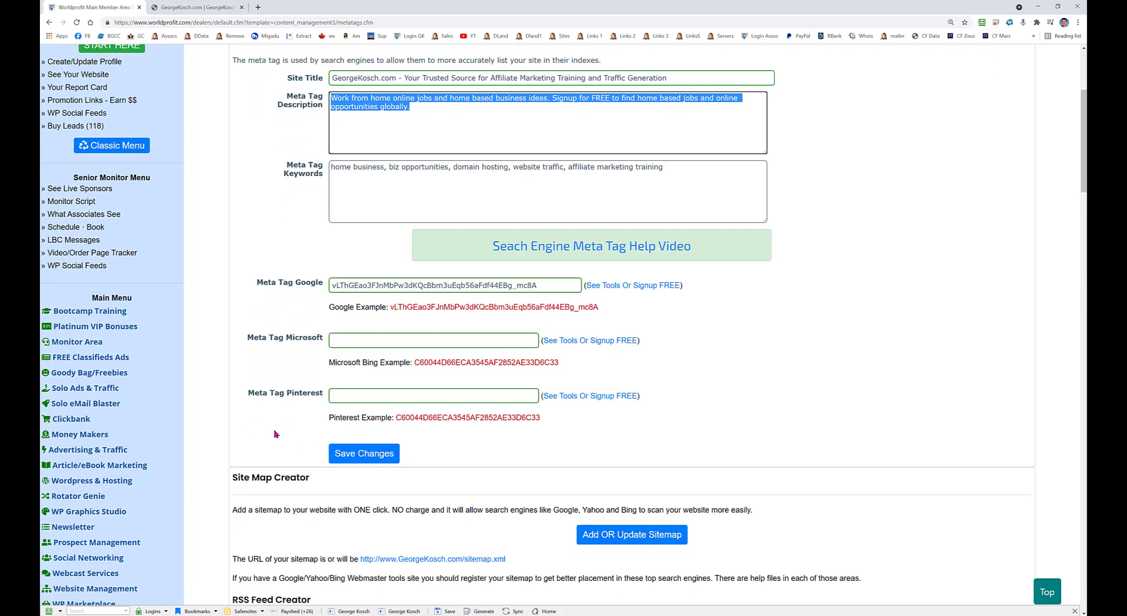
{"action": "scroll", "coordinate": [276, 434], "scroll_direction": "down", "scroll_amount": 5}
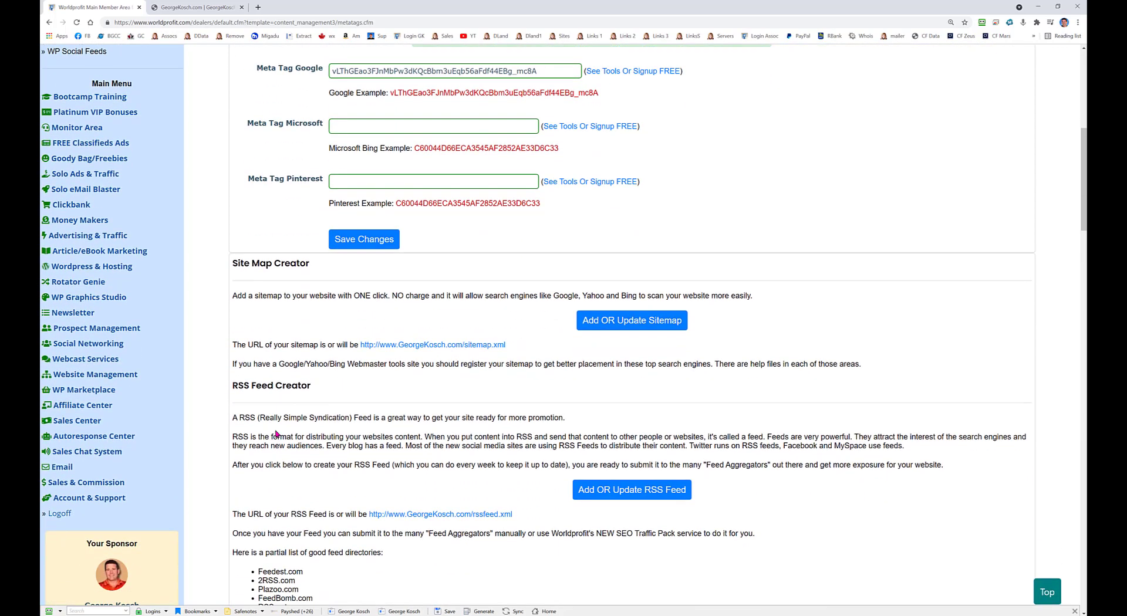
{"action": "scroll", "coordinate": [383, 421], "scroll_direction": "down", "scroll_amount": 2}
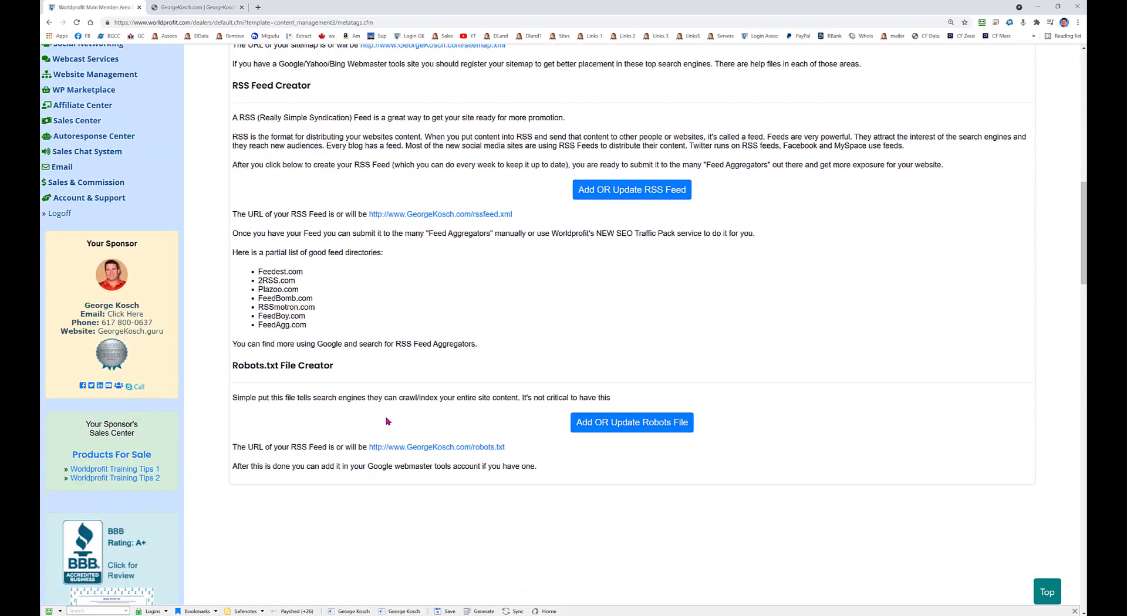
{"action": "scroll", "coordinate": [387, 422], "scroll_direction": "up", "scroll_amount": 5}
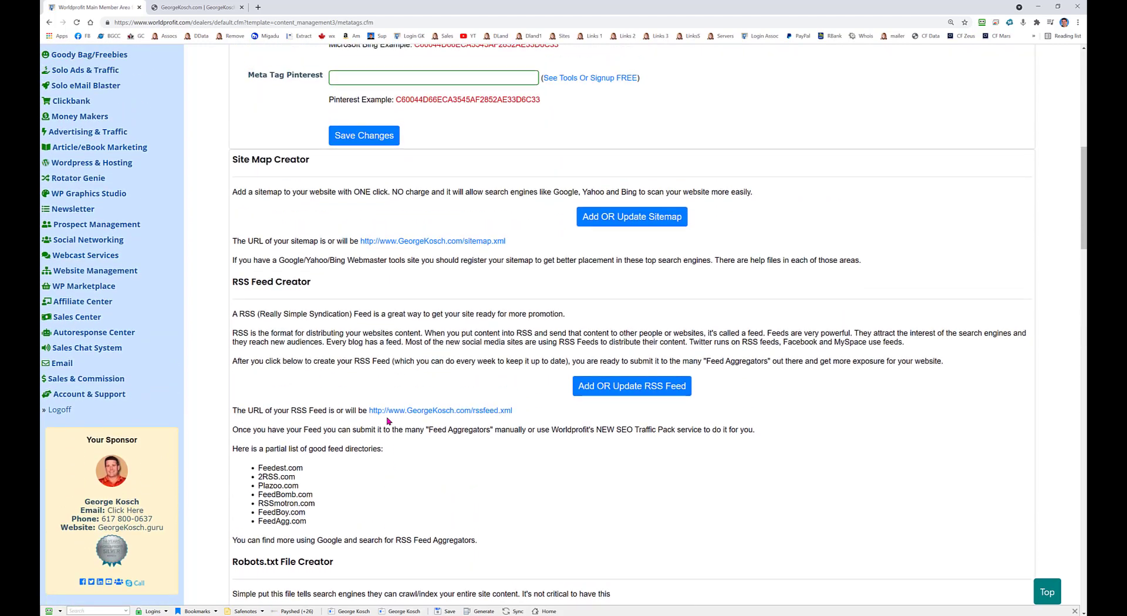
{"action": "scroll", "coordinate": [389, 422], "scroll_direction": "up", "scroll_amount": 1}
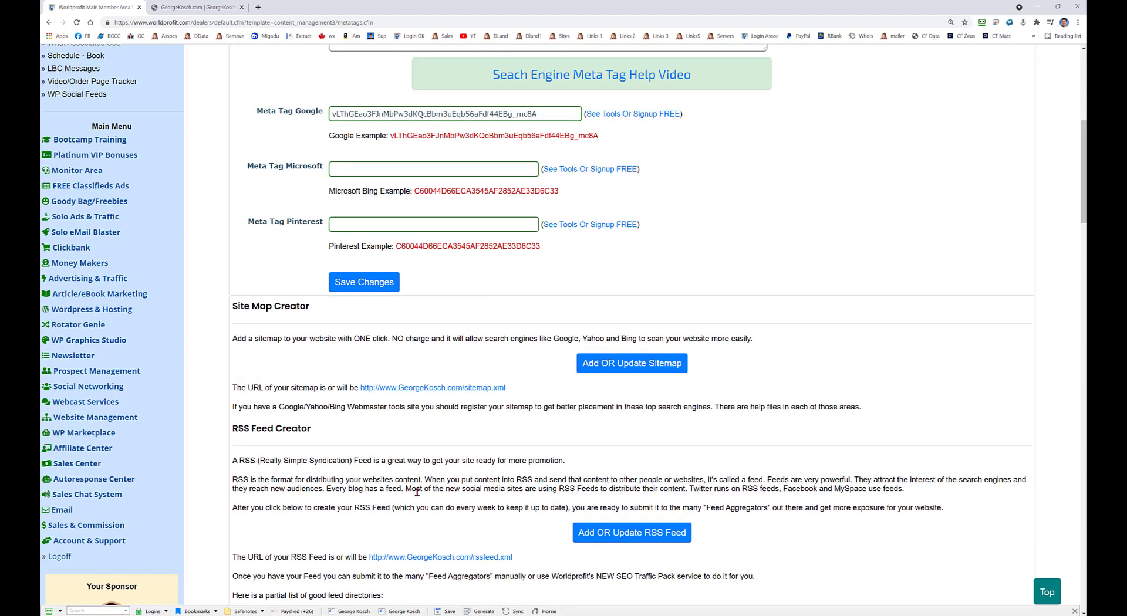
{"action": "scroll", "coordinate": [405, 382], "scroll_direction": "up", "scroll_amount": 5}
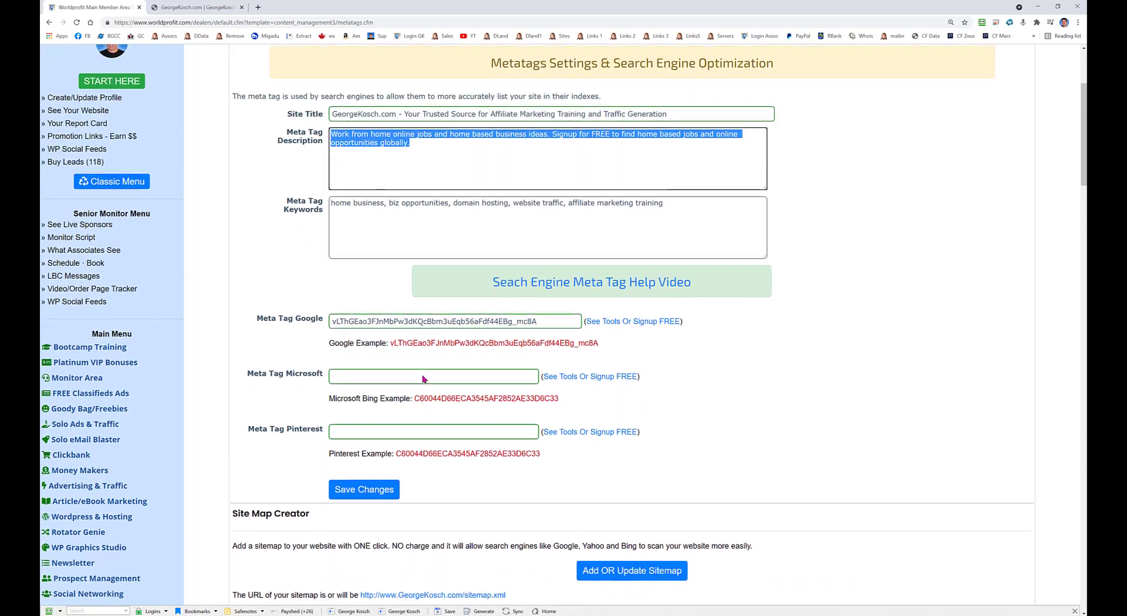
{"action": "scroll", "coordinate": [422, 375], "scroll_direction": "up", "scroll_amount": 2}
{"action": "left_click", "coordinate": [423, 265]}
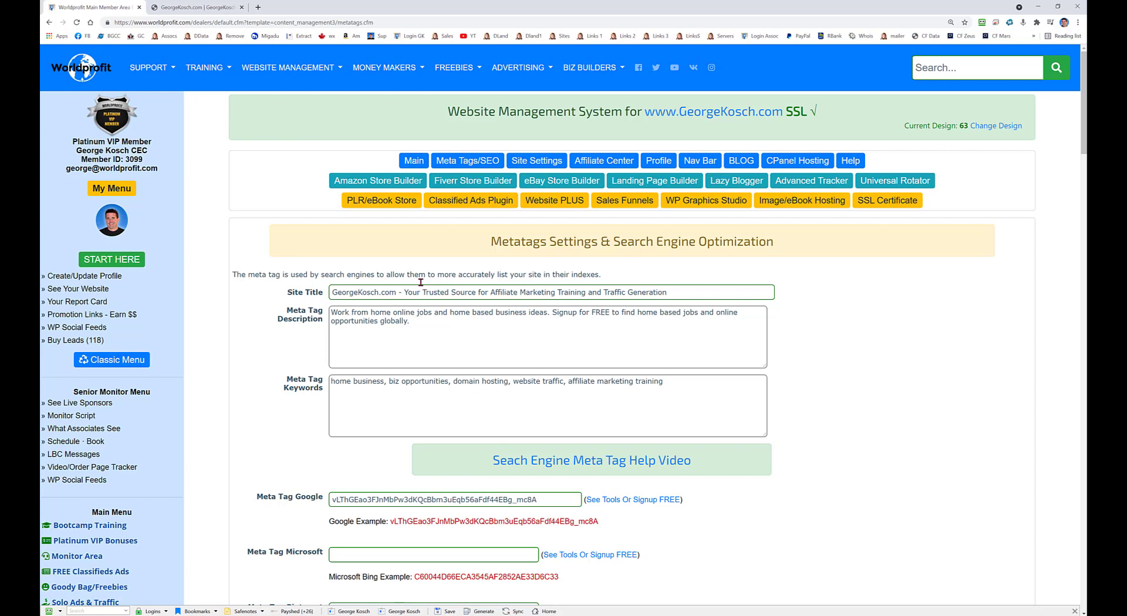
{"action": "left_click", "coordinate": [414, 160]}
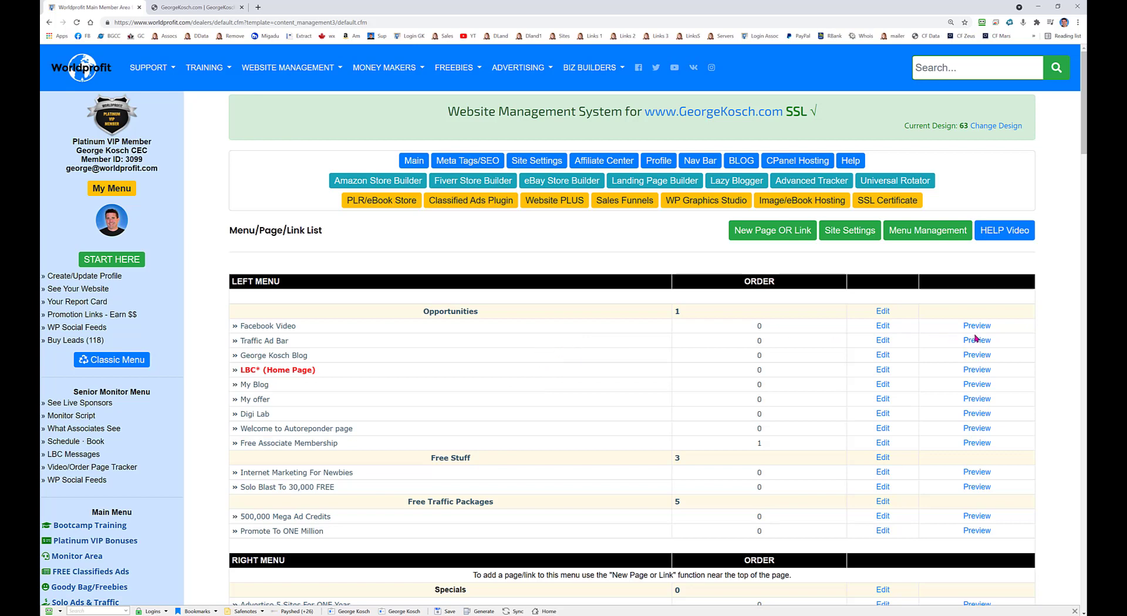
- Open the BLOG postings list and view the live GeorgeKosch.com blog in a new tab
{"action": "scroll", "coordinate": [614, 347], "scroll_direction": "down", "scroll_amount": 2}
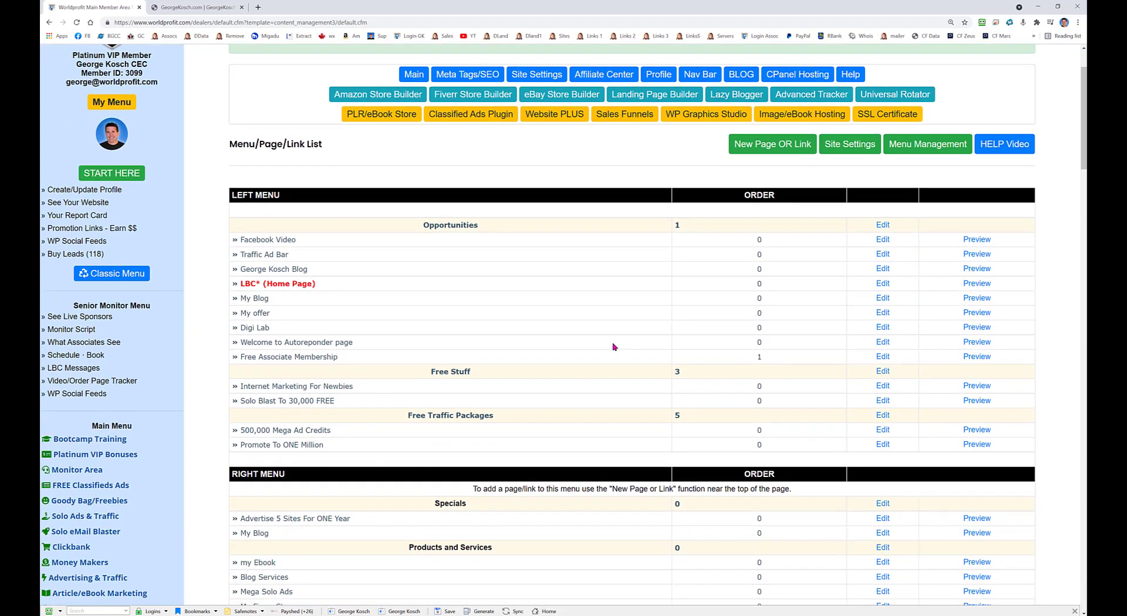
{"action": "scroll", "coordinate": [610, 335], "scroll_direction": "up", "scroll_amount": 2}
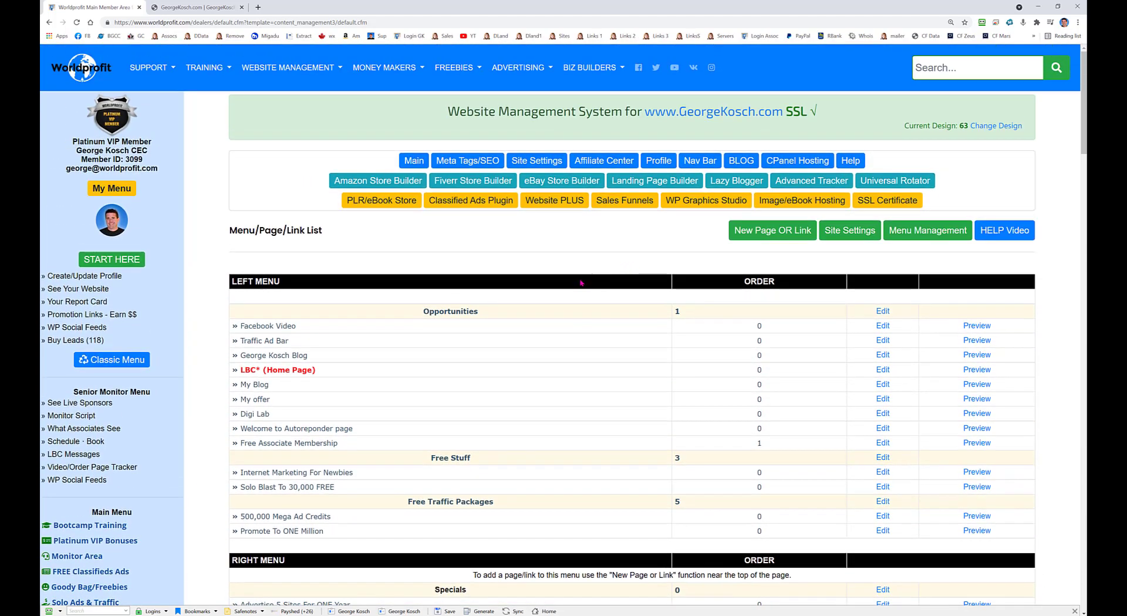
{"action": "left_click", "coordinate": [742, 161]}
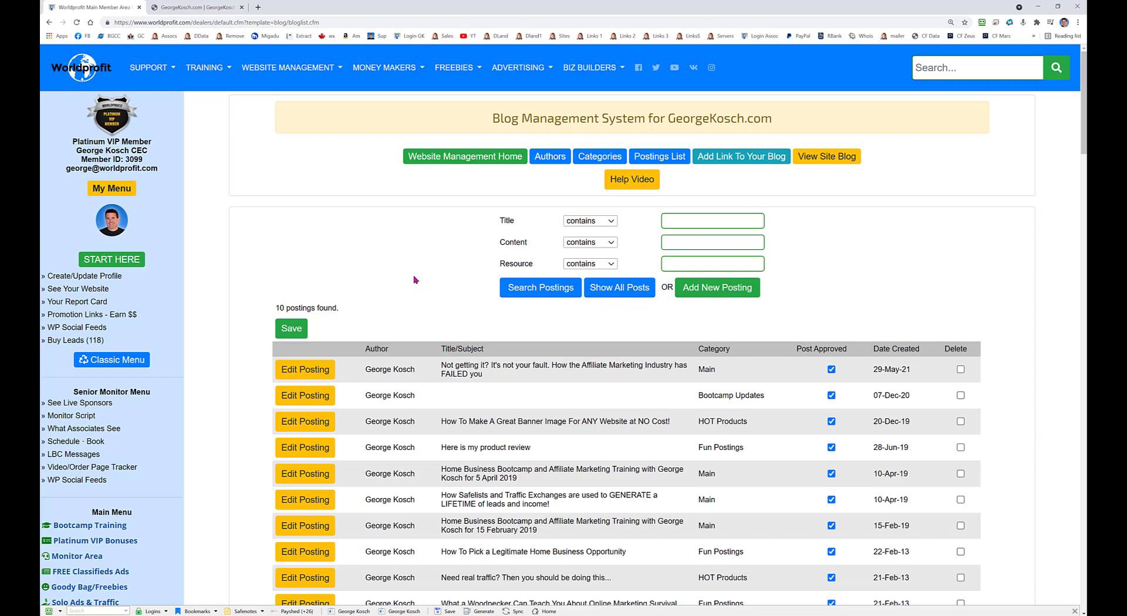
{"action": "left_click", "coordinate": [820, 157]}
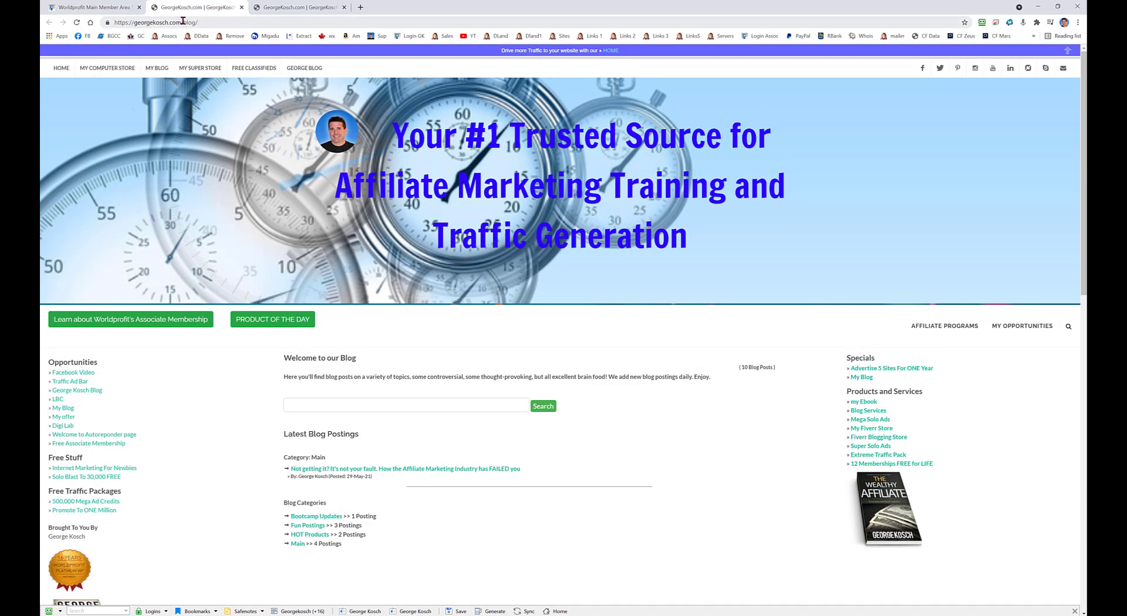
- Highlight the /blog path, view the Bootcamp Updates category, then return to Blog Home
{"action": "left_click_drag", "start_coordinate": [183, 22], "coordinate": [191, 21]}
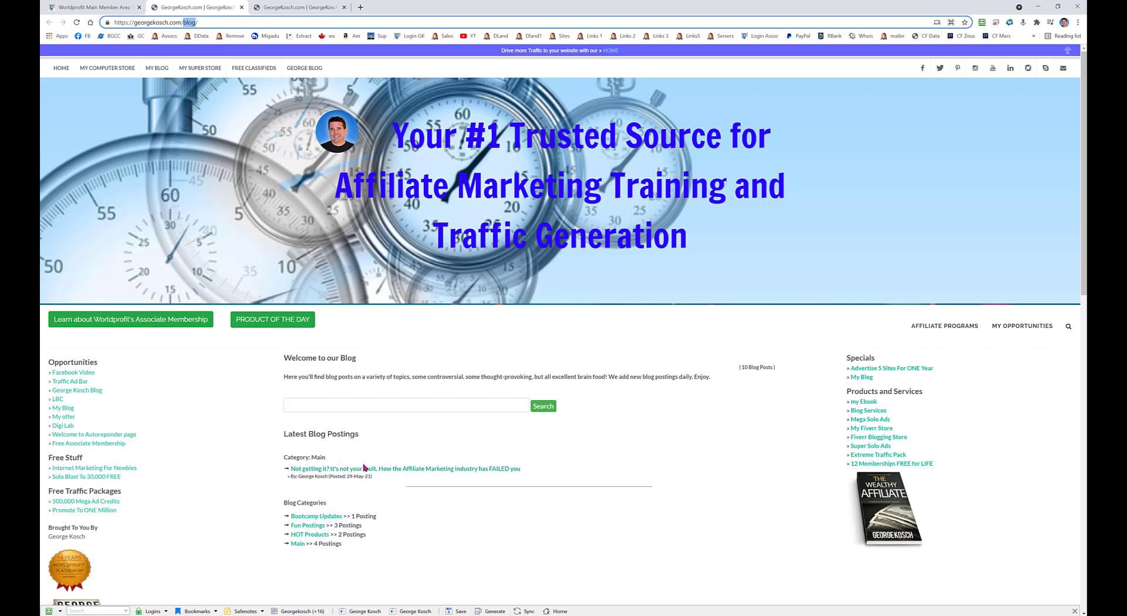
{"action": "left_click", "coordinate": [334, 518]}
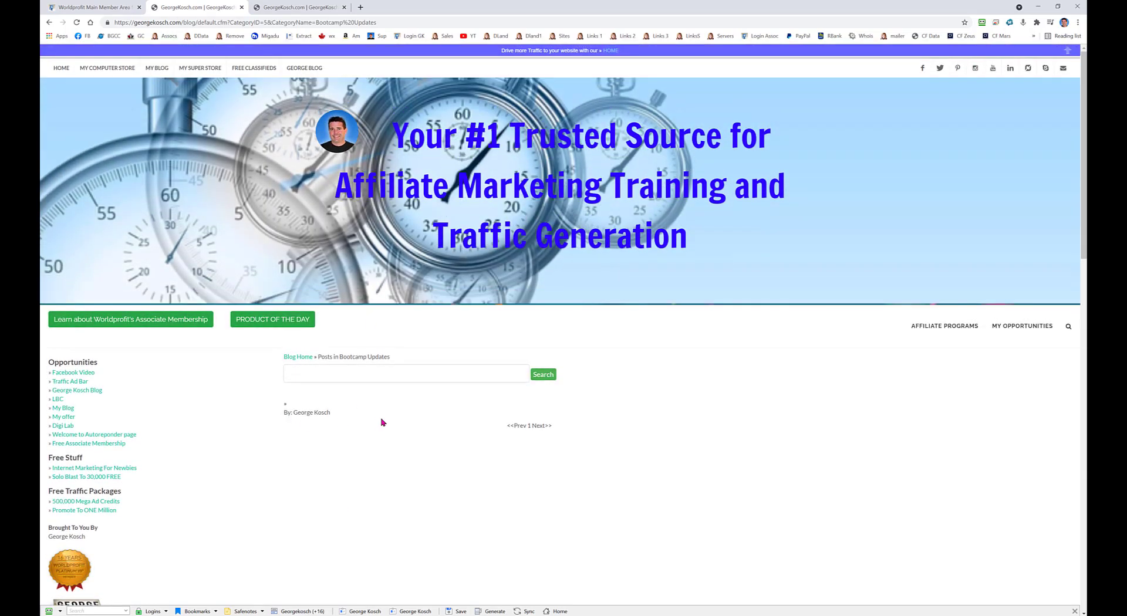
{"action": "left_click", "coordinate": [302, 357]}
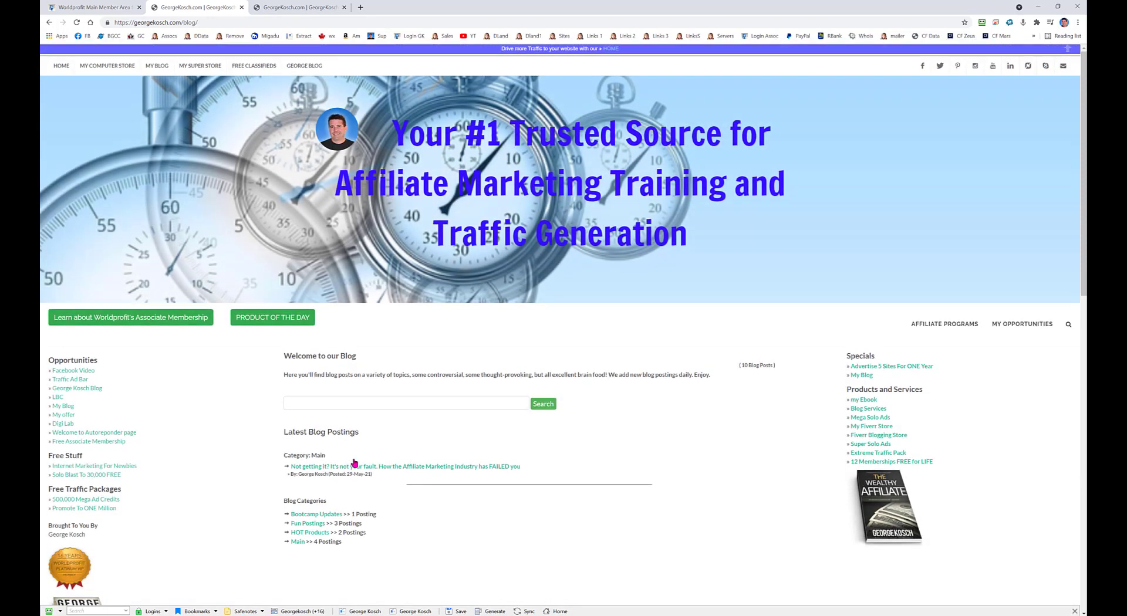
- Open the 29-May-21 post "Not getting it? It's not your fault…" and read through it
{"action": "left_click", "coordinate": [392, 471]}
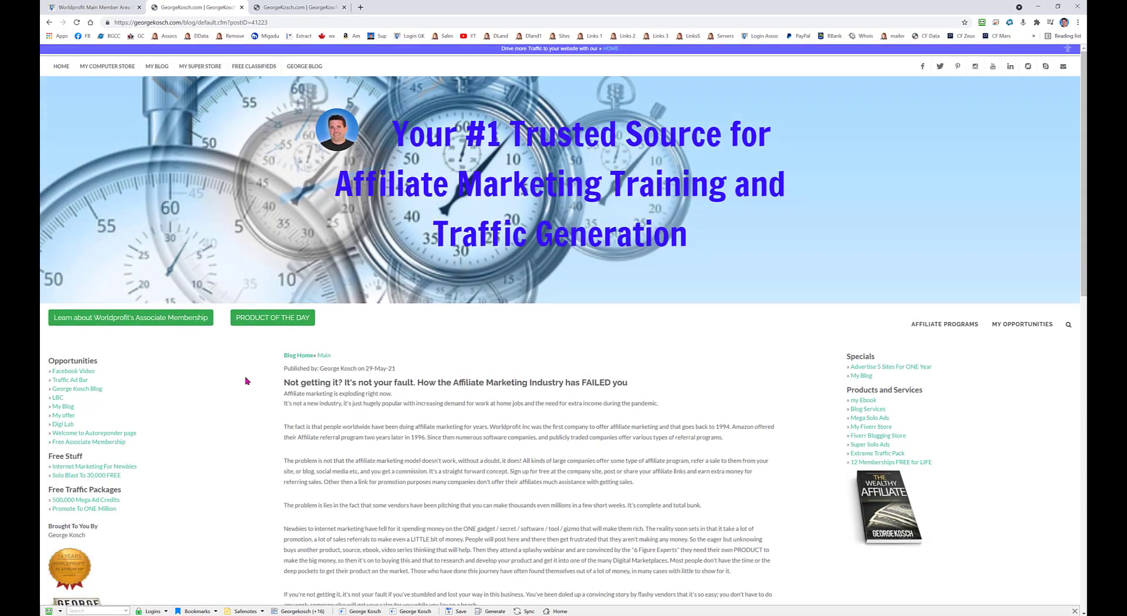
{"action": "scroll", "coordinate": [247, 381], "scroll_direction": "down", "scroll_amount": 5}
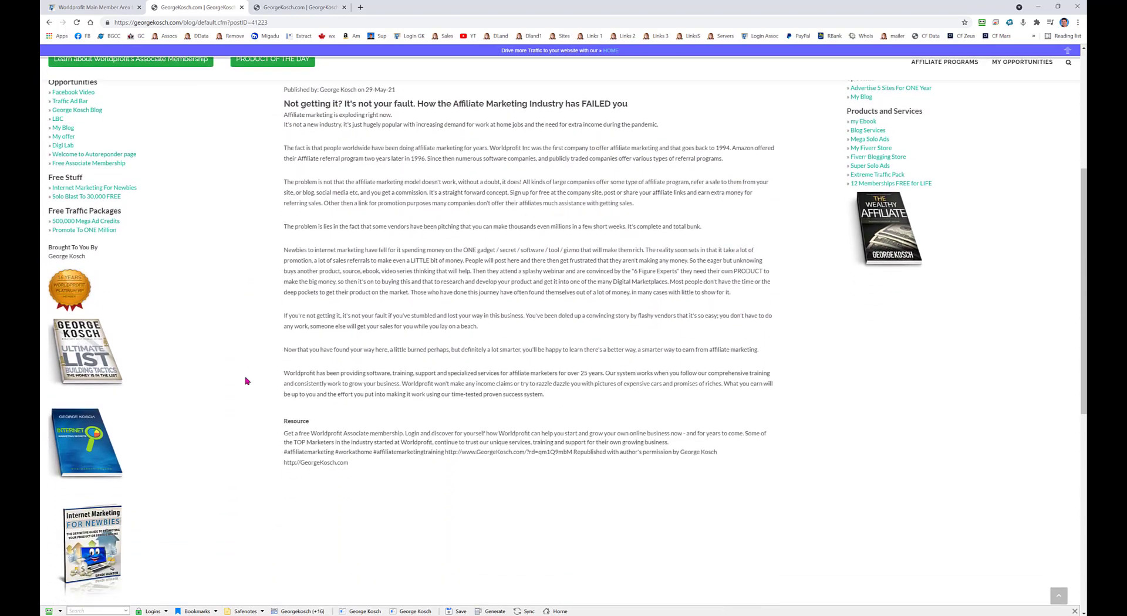
{"action": "scroll", "coordinate": [246, 381], "scroll_direction": "down", "scroll_amount": 1}
{"action": "scroll", "coordinate": [248, 379], "scroll_direction": "up", "scroll_amount": 5}
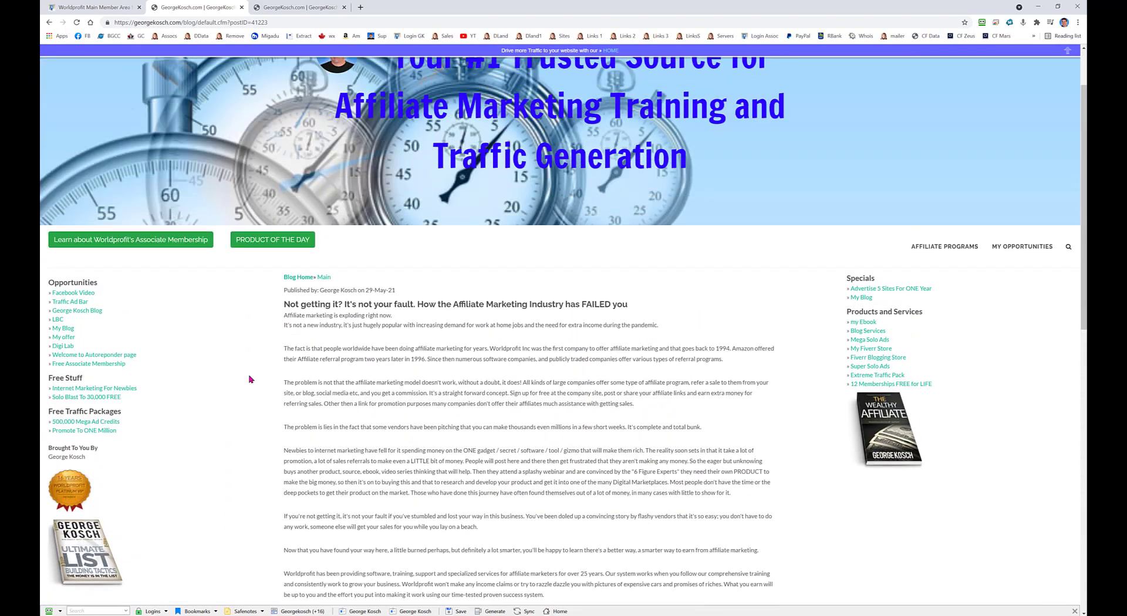
{"action": "scroll", "coordinate": [250, 378], "scroll_direction": "up", "scroll_amount": 1}
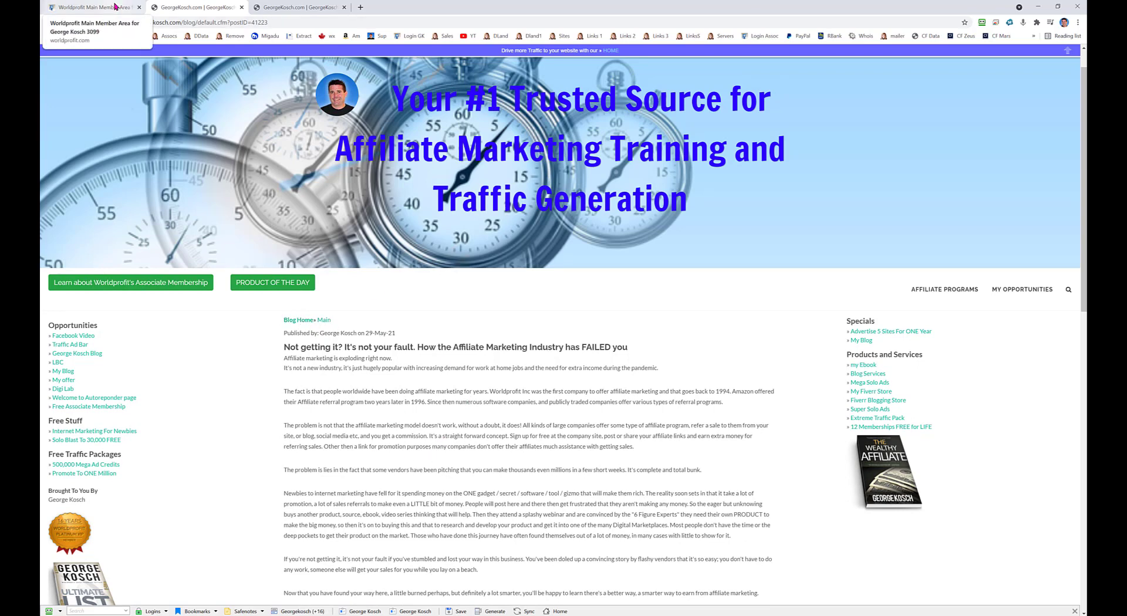
- Go back to the website manager tab, scan the blog postings list, and reach Website Management Home
{"action": "left_click", "coordinate": [115, 7]}
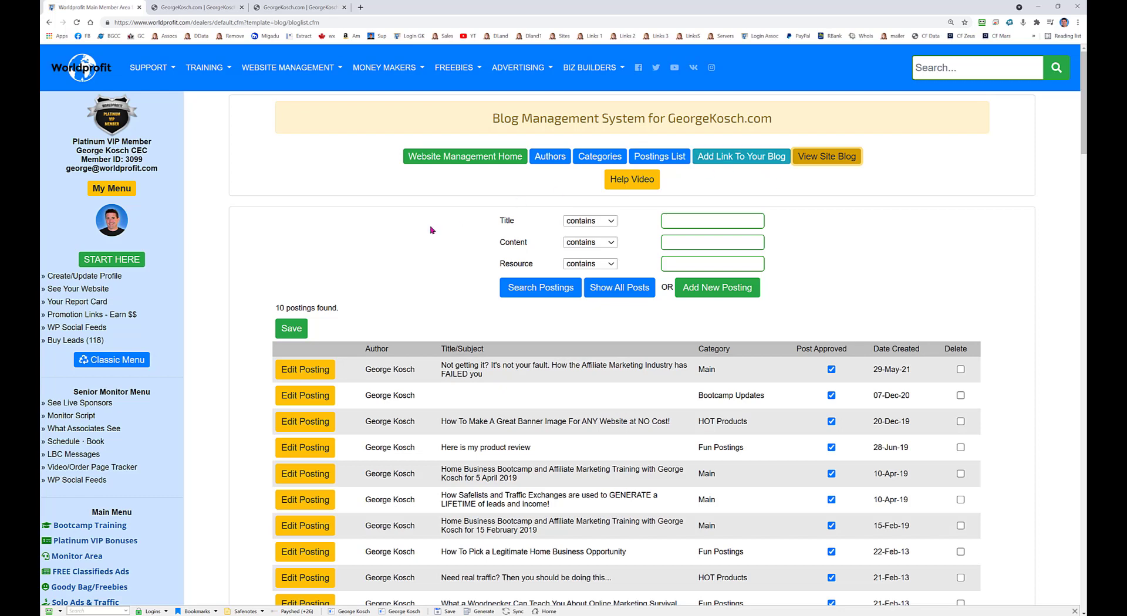
{"action": "scroll", "coordinate": [410, 281], "scroll_direction": "down", "scroll_amount": 3}
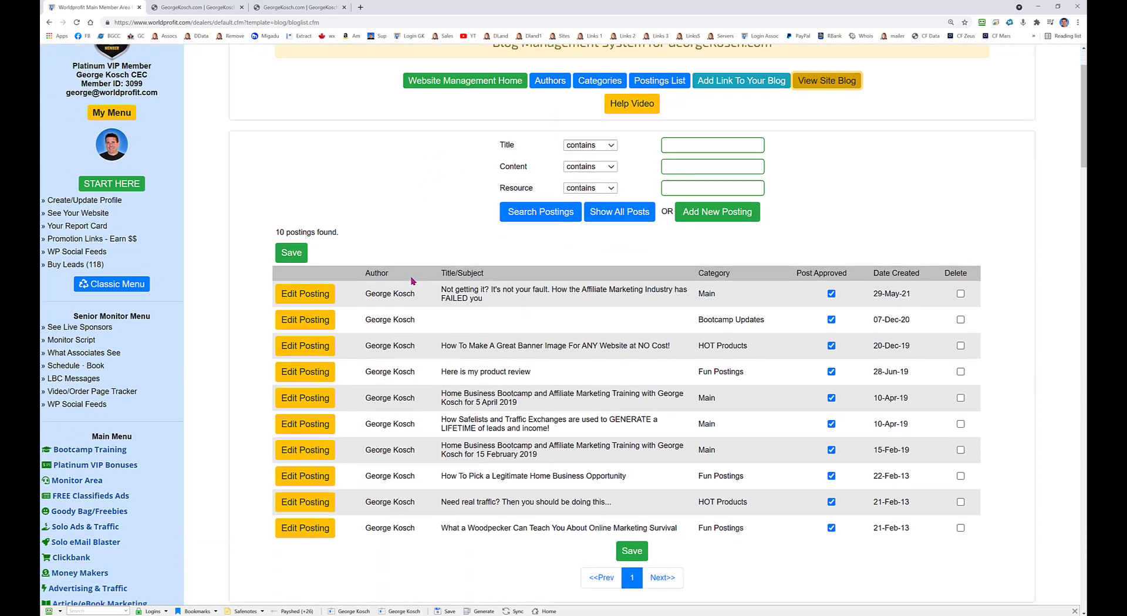
{"action": "scroll", "coordinate": [411, 276], "scroll_direction": "up", "scroll_amount": 3}
{"action": "left_click", "coordinate": [454, 156]}
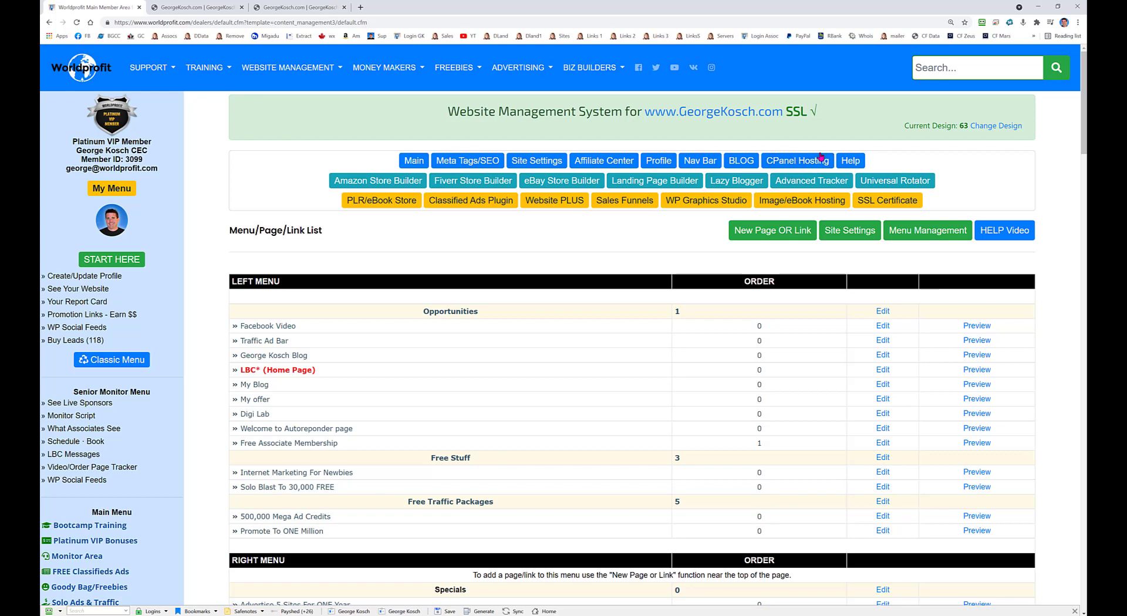
- Check the SSL Certificate page (SSL Certified, Force SSL off) and expand Wordpress & Hosting in the sidebar
{"action": "left_click", "coordinate": [884, 203]}
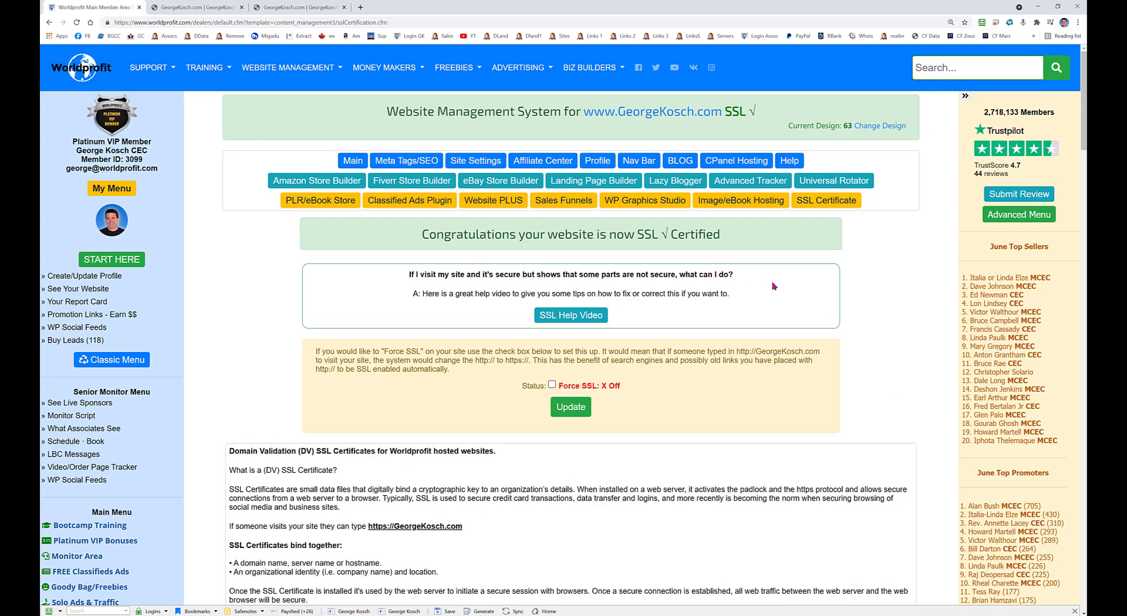
{"action": "scroll", "coordinate": [781, 287], "scroll_direction": "down", "scroll_amount": 2}
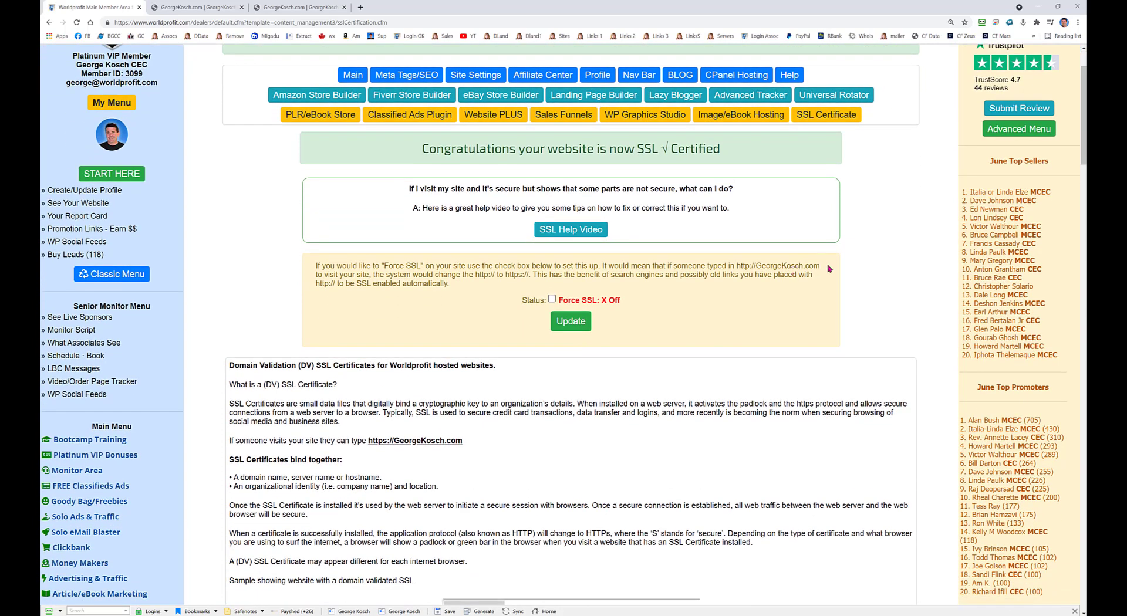
{"action": "scroll", "coordinate": [830, 268], "scroll_direction": "down", "scroll_amount": 2}
{"action": "scroll", "coordinate": [831, 269], "scroll_direction": "up", "scroll_amount": 3}
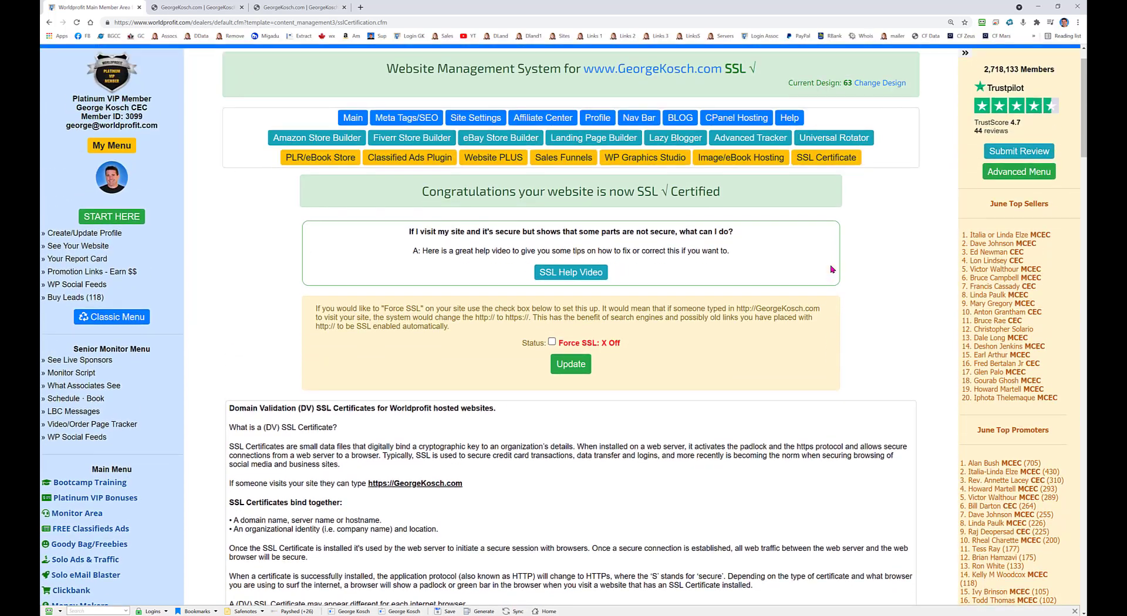
{"action": "scroll", "coordinate": [831, 270], "scroll_direction": "up", "scroll_amount": 1}
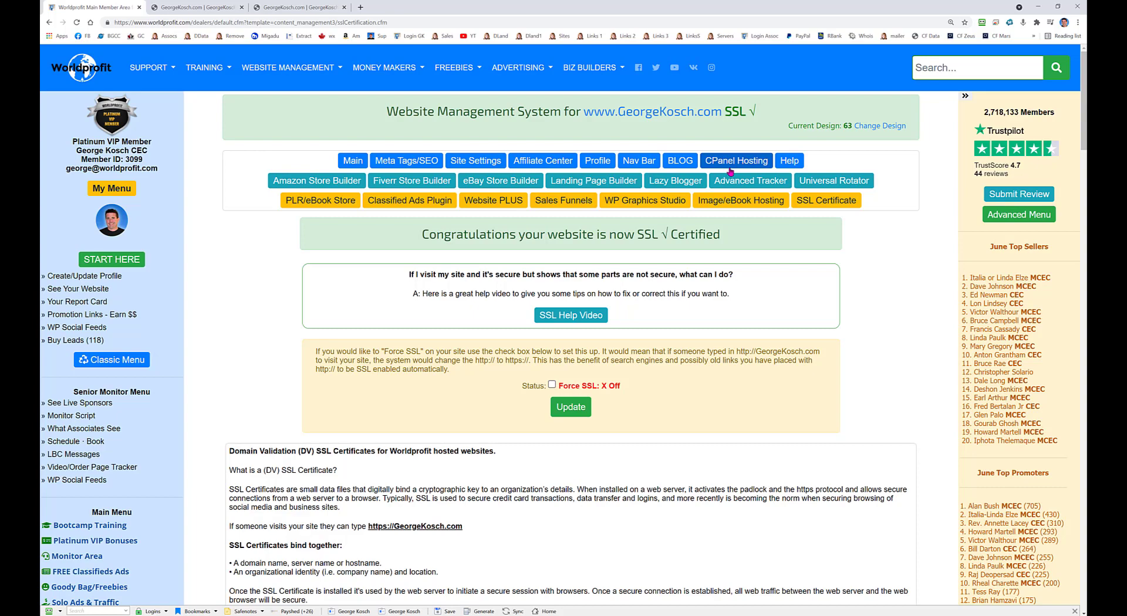
{"action": "scroll", "coordinate": [231, 342], "scroll_direction": "down", "scroll_amount": 4}
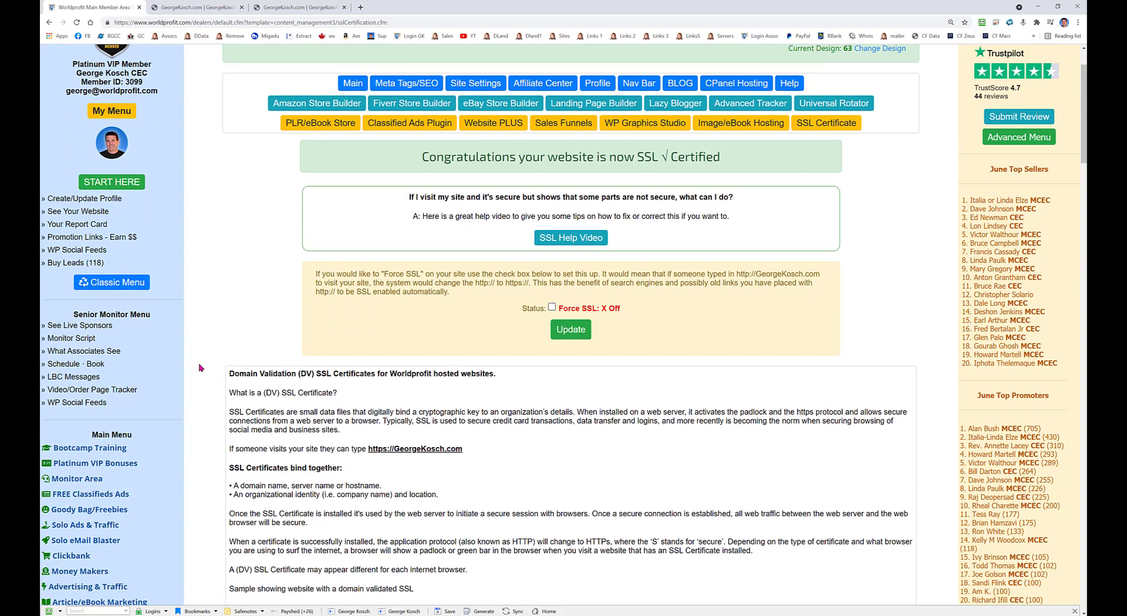
{"action": "left_click", "coordinate": [106, 440]}
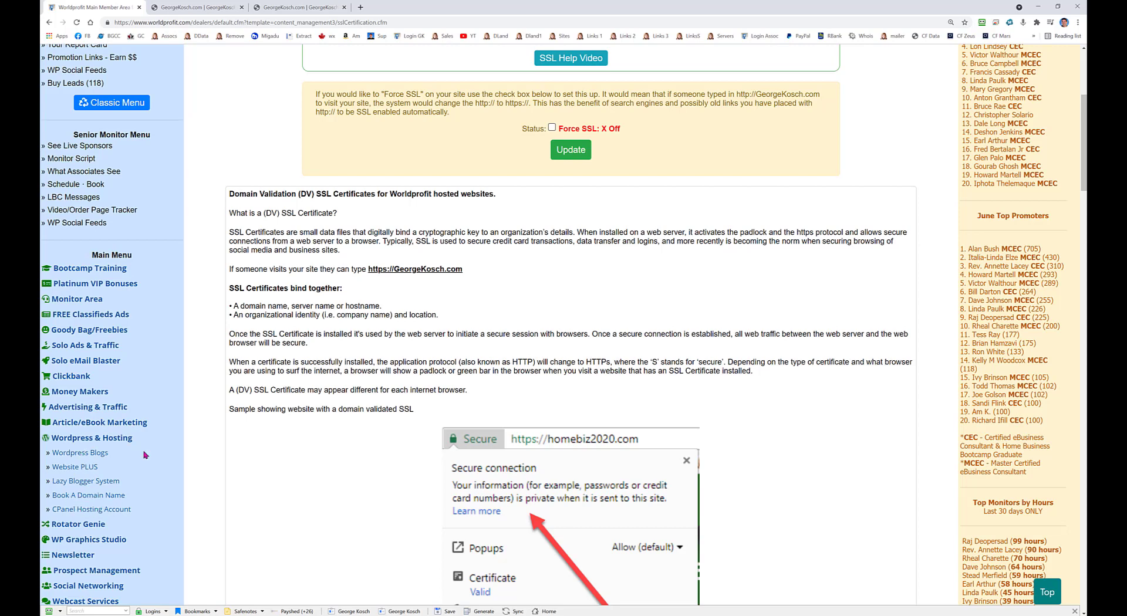
{"action": "scroll", "coordinate": [250, 364], "scroll_direction": "up", "scroll_amount": 5}
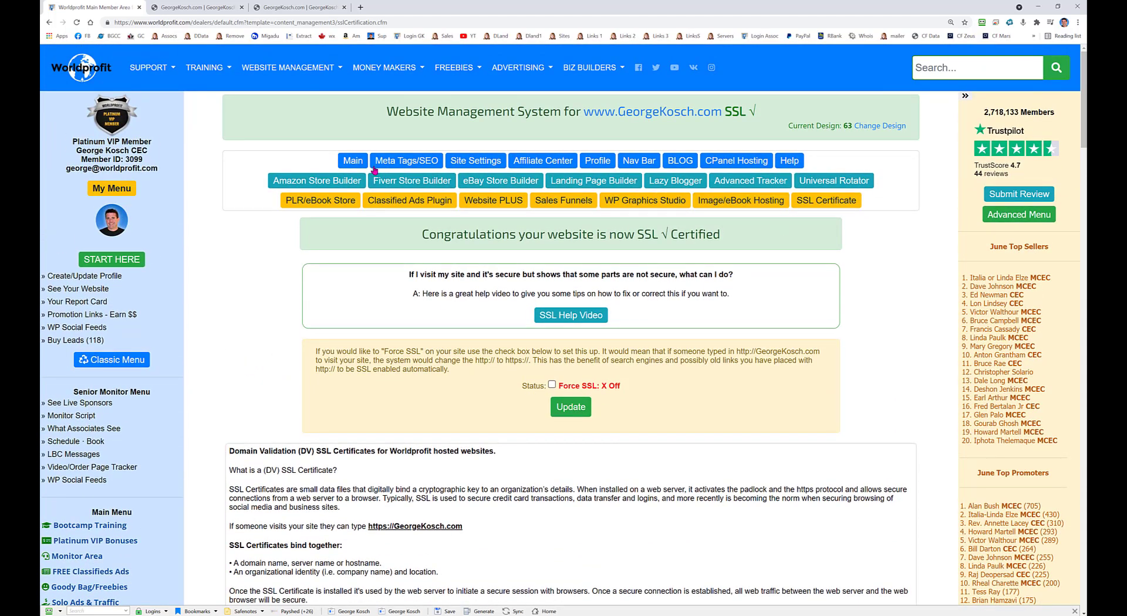
- On the Main page, note Current Design: 63 and open the Change Design gallery
{"action": "left_click", "coordinate": [354, 159]}
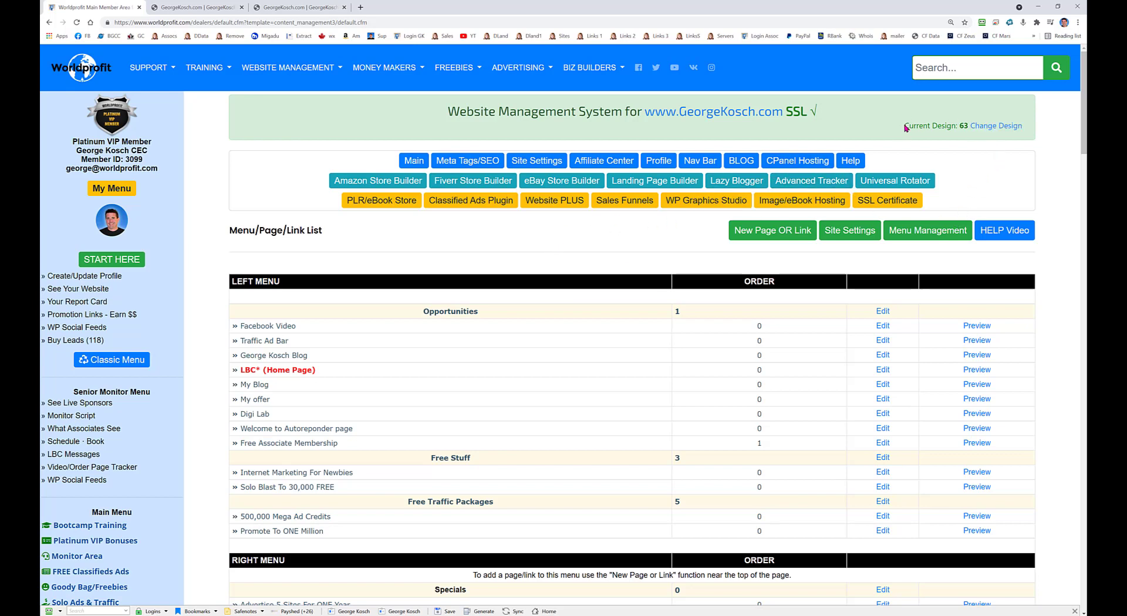
{"action": "left_click_drag", "start_coordinate": [905, 128], "coordinate": [963, 126]}
{"action": "left_click", "coordinate": [950, 129]}
{"action": "left_click", "coordinate": [991, 128]}
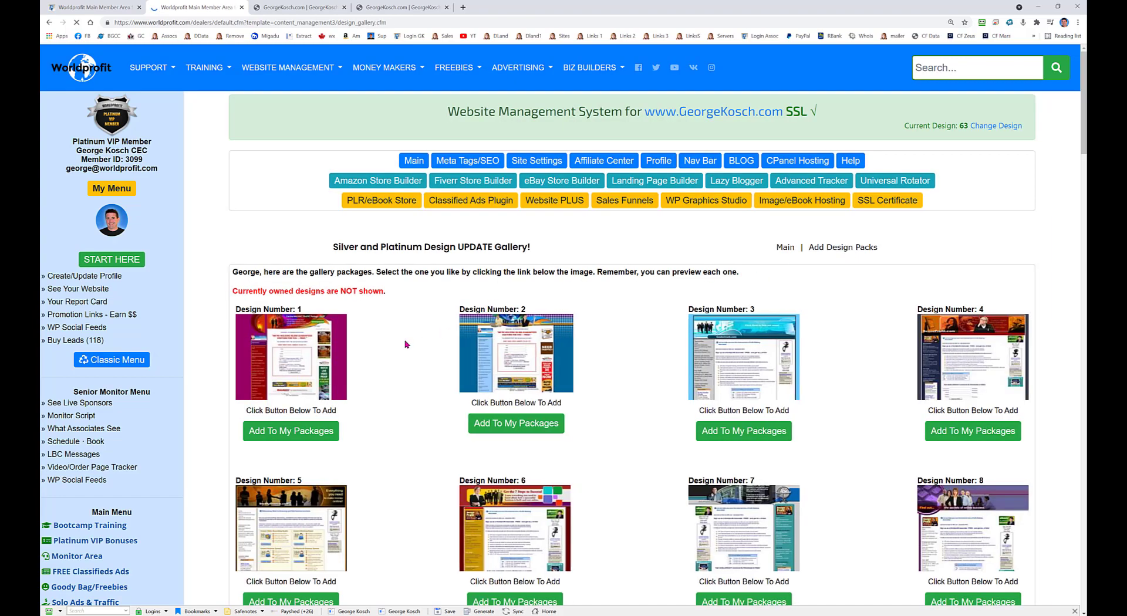
- Browse the design gallery down through Design 63, then jump back to the top
{"action": "scroll", "coordinate": [405, 344], "scroll_direction": "down", "scroll_amount": 2}
{"action": "scroll", "coordinate": [405, 345], "scroll_direction": "down", "scroll_amount": 5}
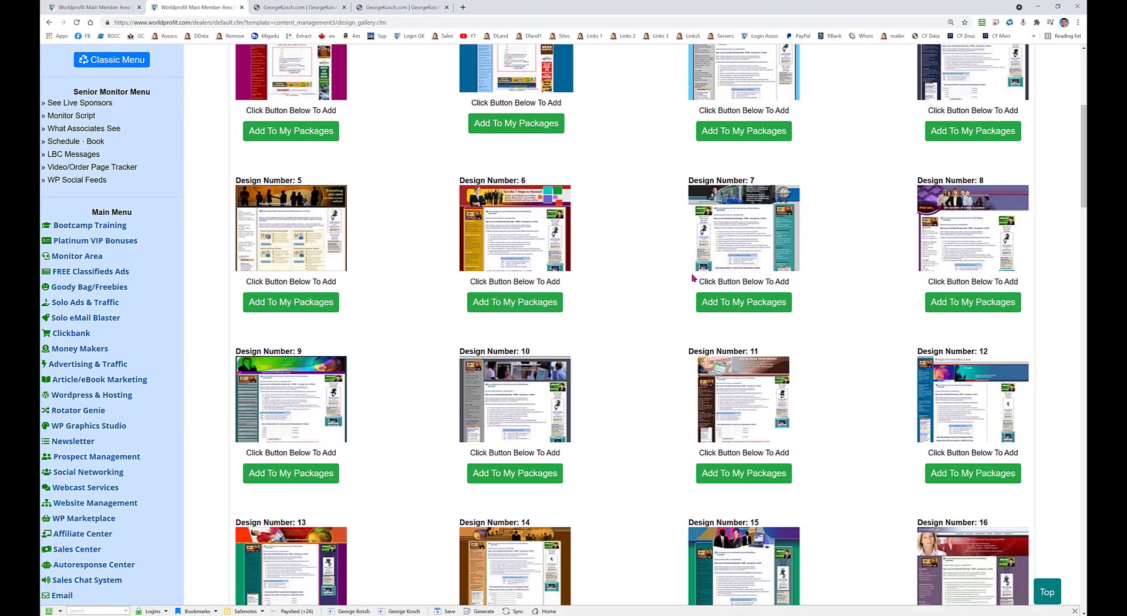
{"action": "scroll", "coordinate": [681, 293], "scroll_direction": "down", "scroll_amount": 6}
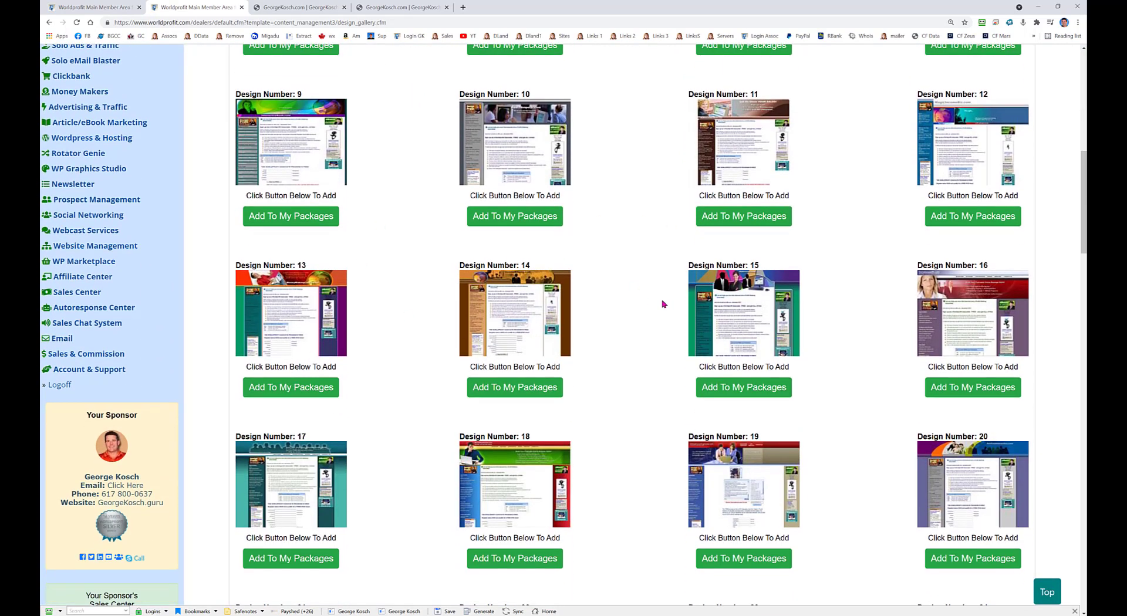
{"action": "scroll", "coordinate": [664, 303], "scroll_direction": "down", "scroll_amount": 13}
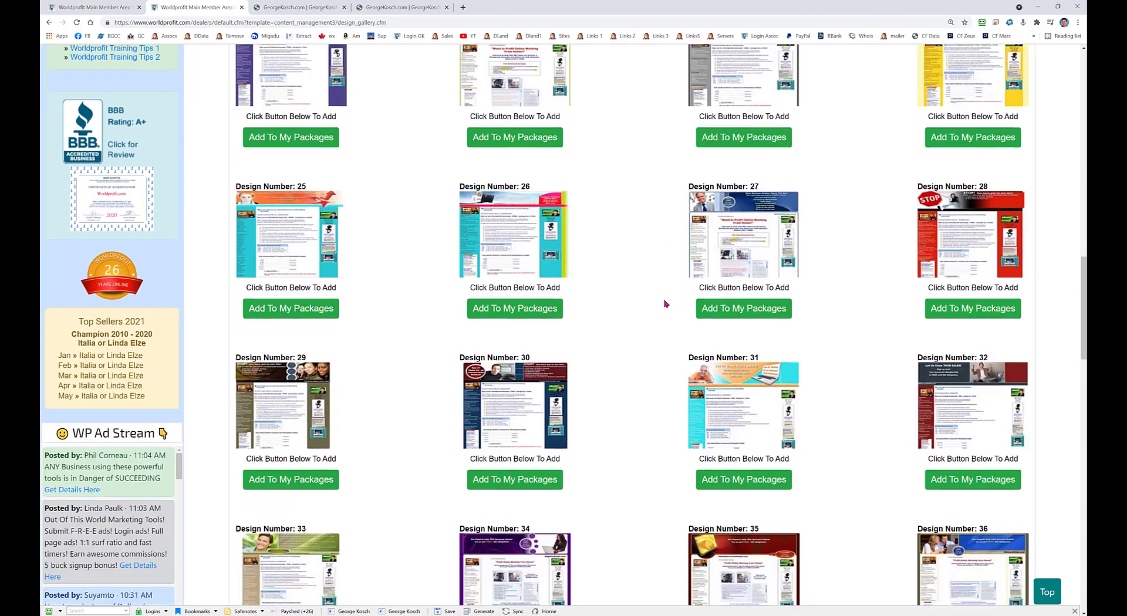
{"action": "scroll", "coordinate": [665, 303], "scroll_direction": "down", "scroll_amount": 10}
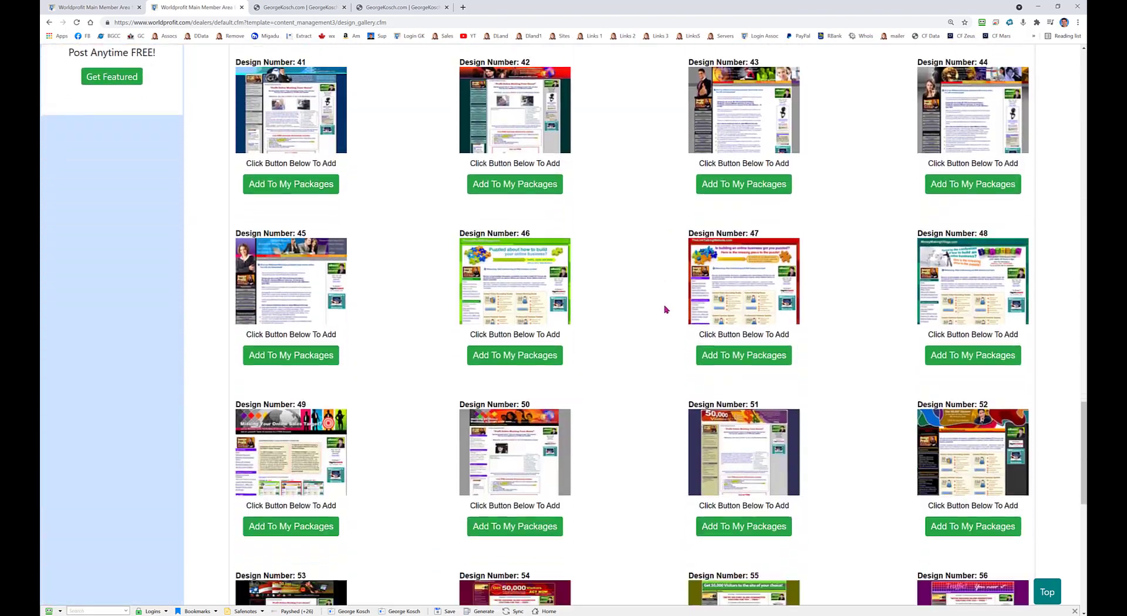
{"action": "scroll", "coordinate": [665, 308], "scroll_direction": "down", "scroll_amount": 9}
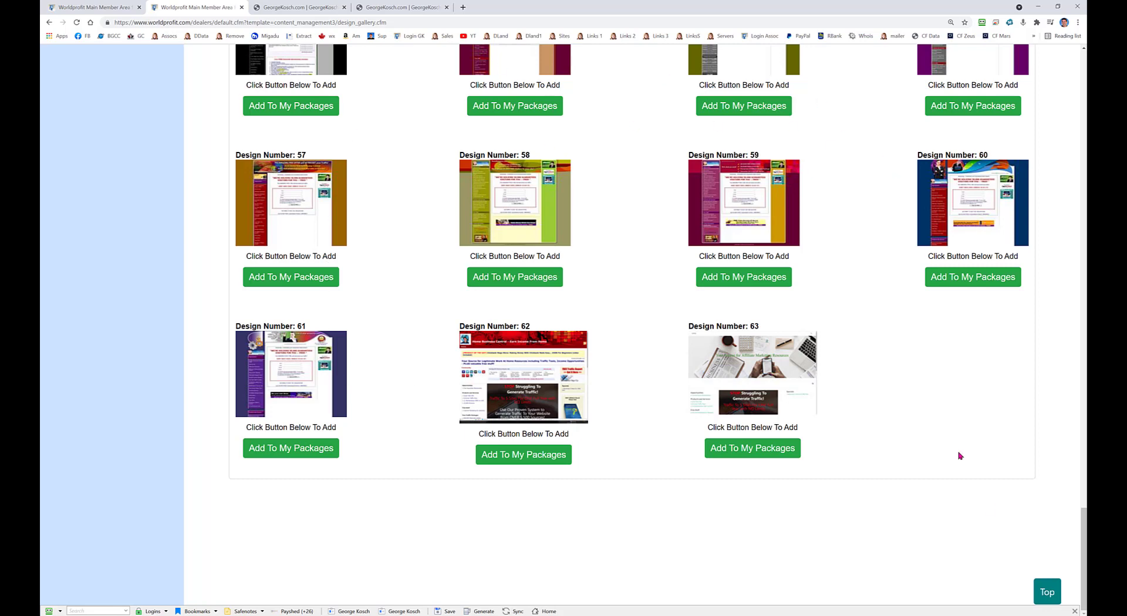
{"action": "left_click", "coordinate": [1047, 593]}
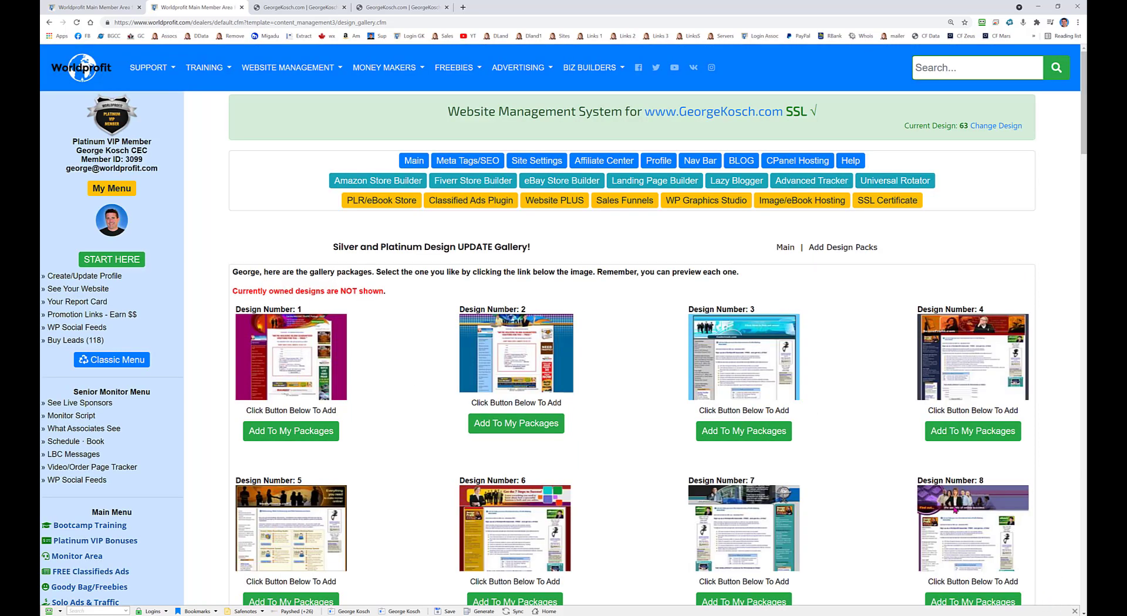
- Return to the Main Menu/Page/Link List from the design gallery
{"action": "left_click", "coordinate": [415, 163]}
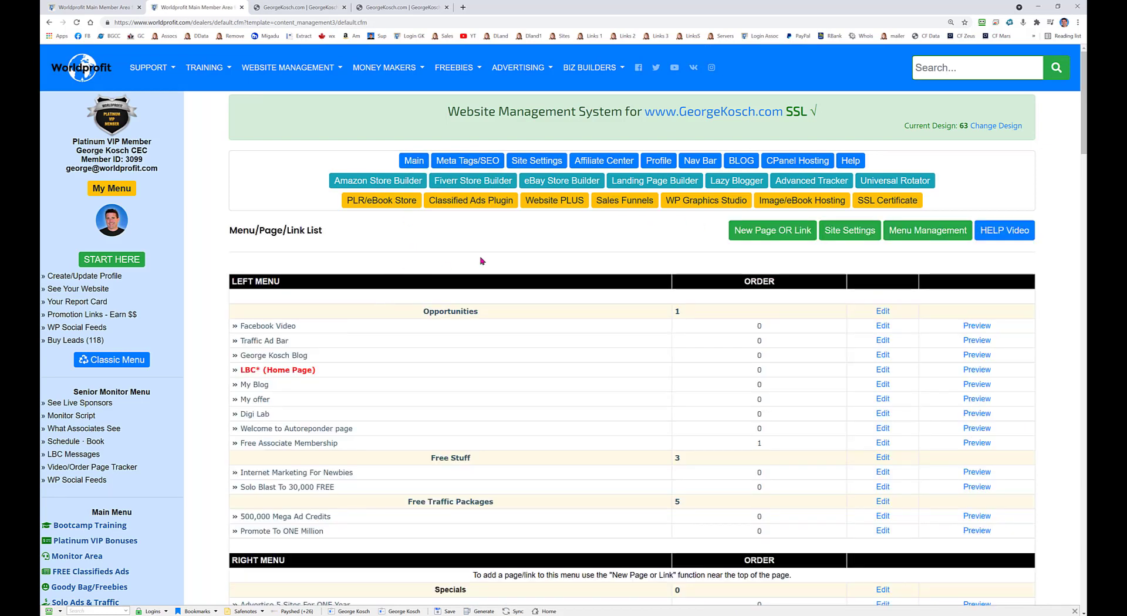